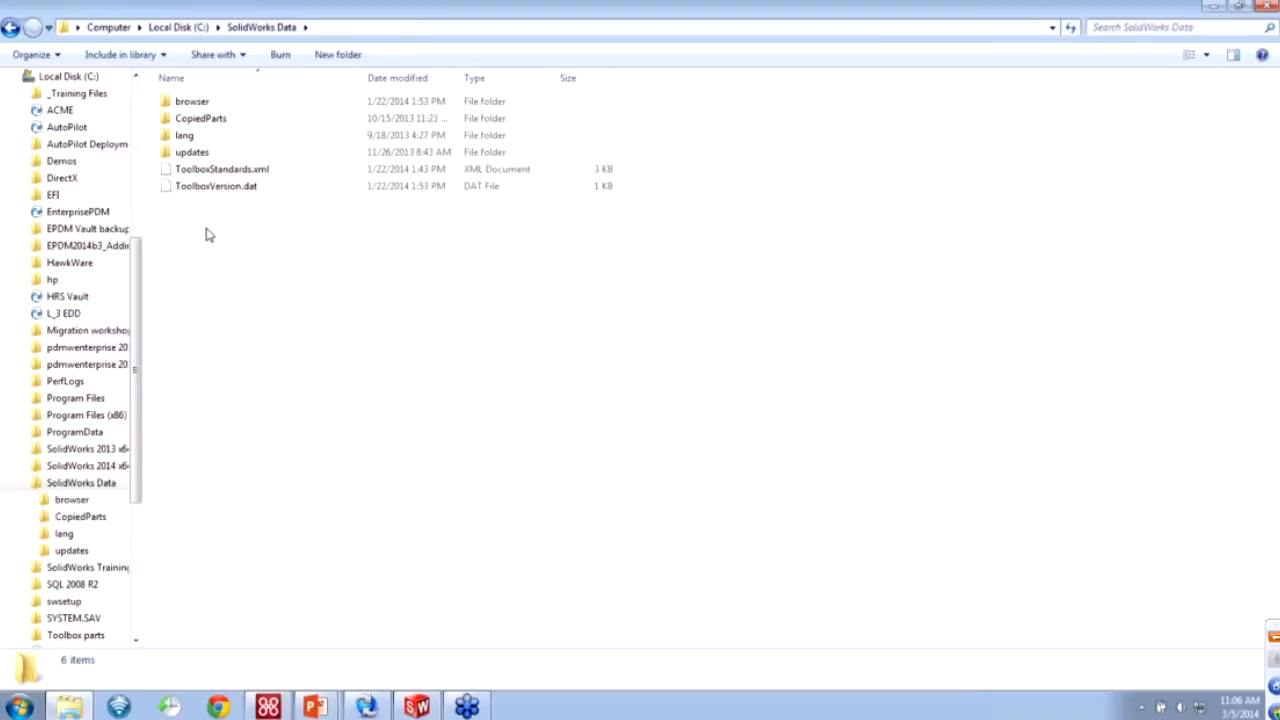
# Open the english folder inside lang in SolidWorks Data to examine the SWBrowser.mdb file, dismissing the background downloader notification.
pyautogui.click(206, 104)
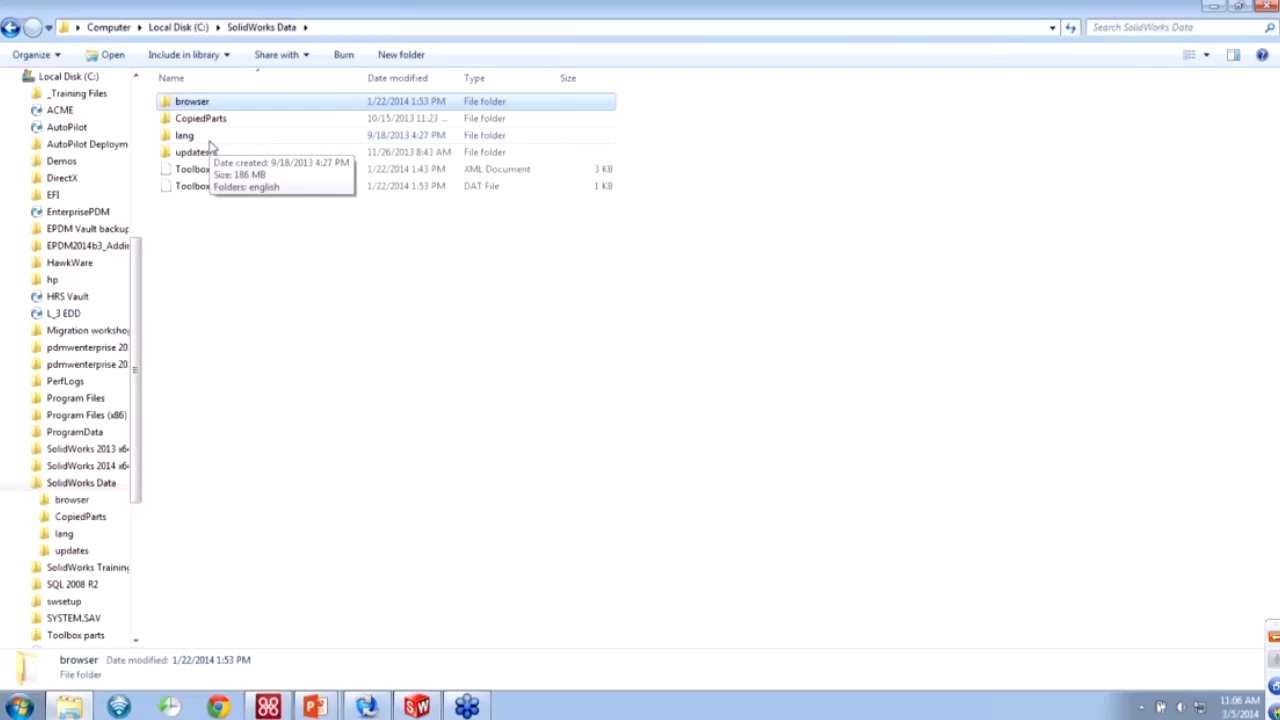
pyautogui.click(210, 142)
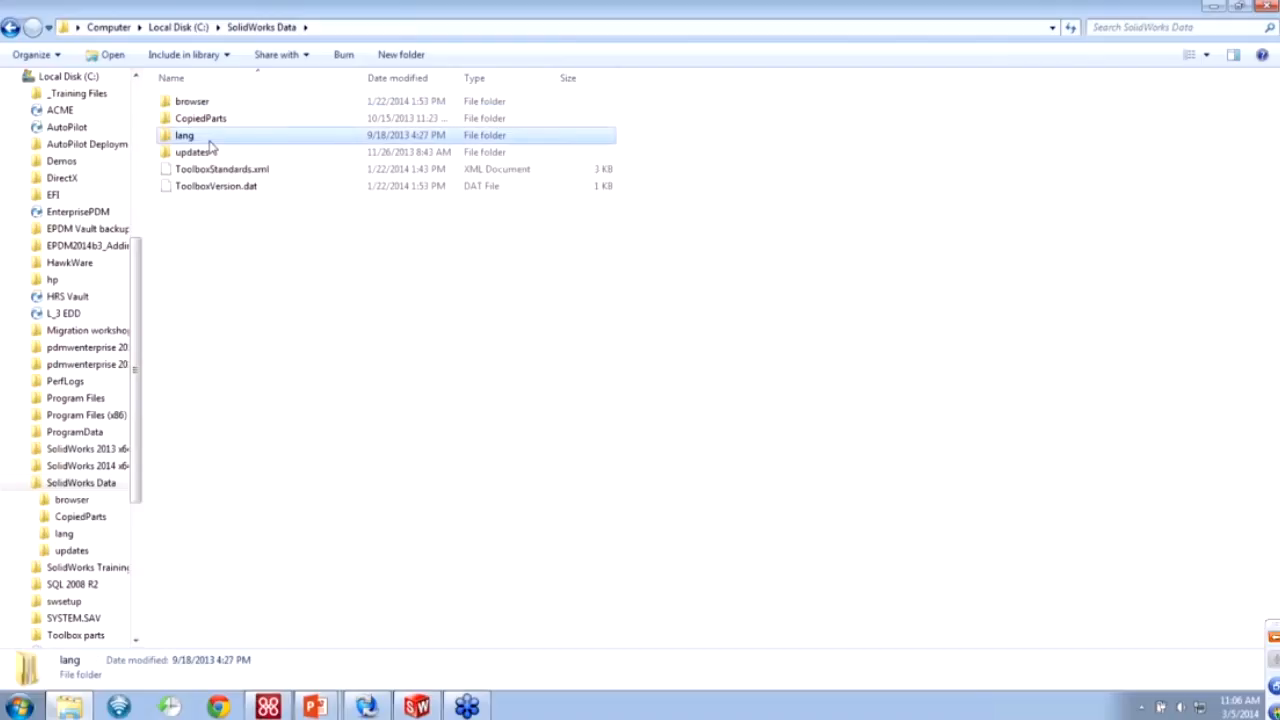
pyautogui.click(210, 142)
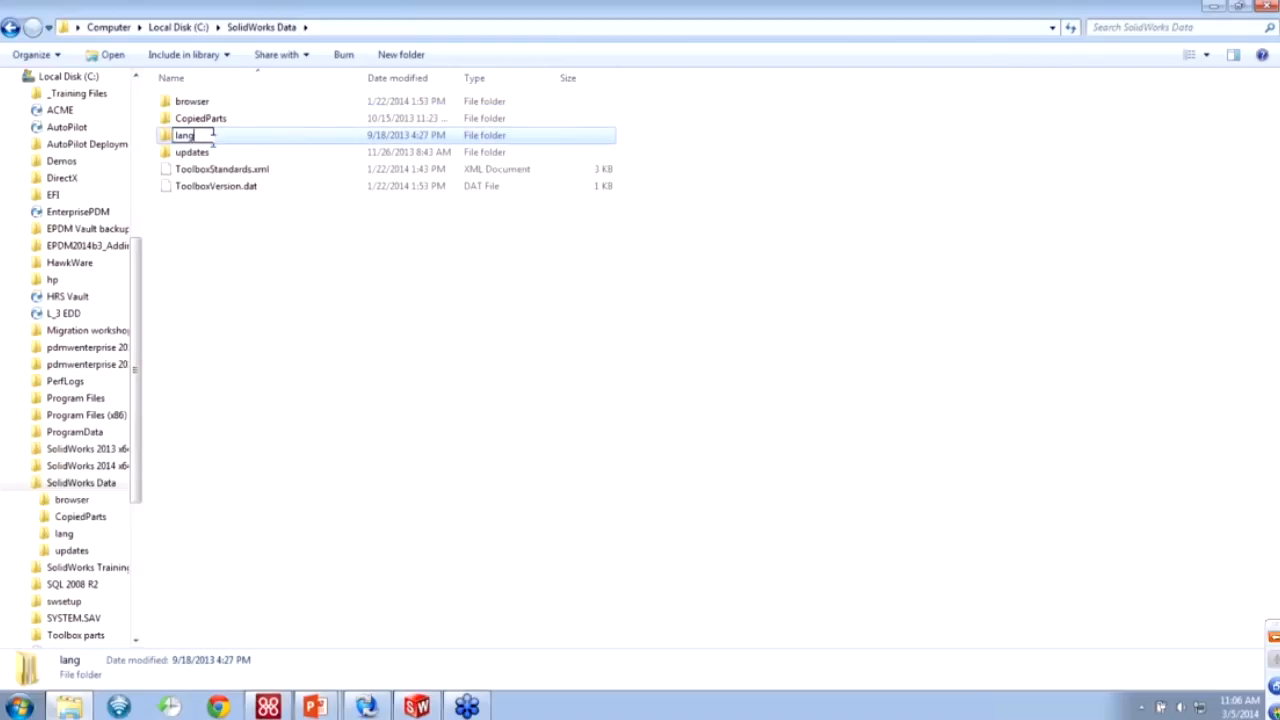
pyautogui.click(213, 244)
pyautogui.click(205, 139)
pyautogui.doubleClick(205, 140)
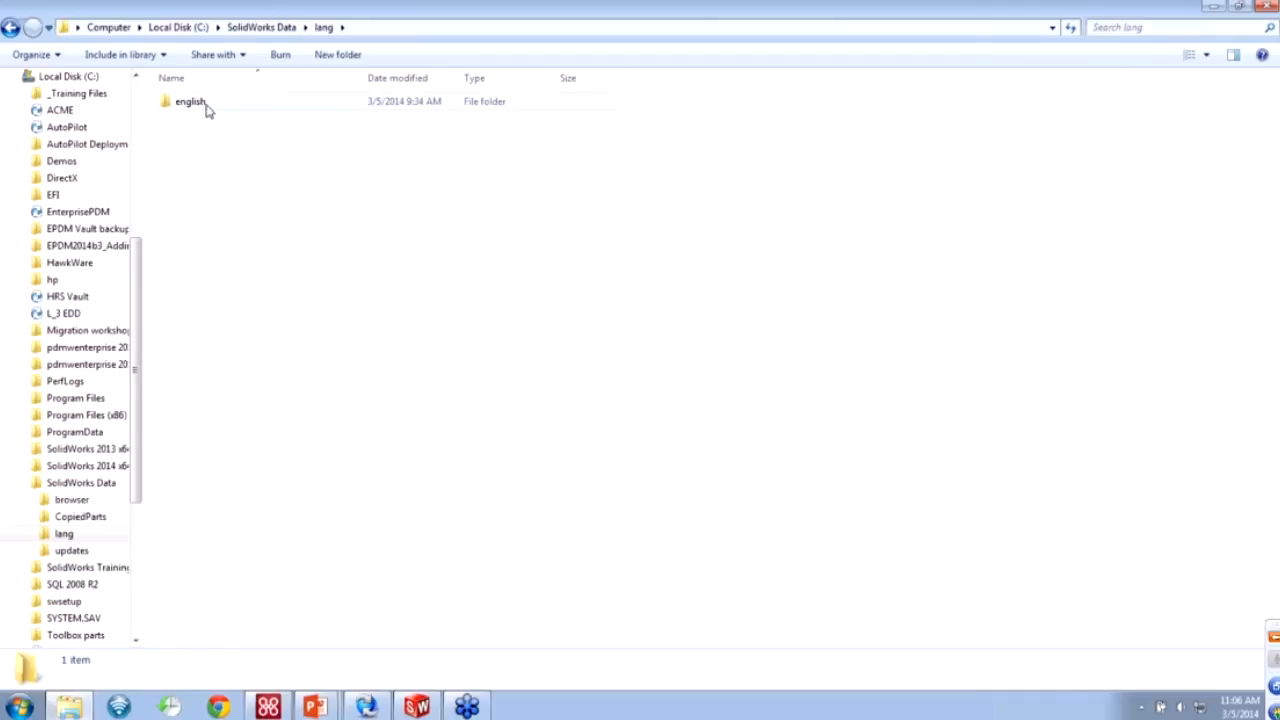
pyautogui.click(197, 108)
pyautogui.doubleClick(195, 104)
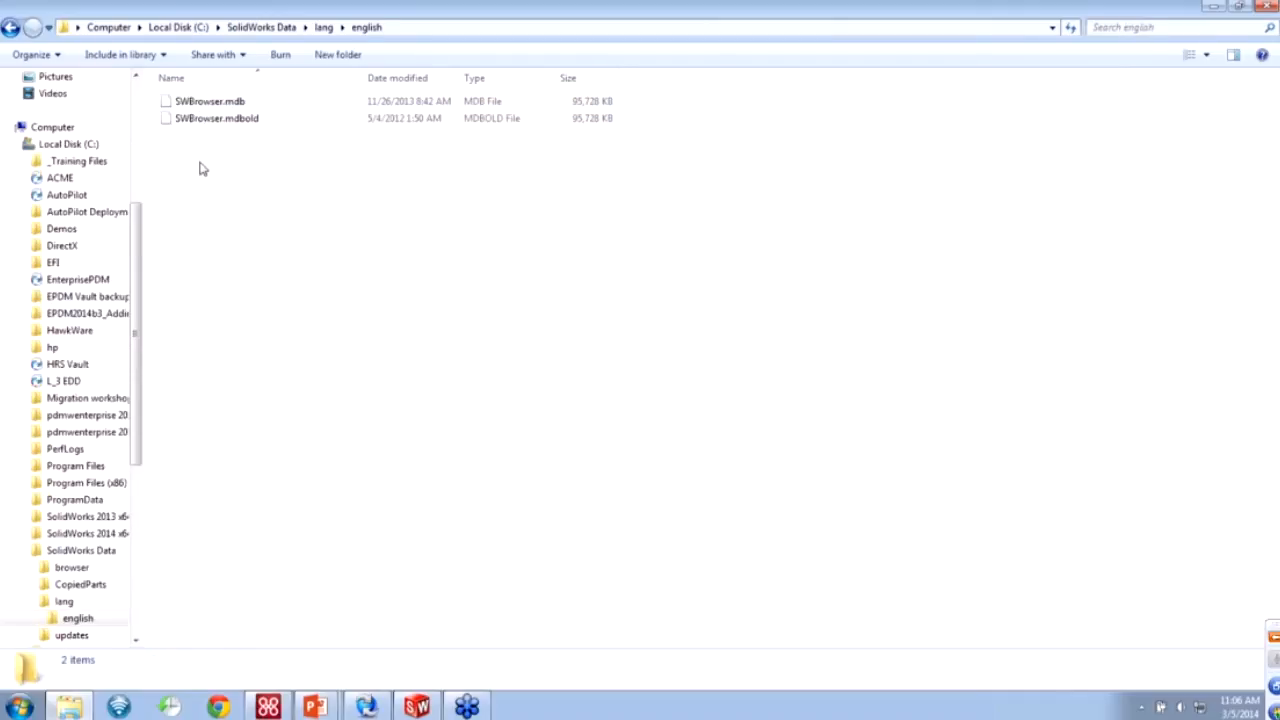
pyautogui.click(212, 104)
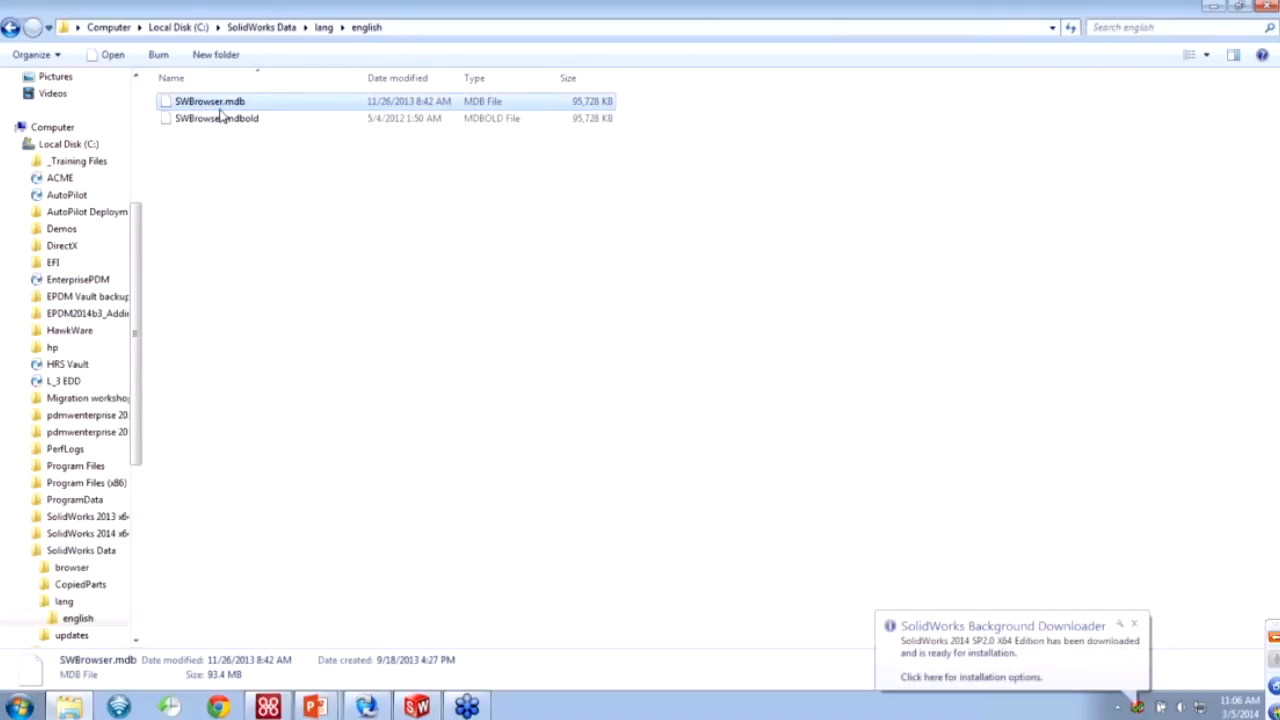
pyautogui.click(1134, 626)
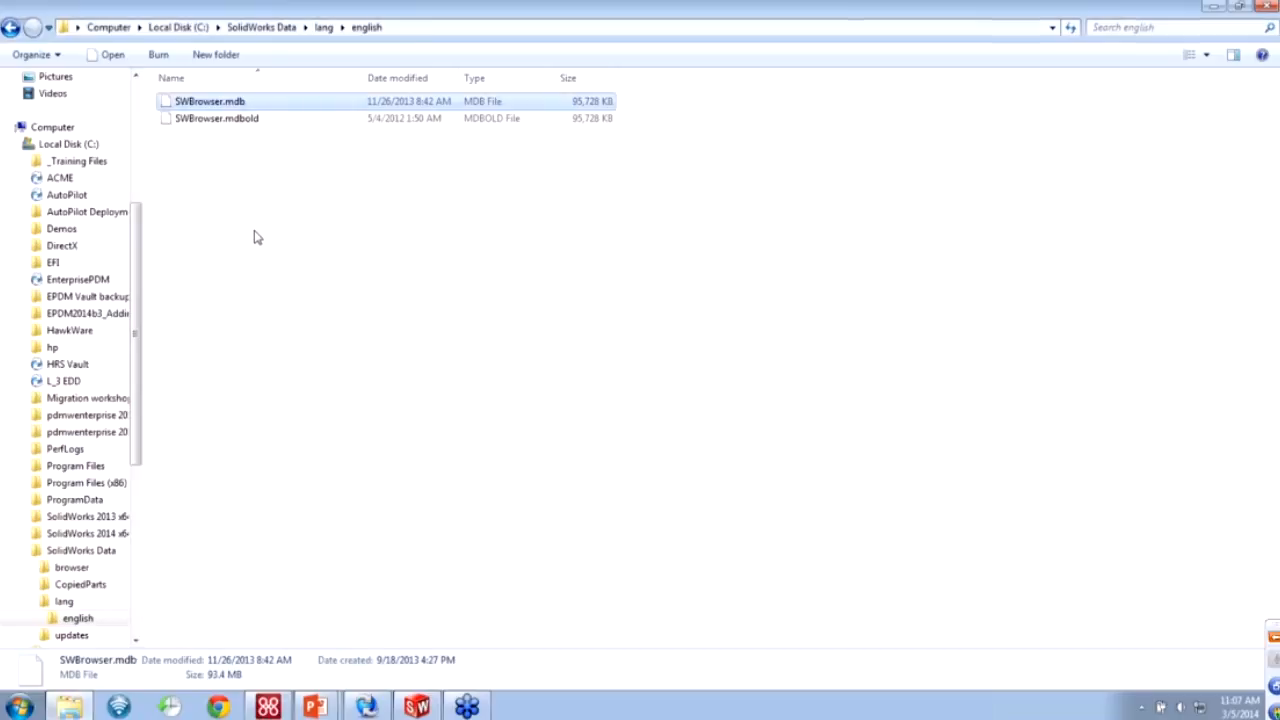
# Return to the root of Local Disk (C:) and open a second Explorer window on the same drive.
pyautogui.hotkey('alt', 'Left')
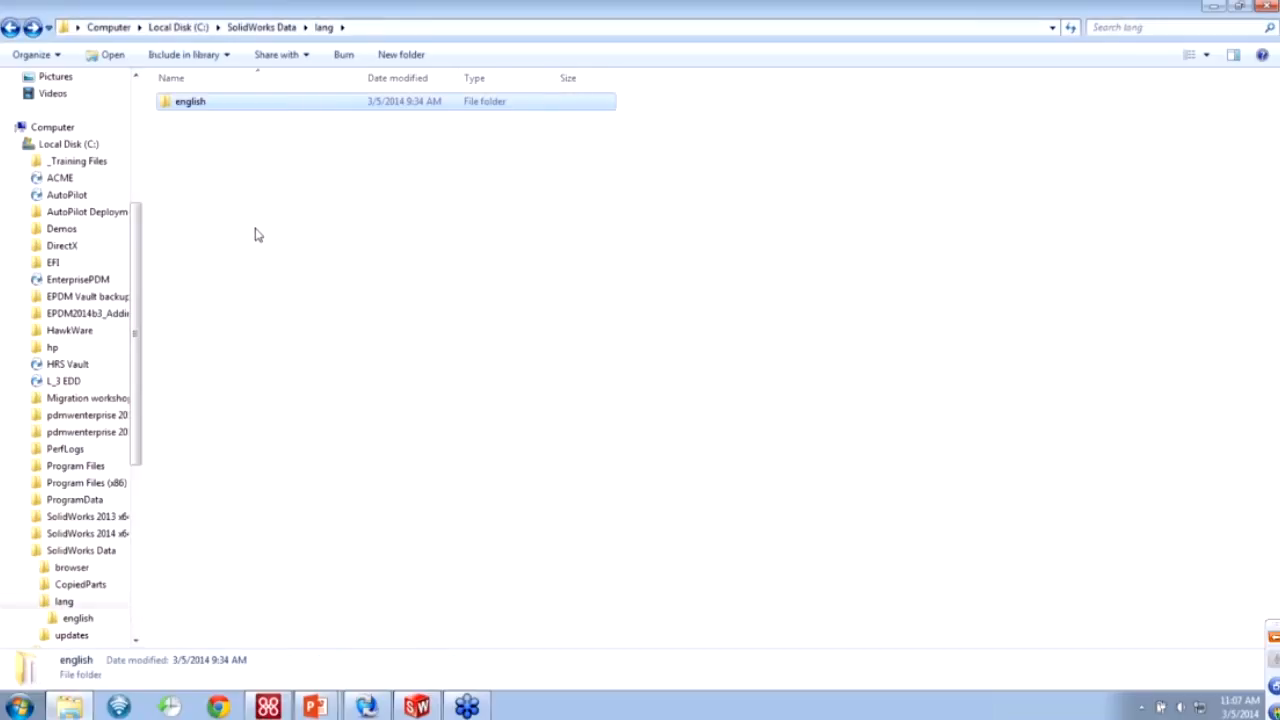
pyautogui.click(195, 27)
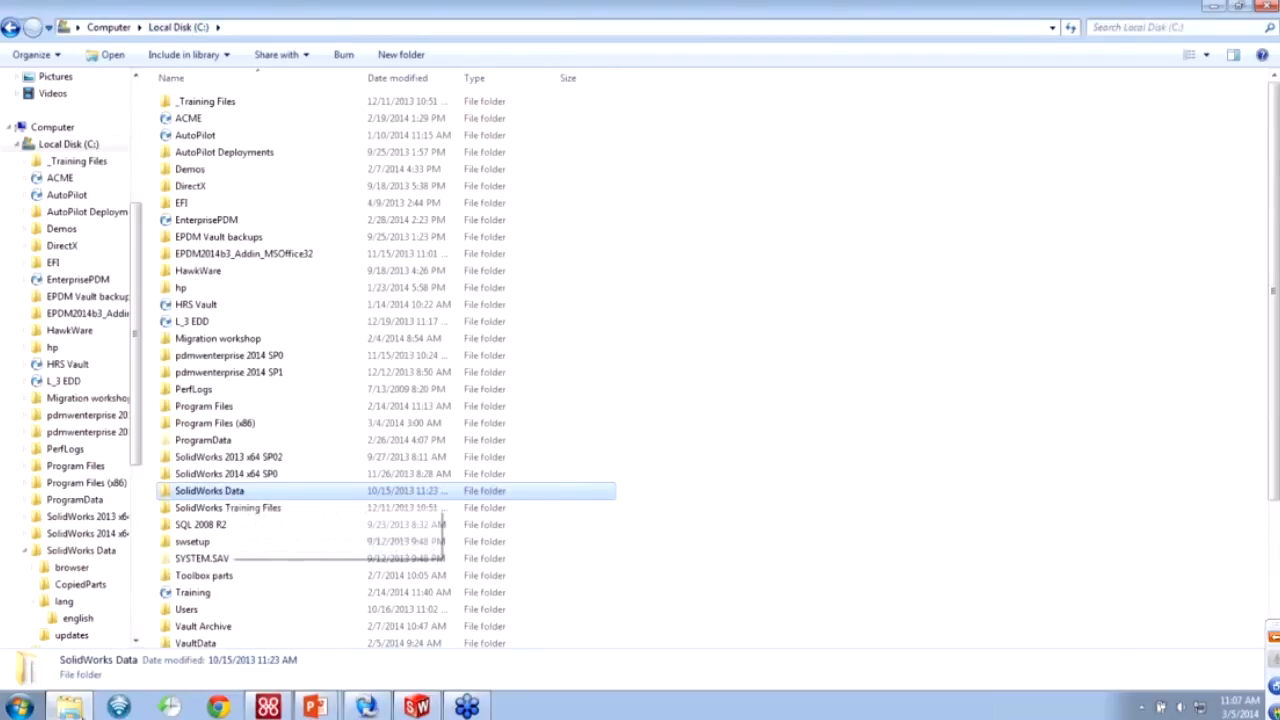
pyautogui.middleClick(68, 706)
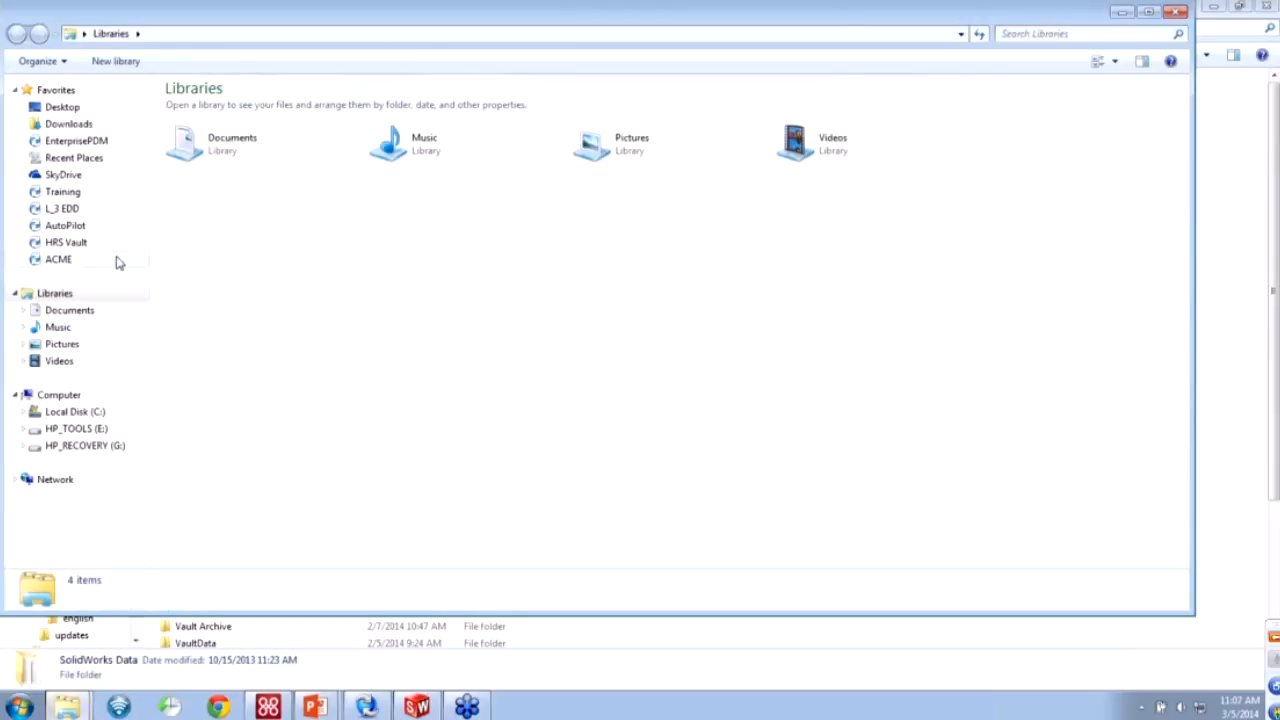
pyautogui.click(75, 412)
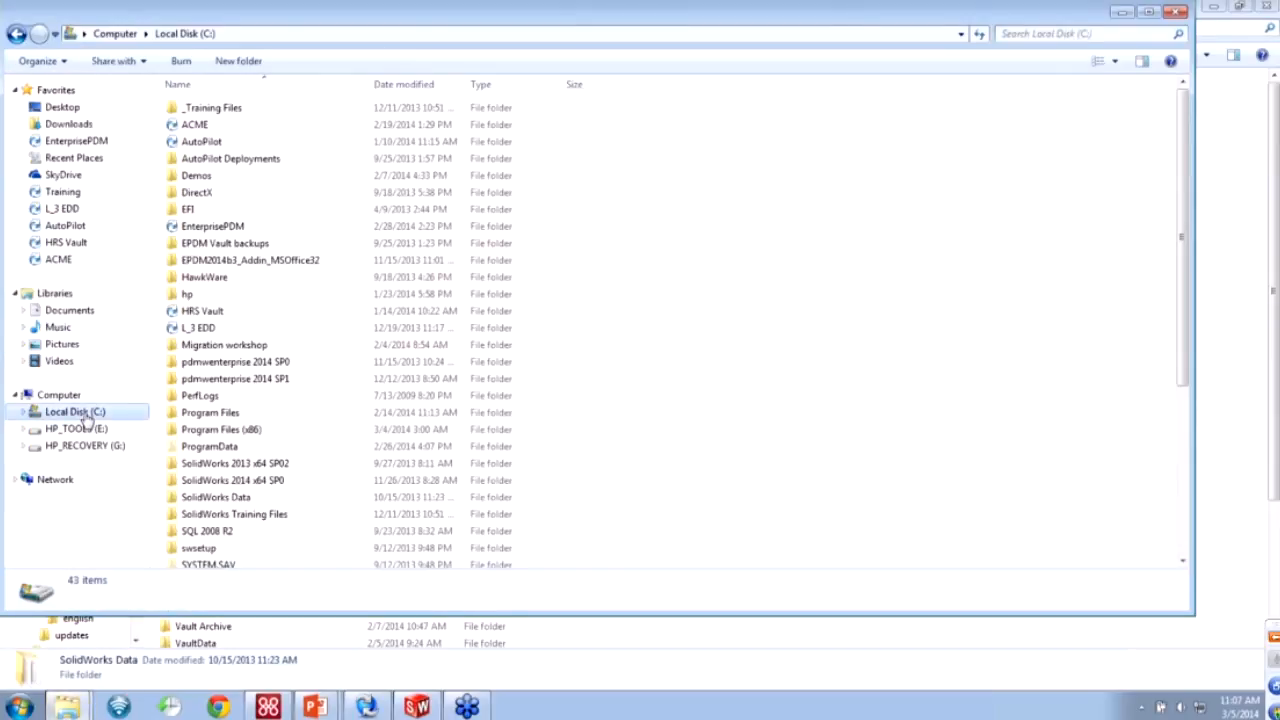
# Log in to the EnterprisePDM vault with the account password and discard the Workflow Delay Notification message.
pyautogui.doubleClick(213, 227)
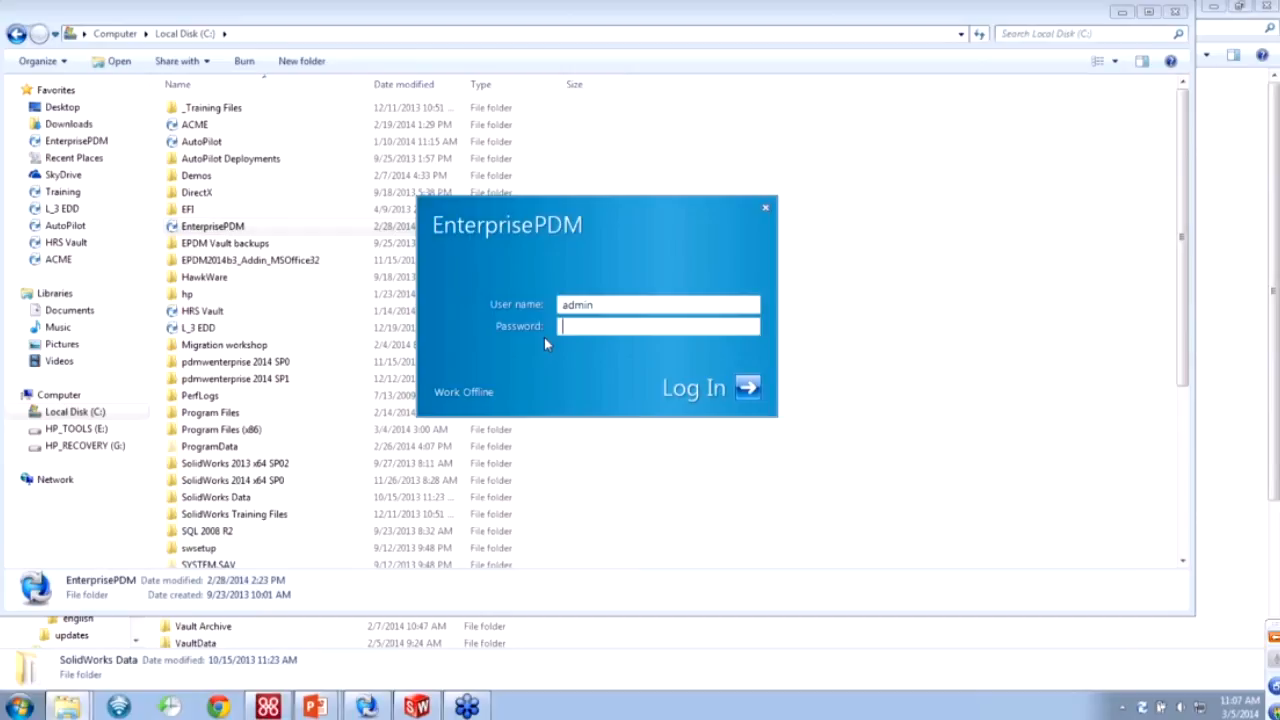
pyautogui.write('••••••••')
pyautogui.press('Return')
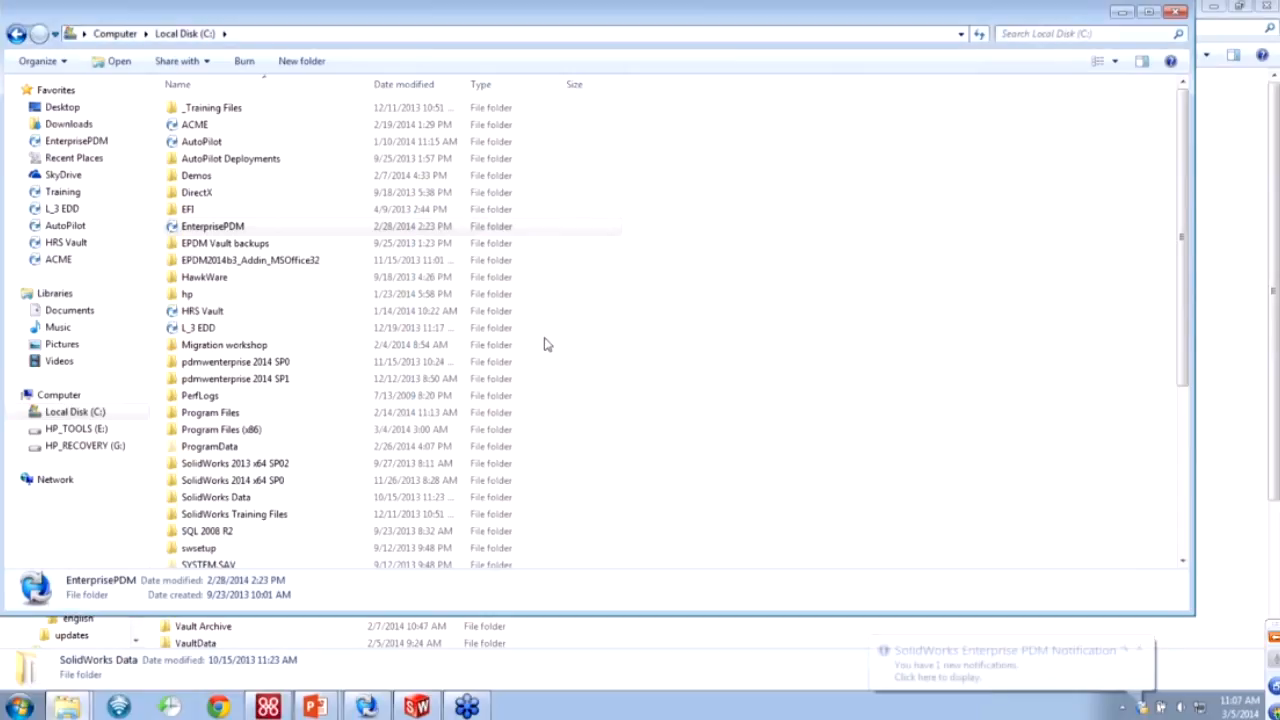
pyautogui.click(1062, 666)
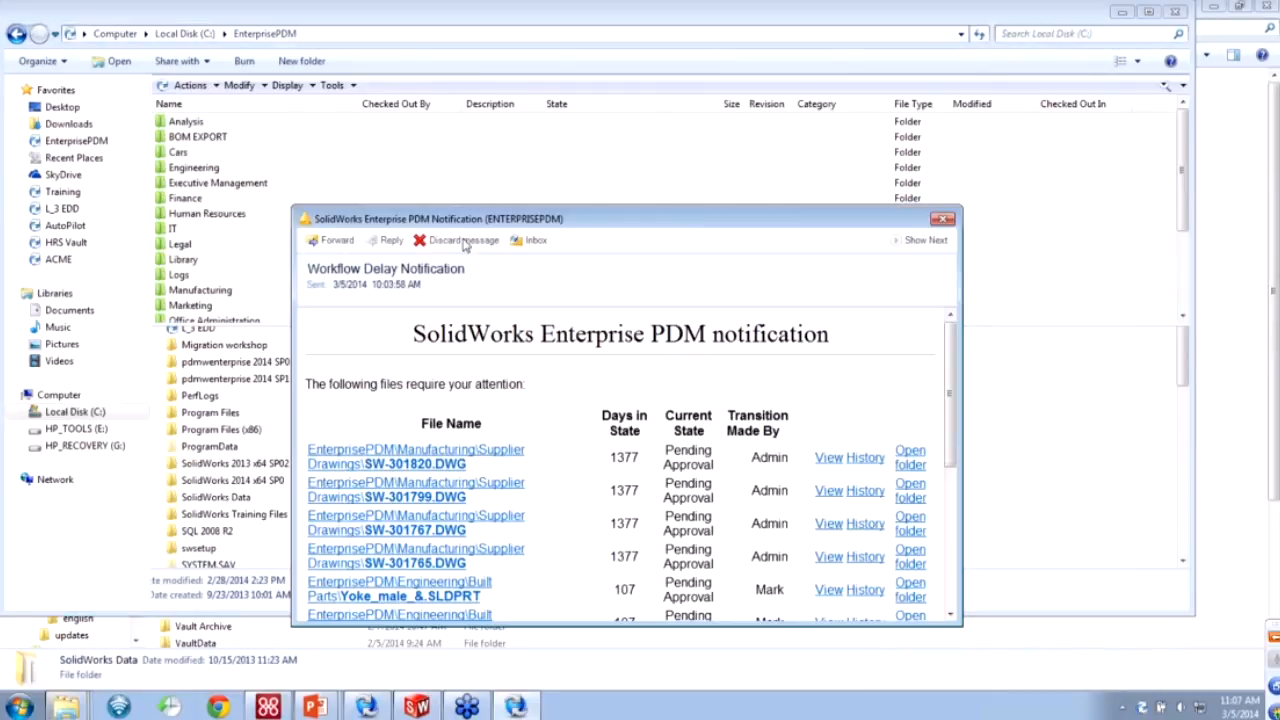
pyautogui.click(460, 241)
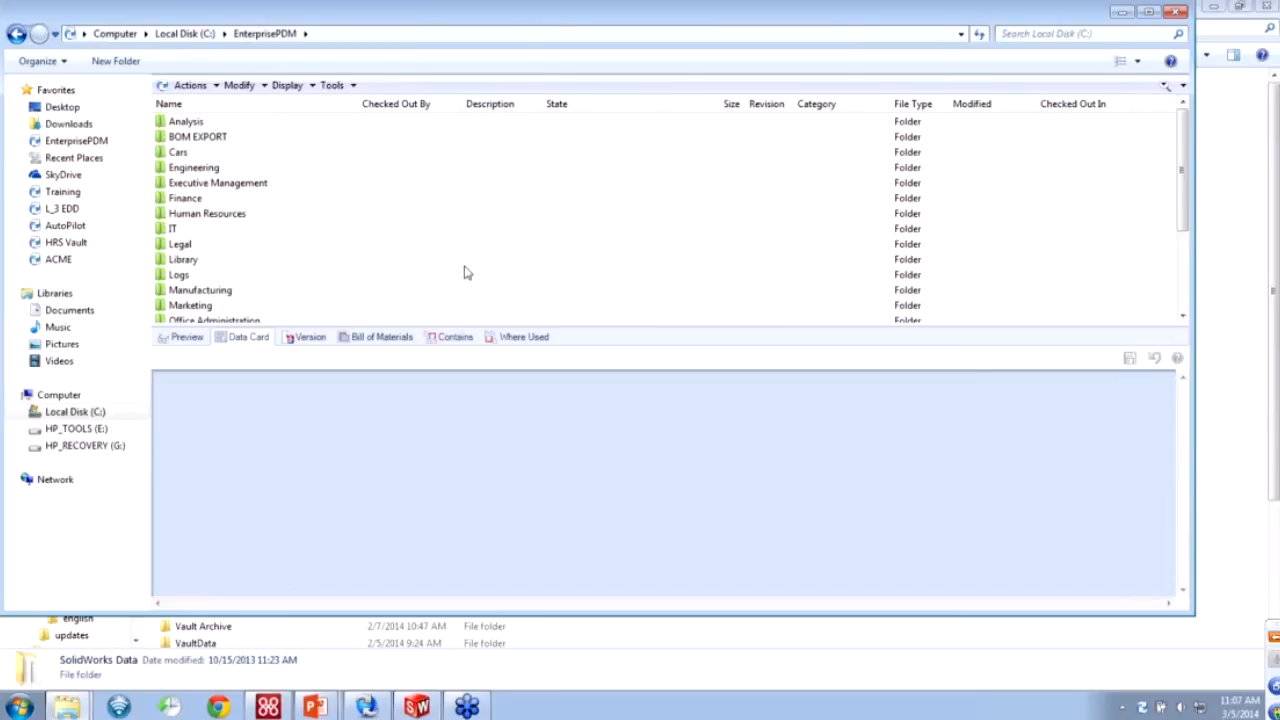
# Open the SolidWorks Data folder inside the vault's Library folder to examine the Toolbox files.
pyautogui.scroll(-2, 465, 272)
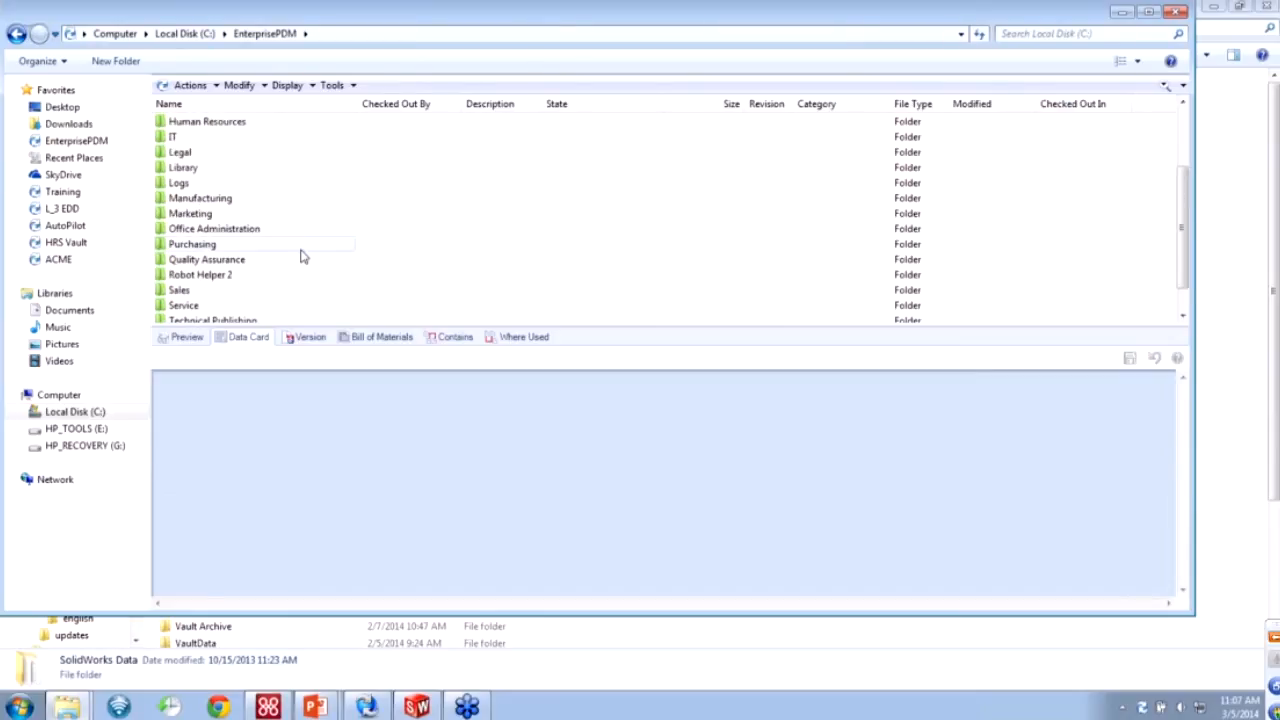
pyautogui.doubleClick(200, 170)
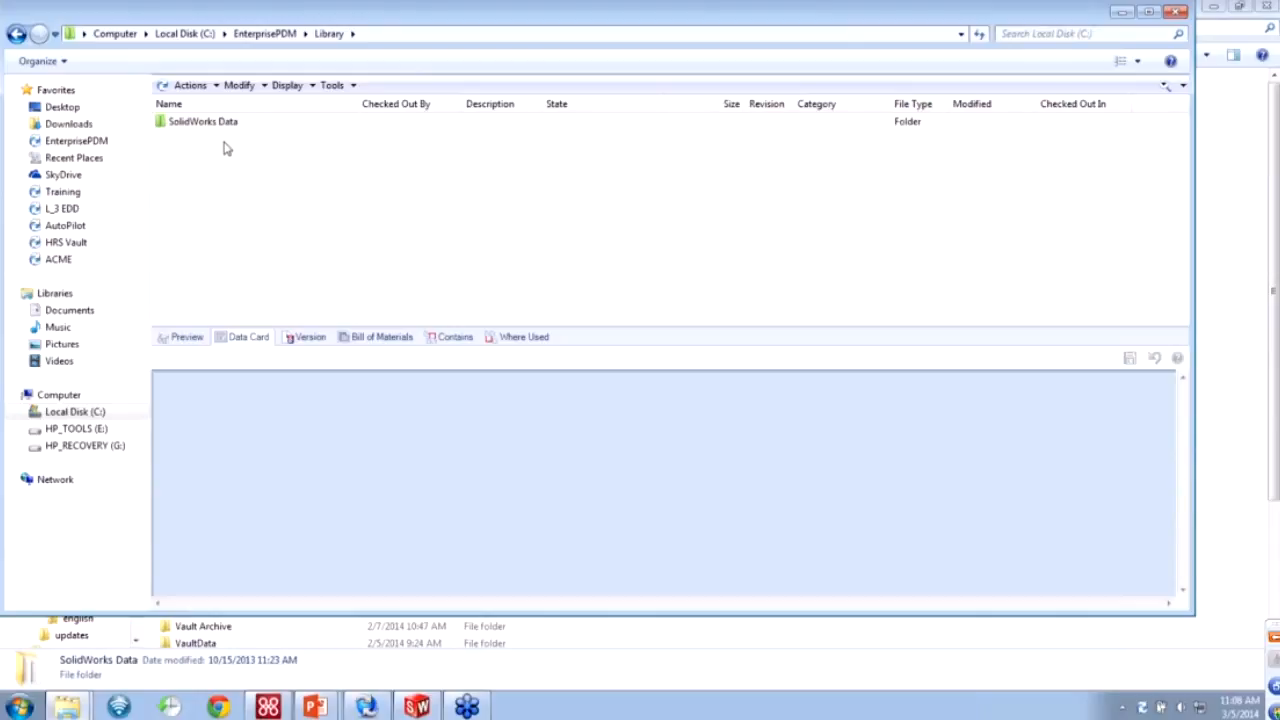
pyautogui.doubleClick(232, 127)
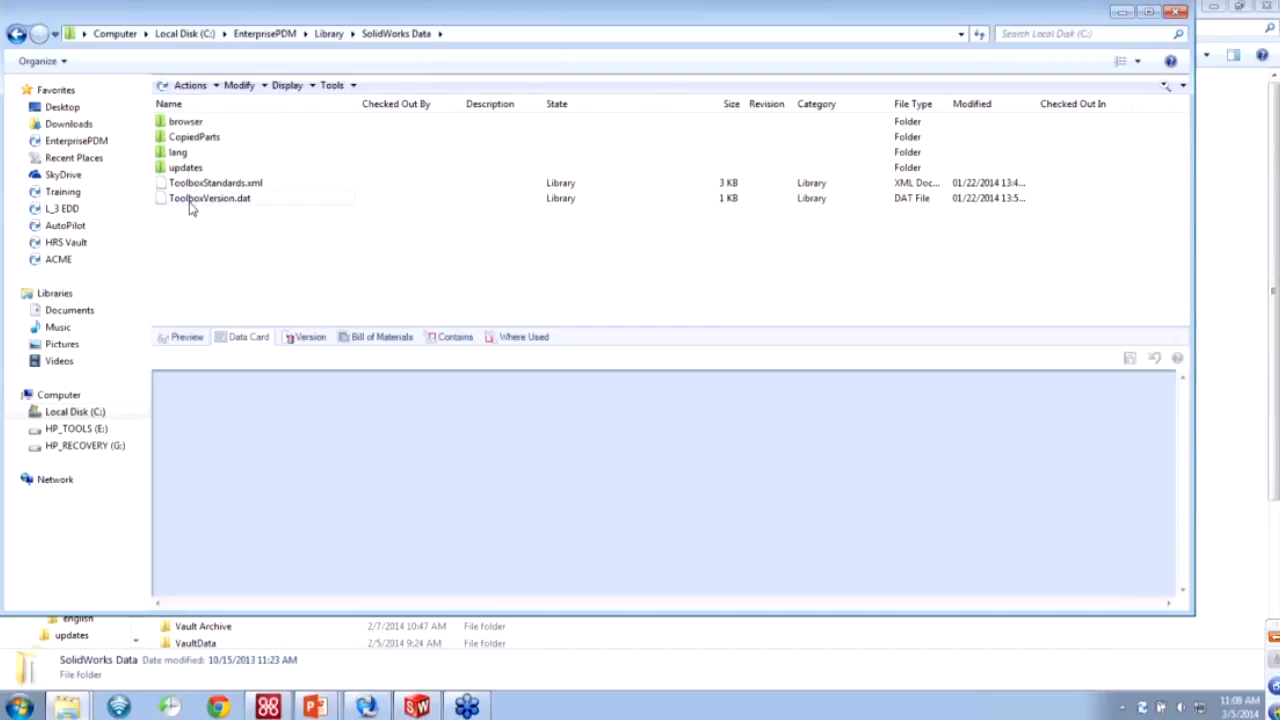
# Go back up to the Library folder and try to check in the SolidWorks Data folder.
pyautogui.doubleClick(251, 296)
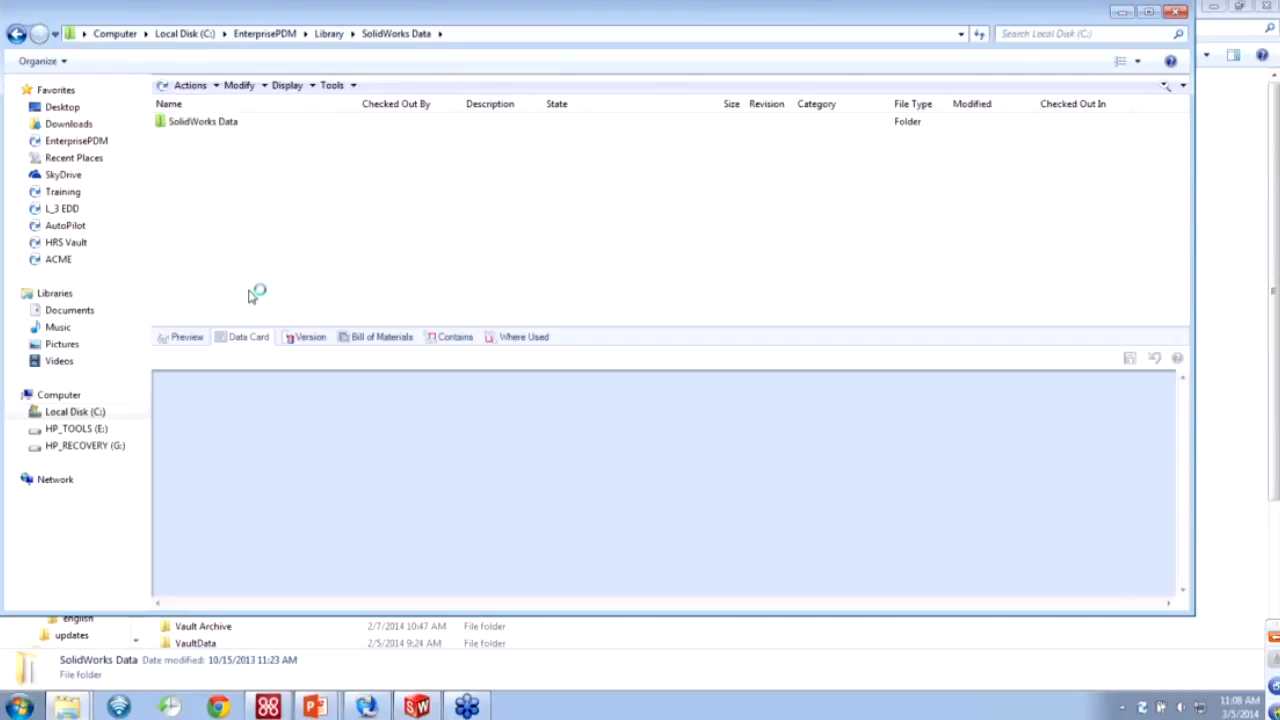
pyautogui.click(200, 126)
pyautogui.rightClick(200, 126)
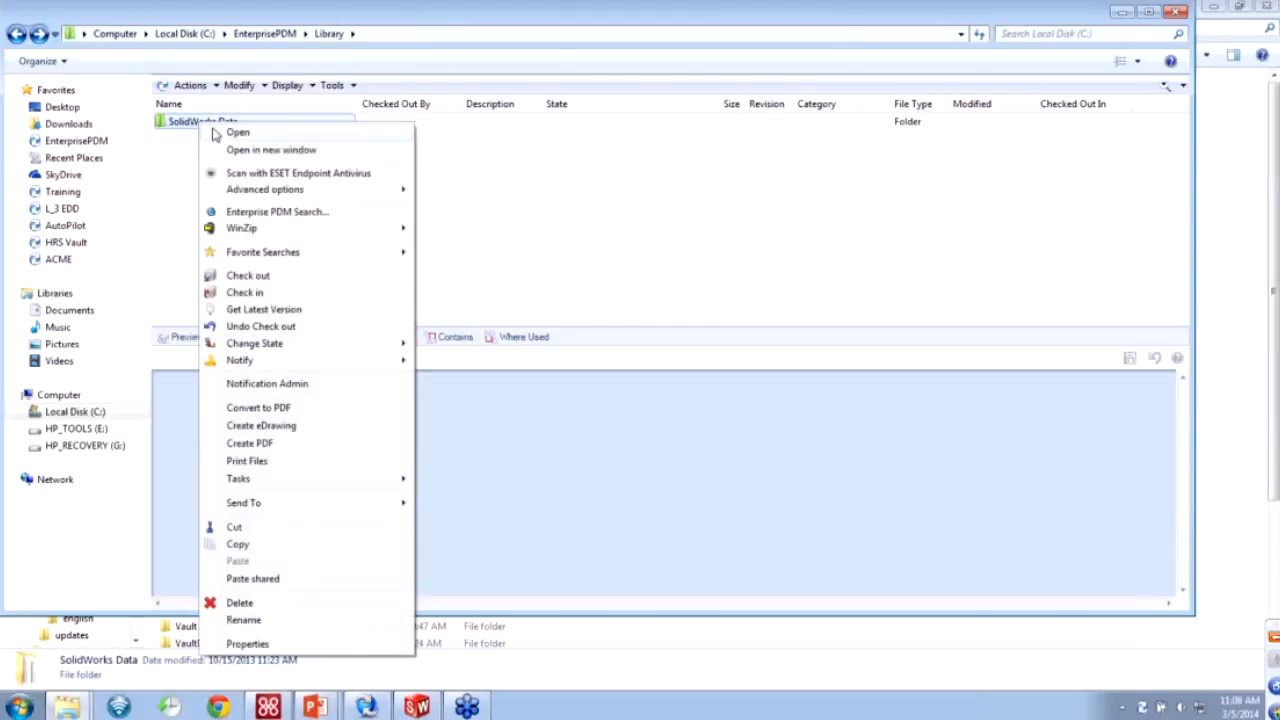
pyautogui.click(289, 295)
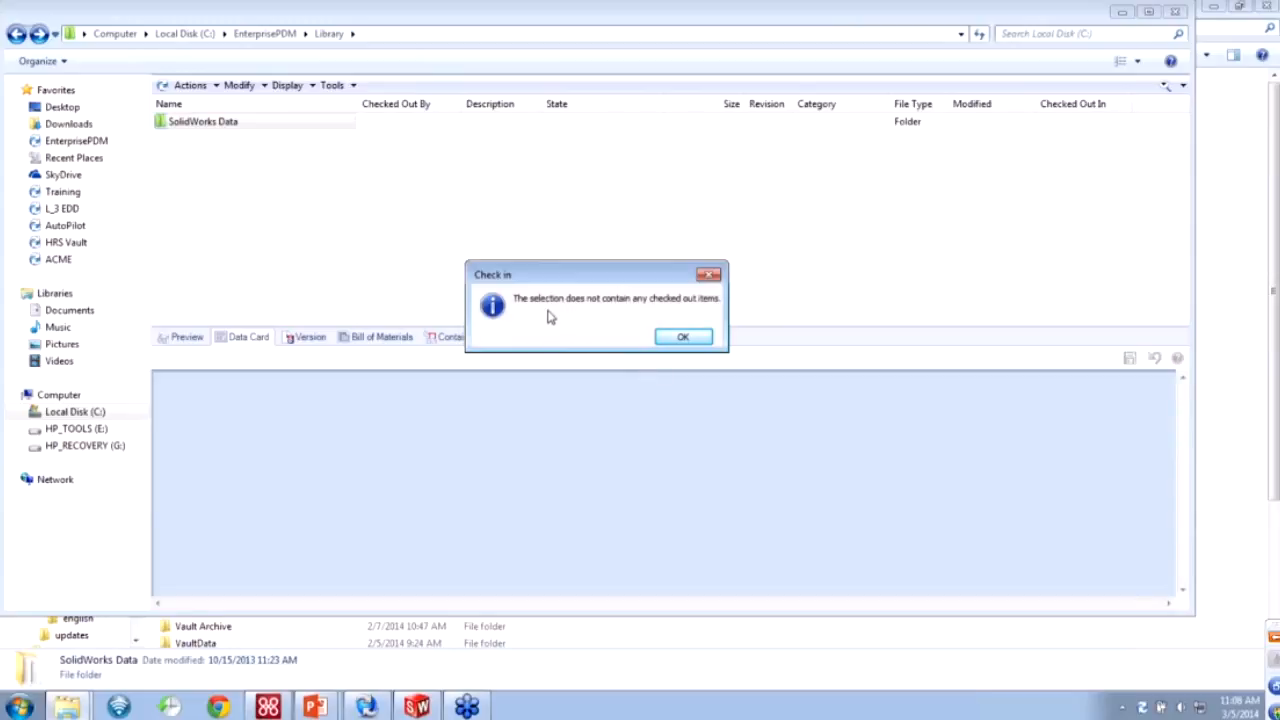
pyautogui.click(683, 338)
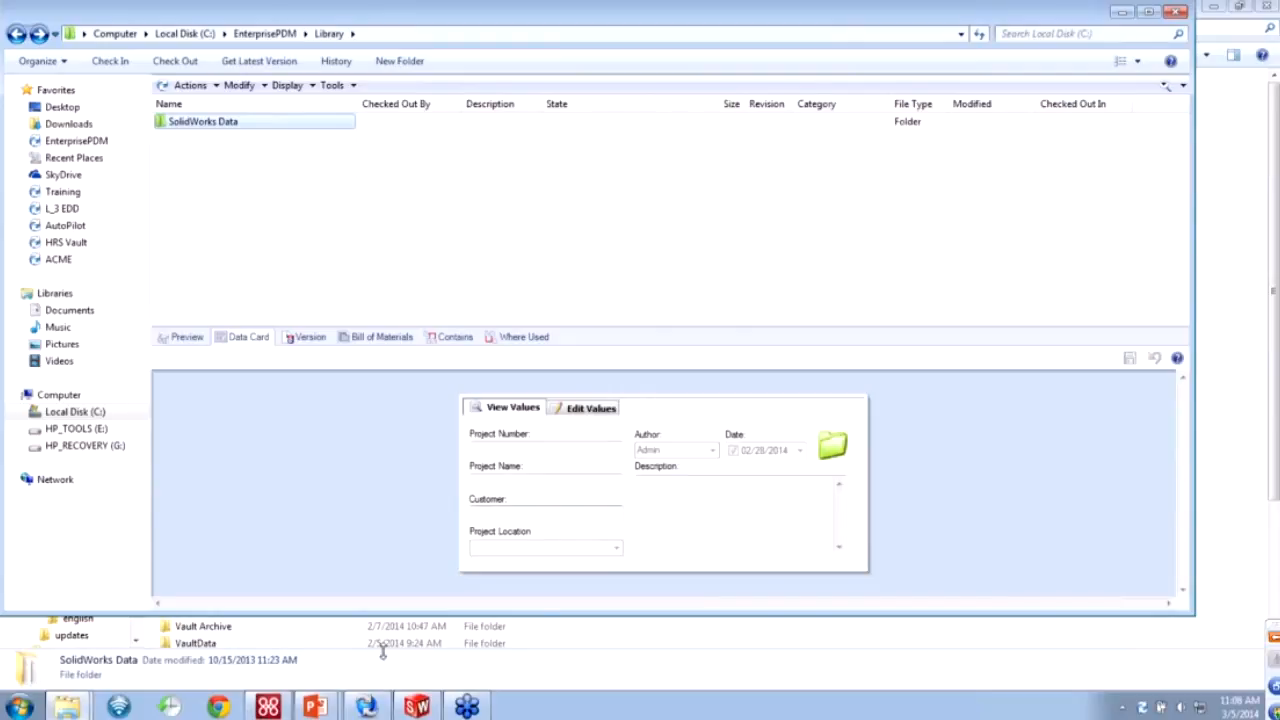
# Switch to the 2014 HRS - March.pptx slide show in PowerPoint and advance to the Setup Vault slide showing the Toolbox dialog.
pyautogui.moveTo(314, 707)
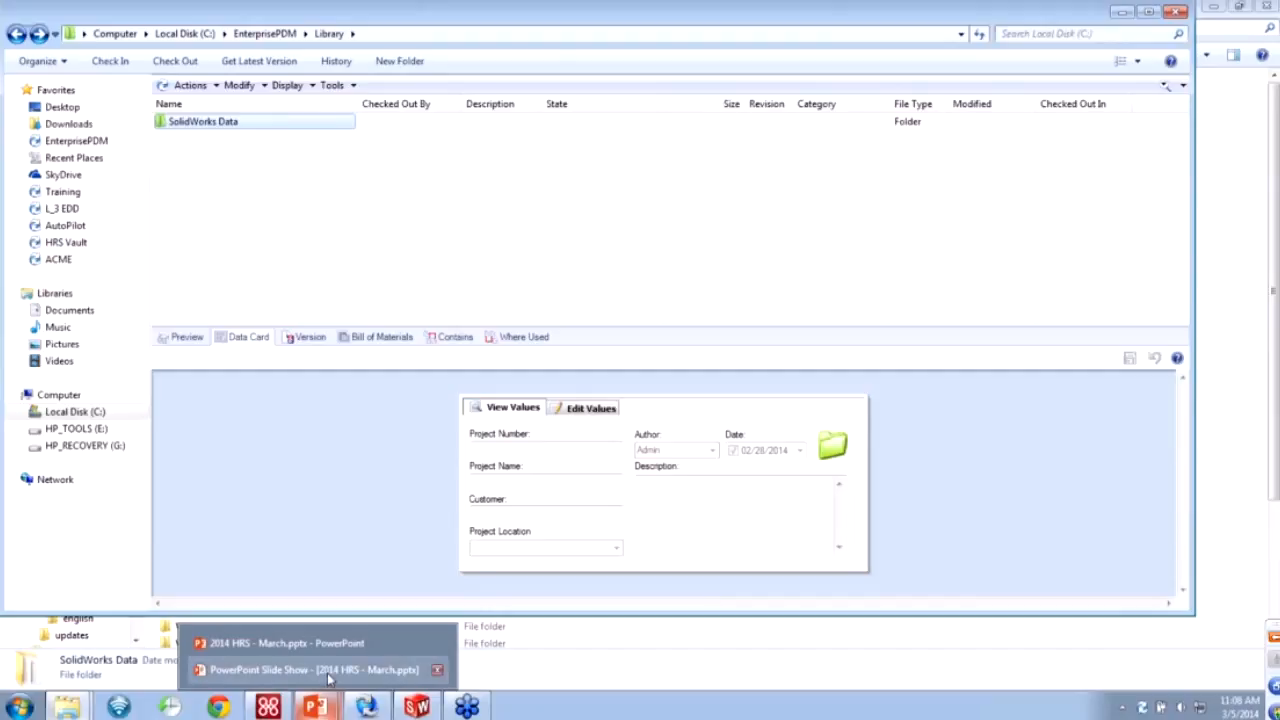
pyautogui.click(327, 673)
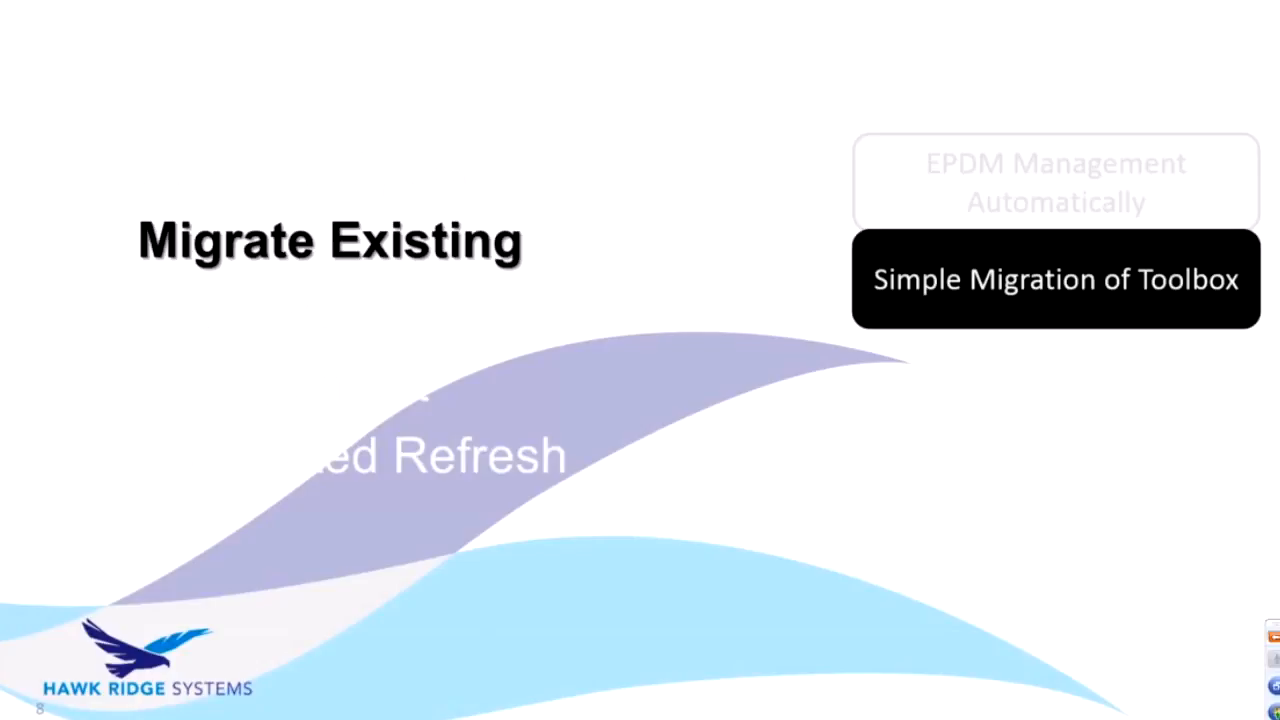
pyautogui.press('Right')
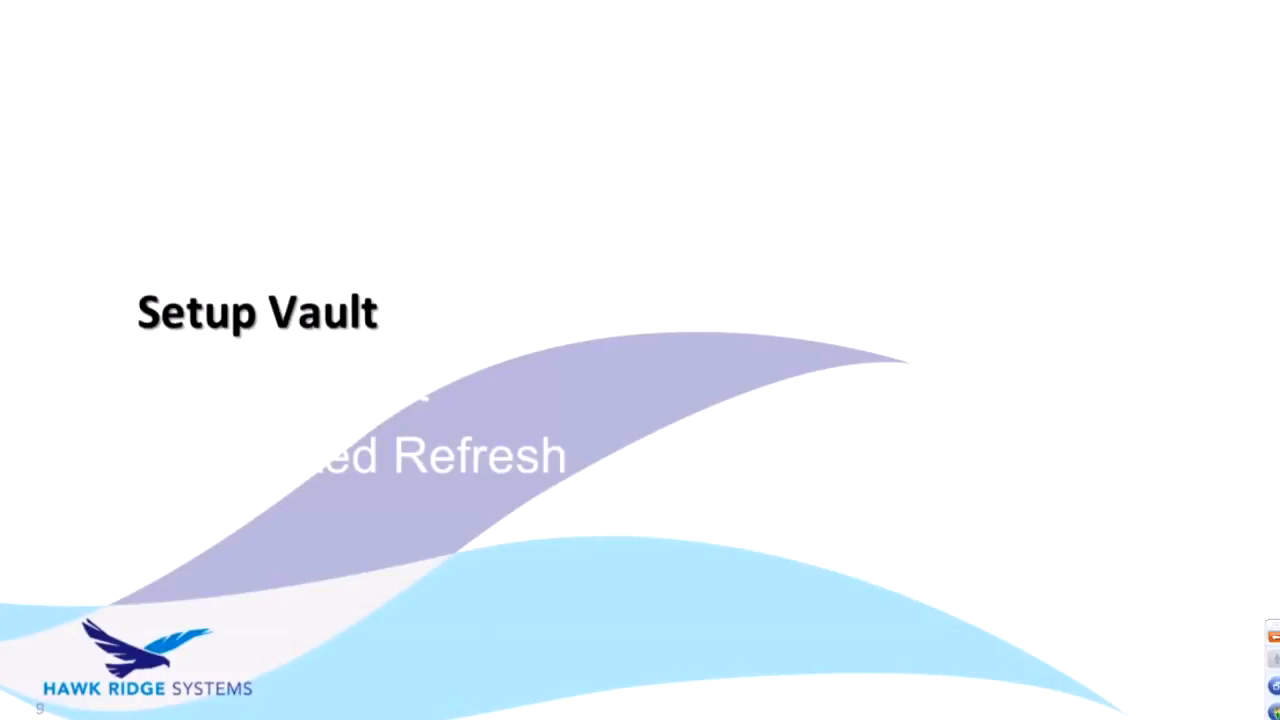
pyautogui.press('Right')
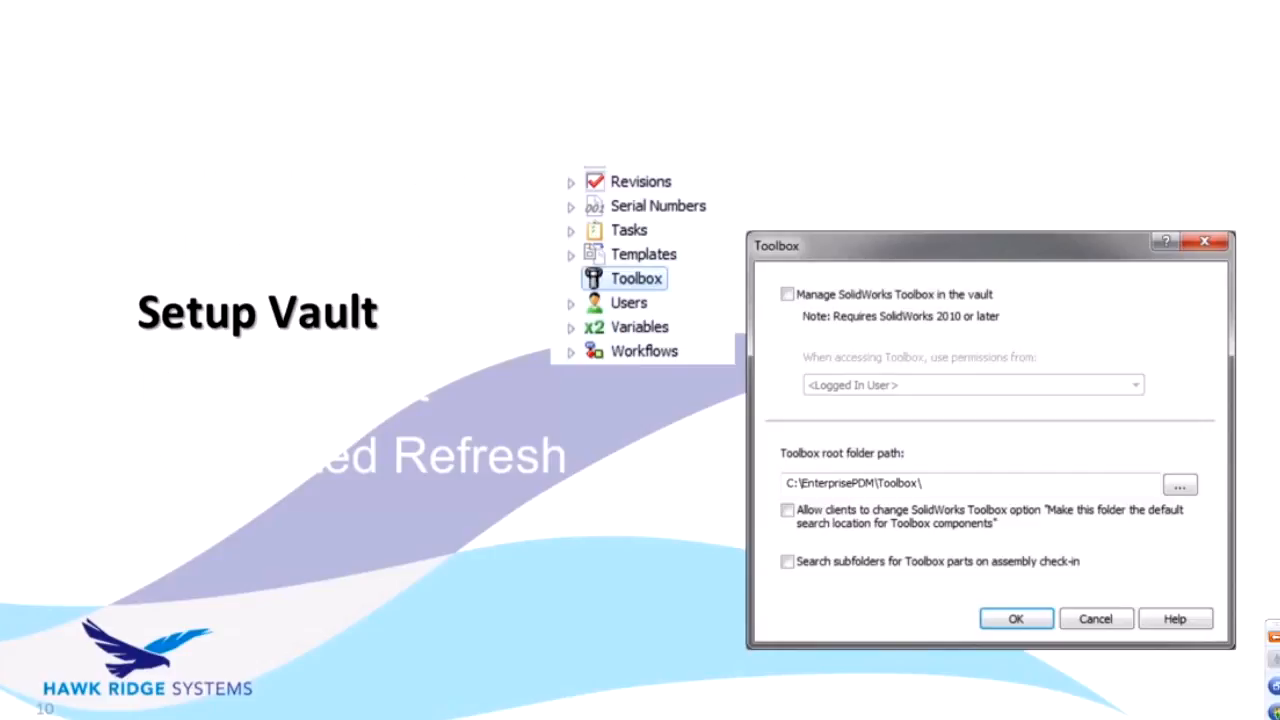
# Switch to SolidWorks Enterprise PDM Administration, maximize its window and locate the EnterprisePDM vault.
pyautogui.press('super')
pyautogui.click(369, 708)
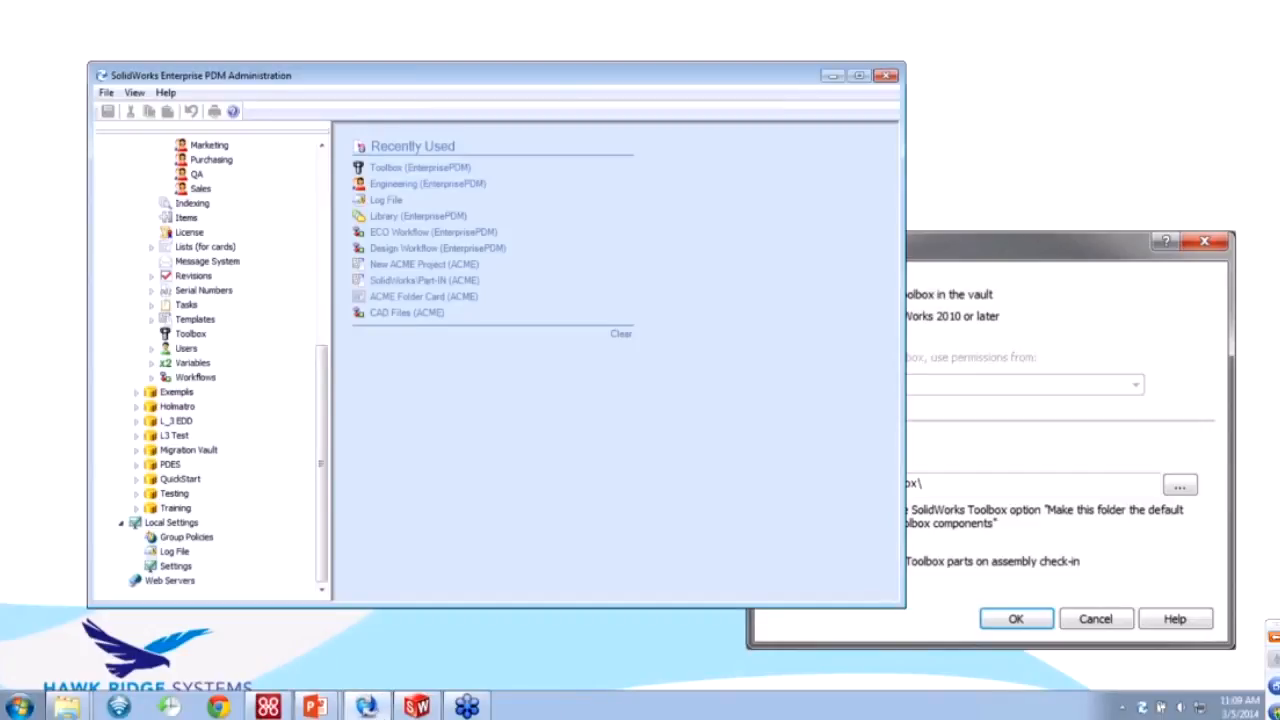
pyautogui.doubleClick(533, 82)
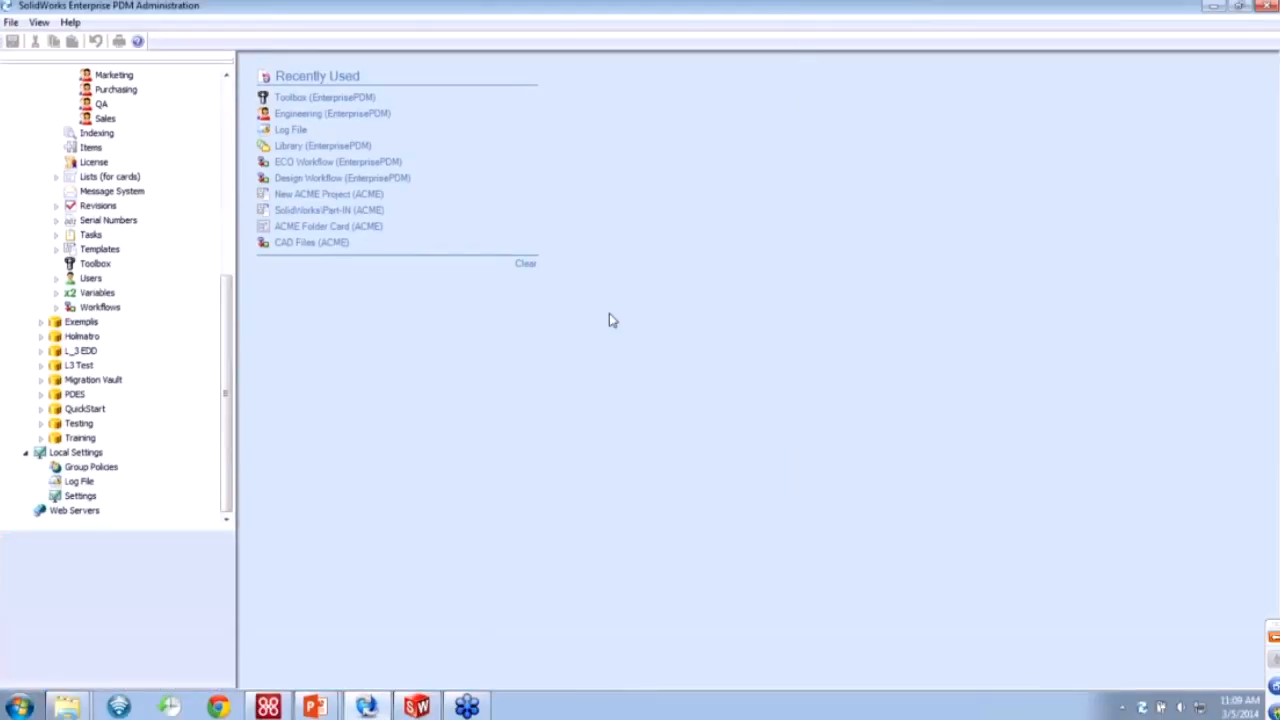
pyautogui.moveTo(234, 322); pyautogui.dragTo(217, 190)
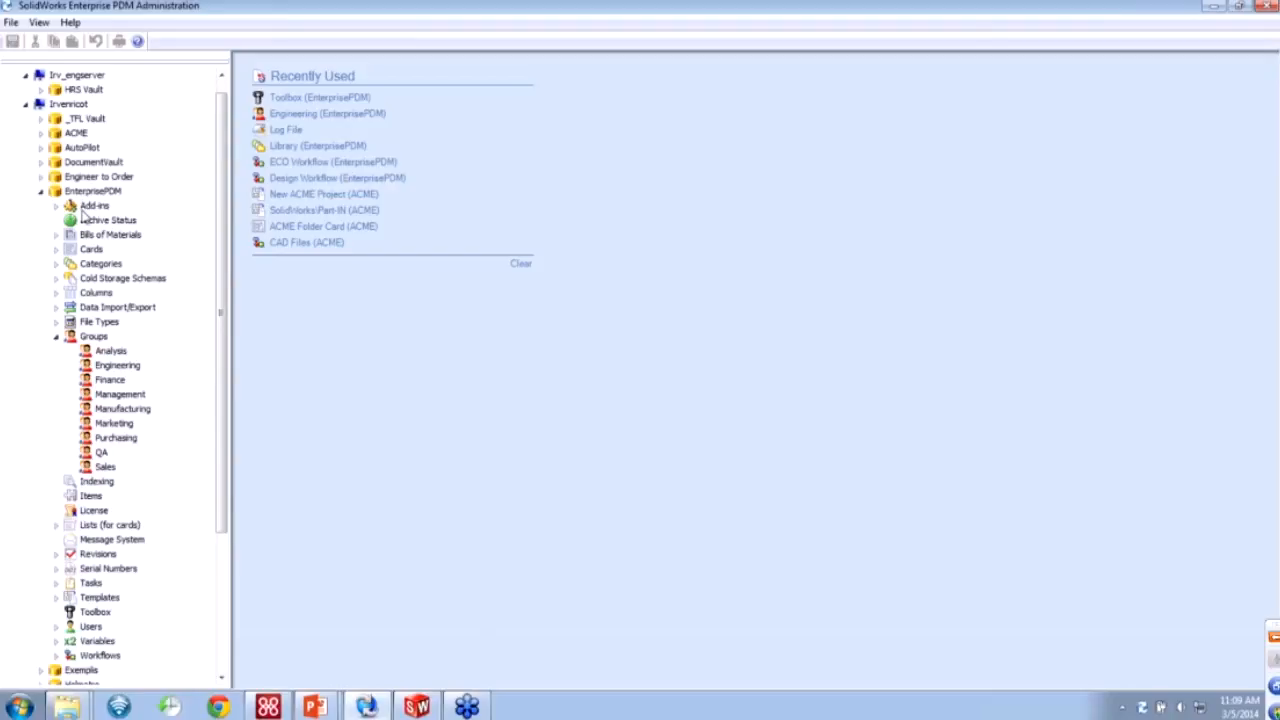
# Mark "Can update Toolbox settings" in the Analysis group's administrative permissions and close the group's properties without saving.
pyautogui.rightClick(114, 357)
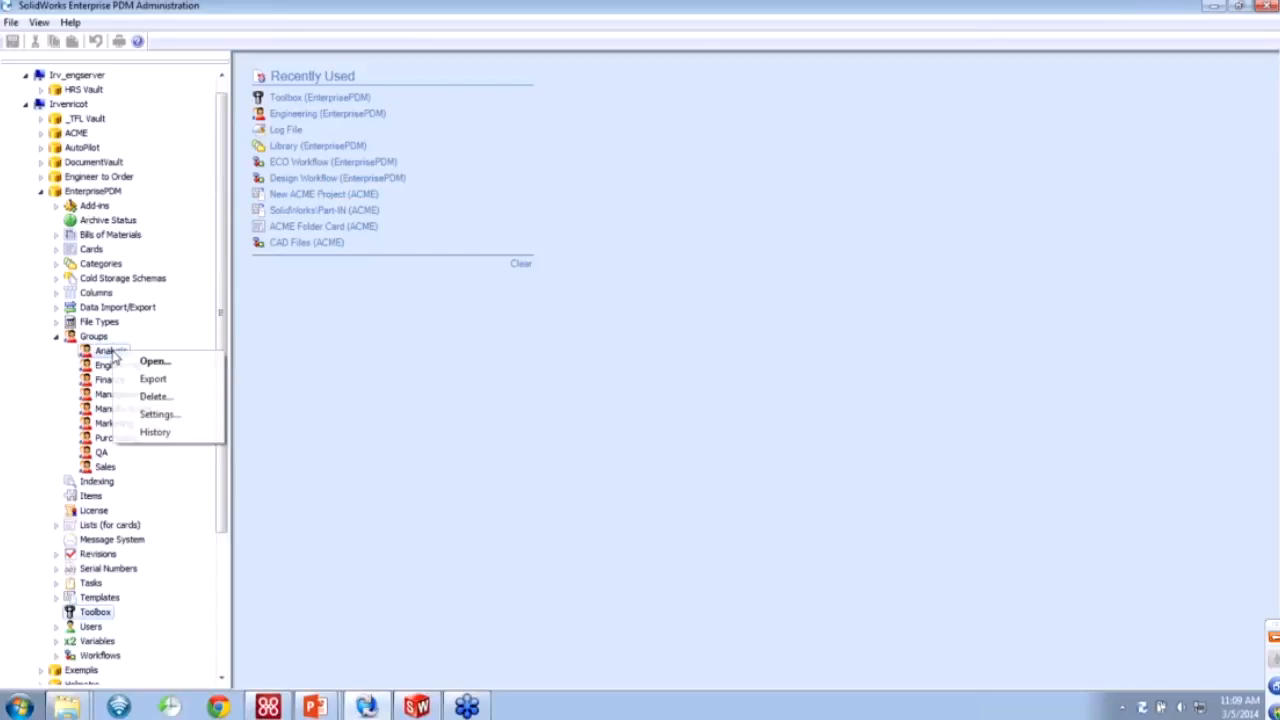
pyautogui.click(289, 360)
pyautogui.doubleClick(104, 350)
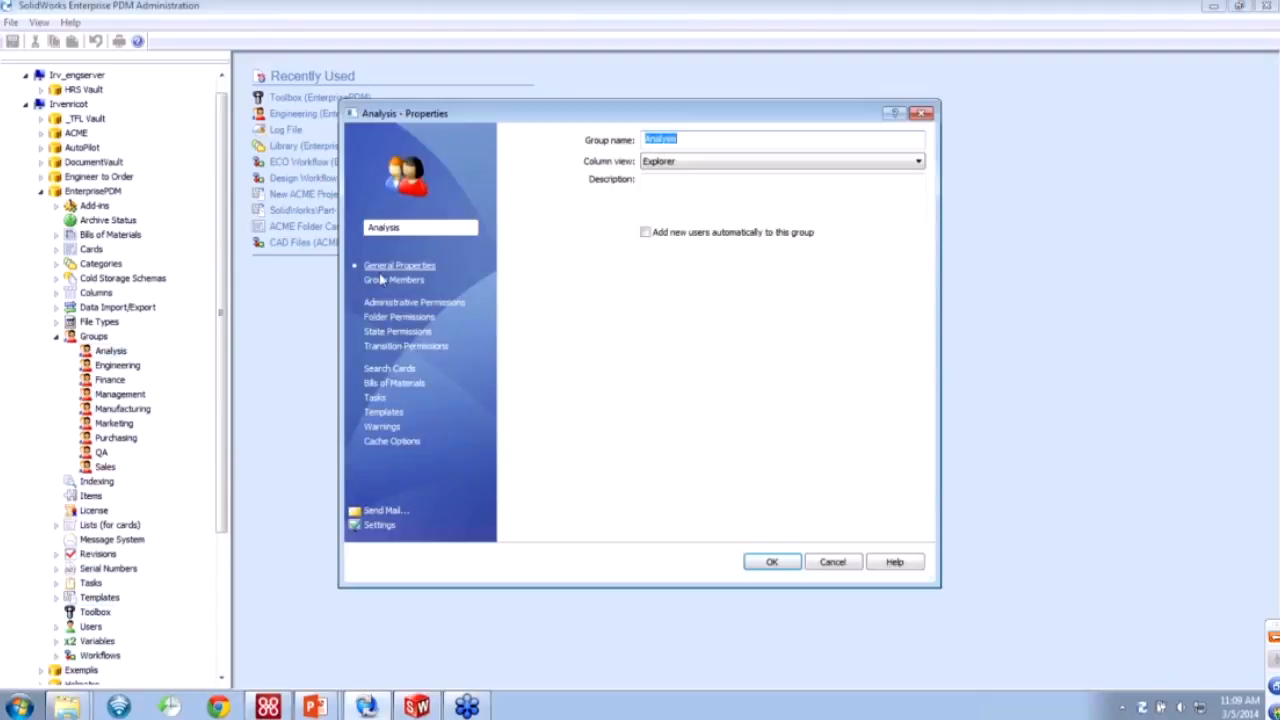
pyautogui.click(390, 304)
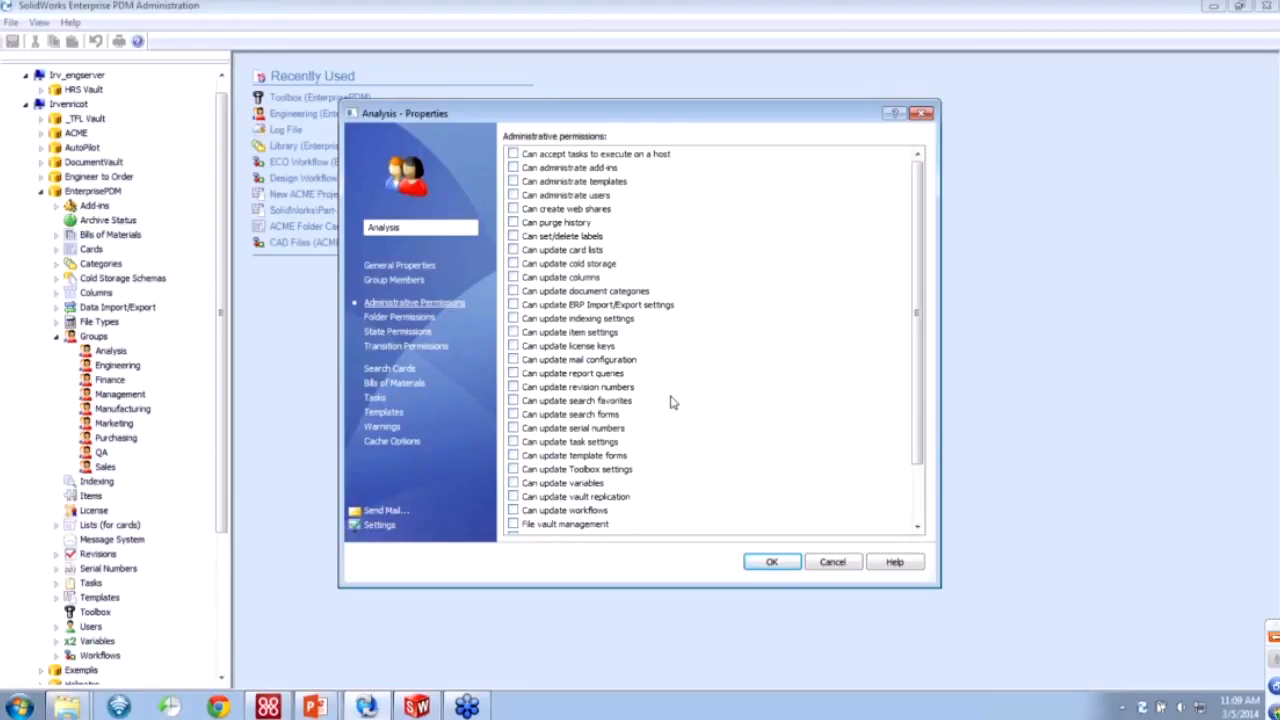
pyautogui.moveTo(917, 320); pyautogui.dragTo(917, 360)
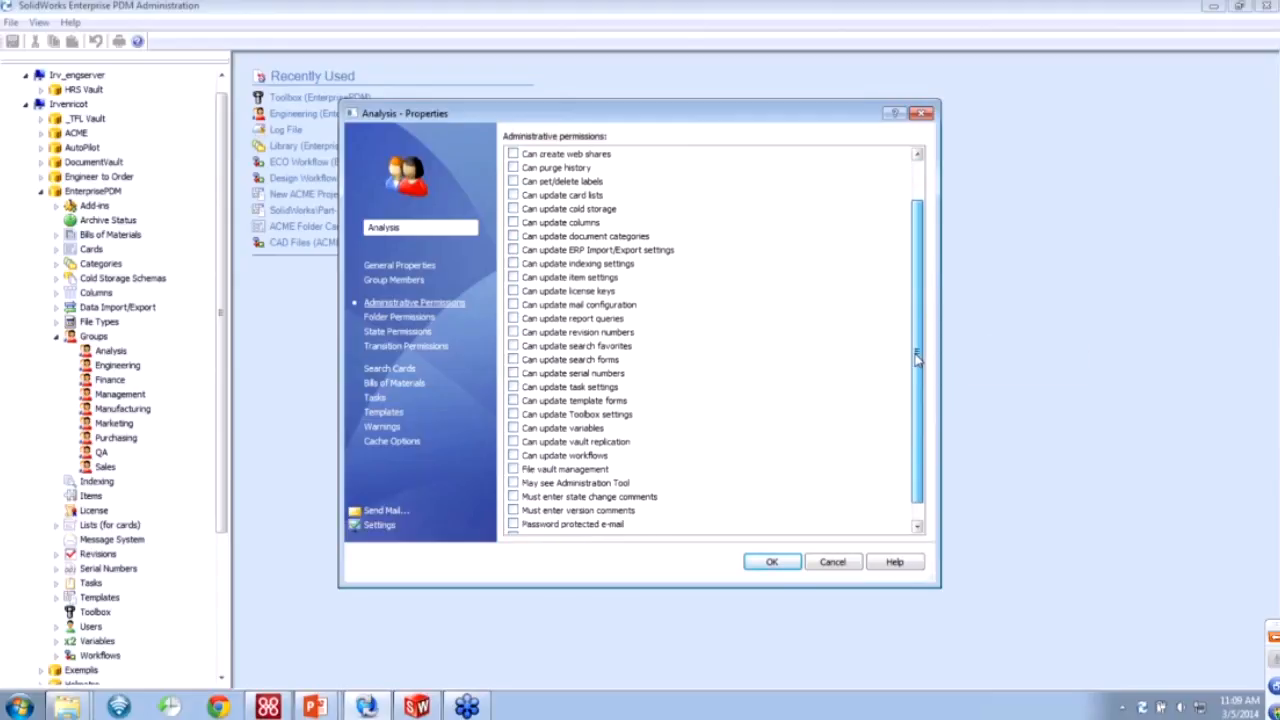
pyautogui.click(550, 415)
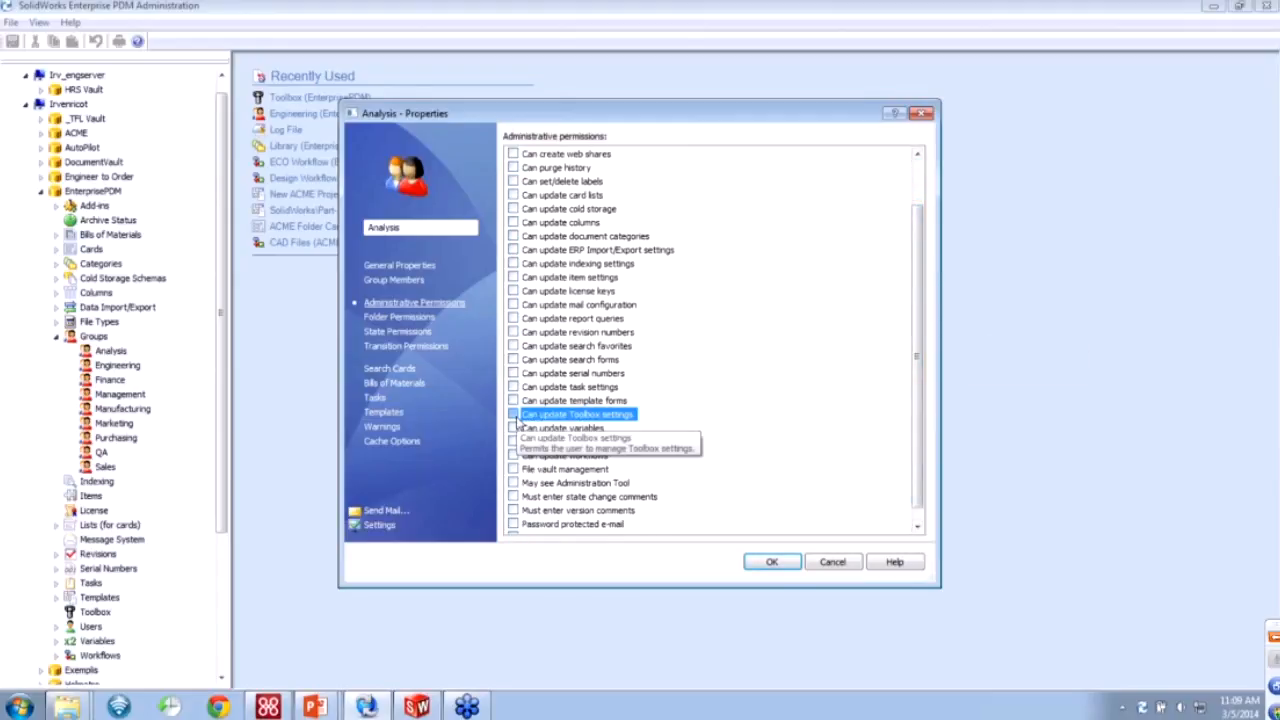
pyautogui.click(515, 415)
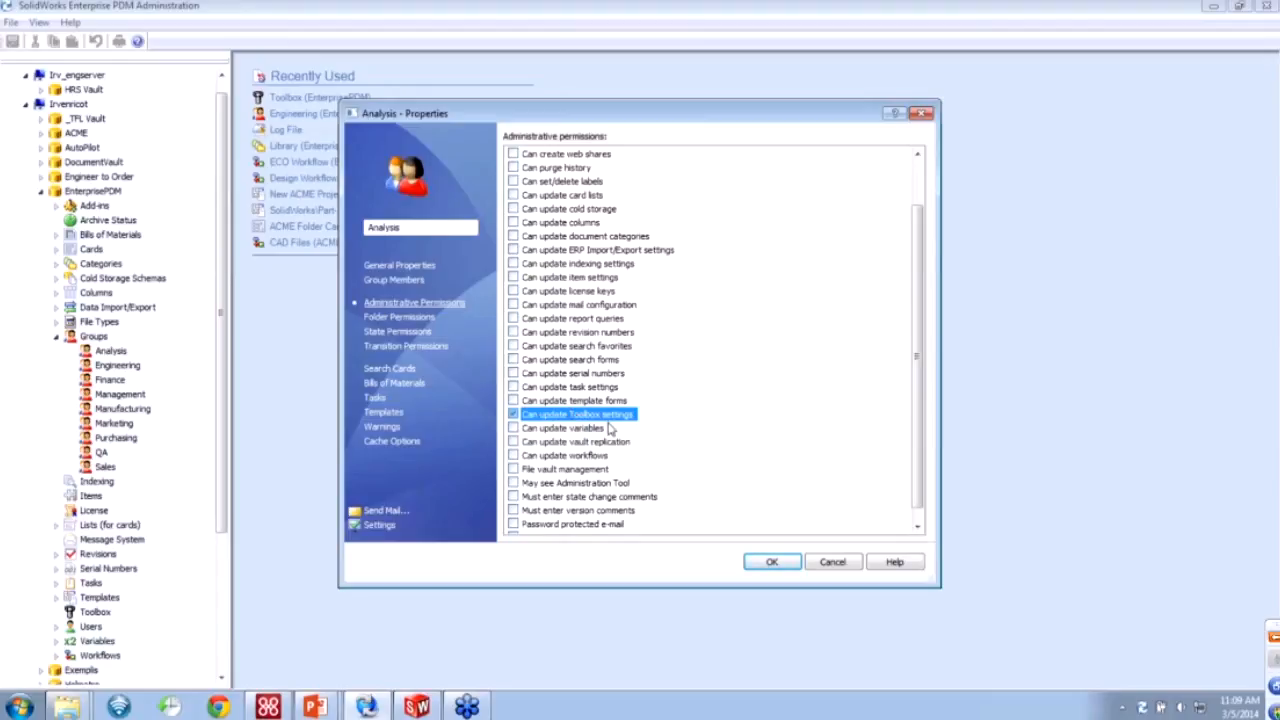
pyautogui.click(822, 562)
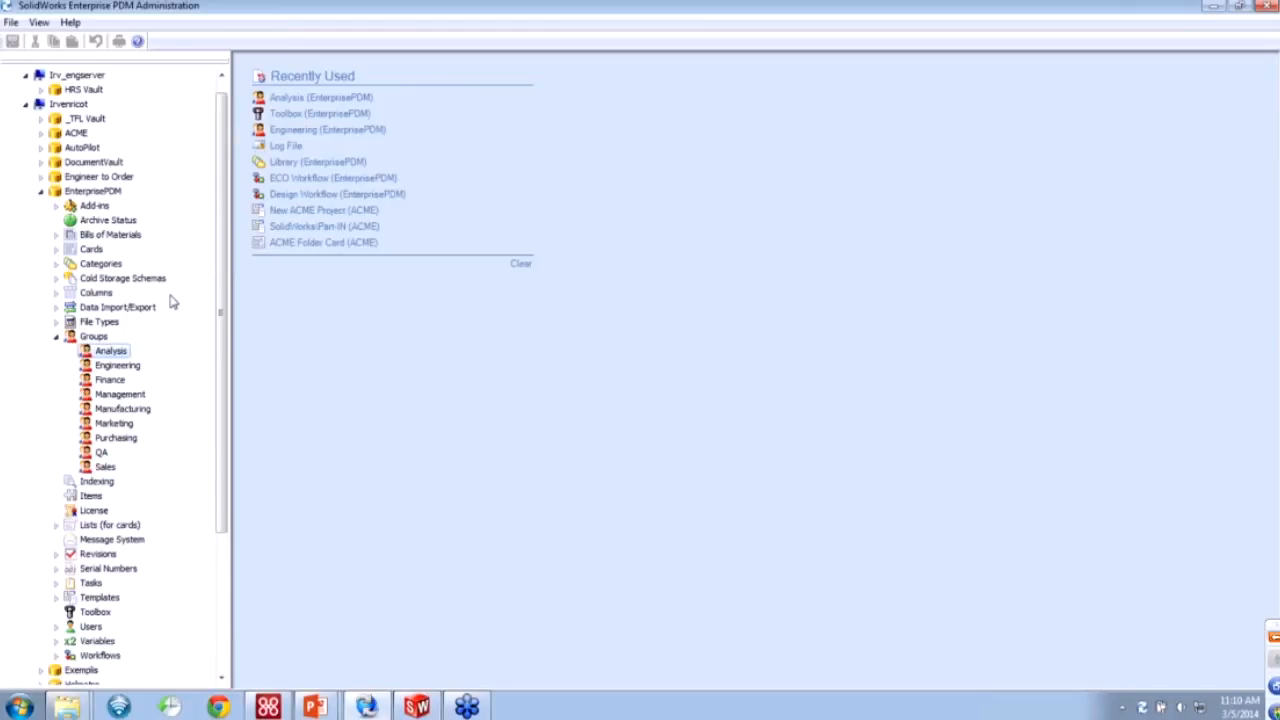
# Open the EnterprisePDM vault's Toolbox settings and enable "Manage SolidWorks Toolbox in the vault".
pyautogui.moveTo(221, 286); pyautogui.dragTo(221, 364)
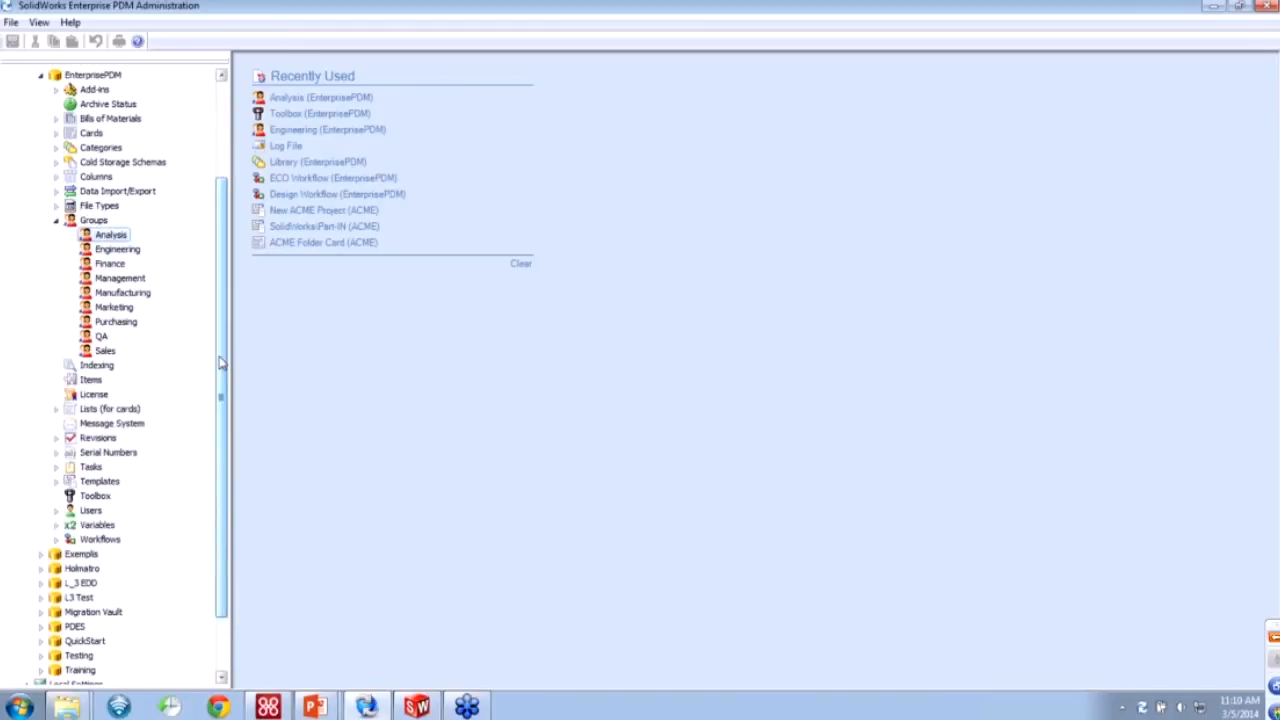
pyautogui.click(95, 498)
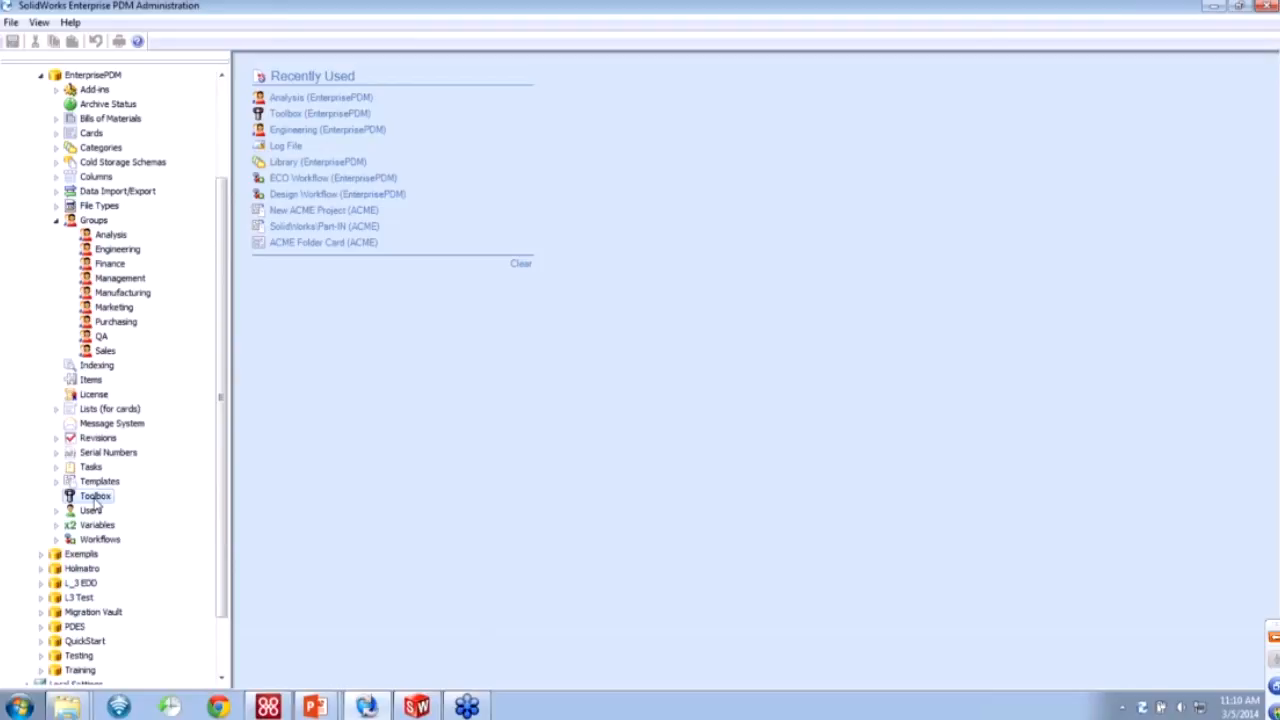
pyautogui.doubleClick(95, 498)
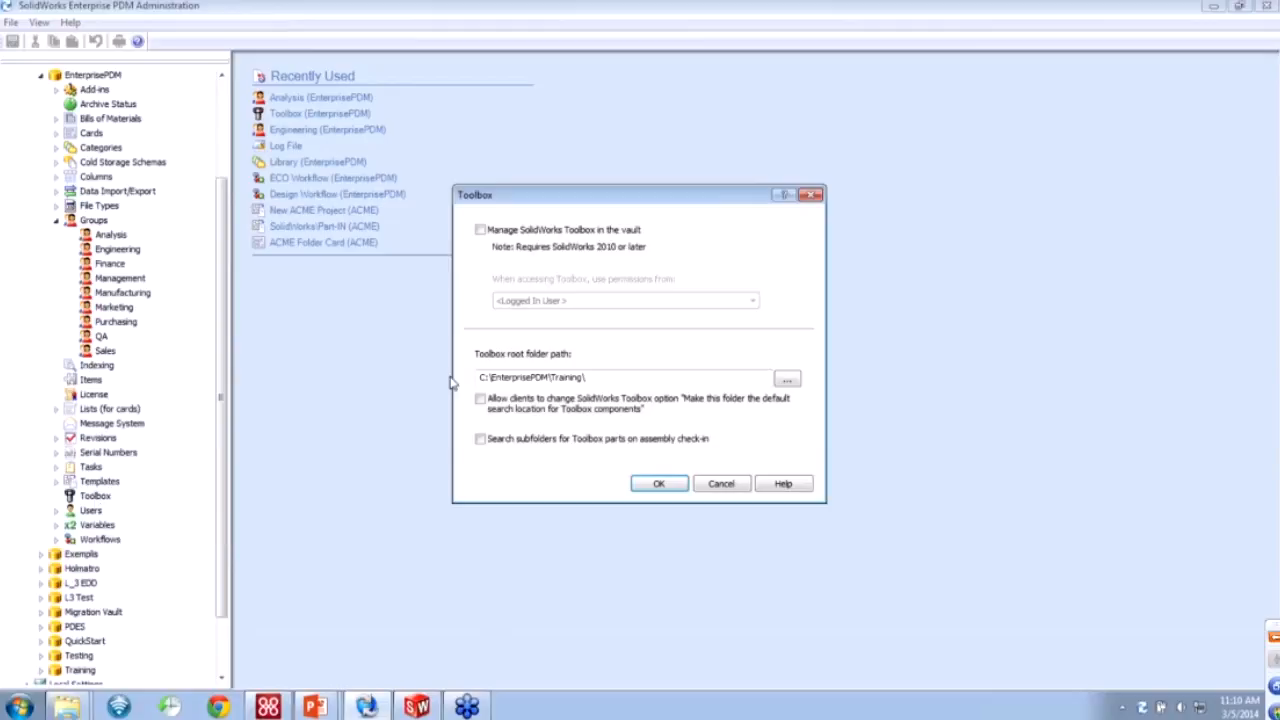
pyautogui.click(481, 231)
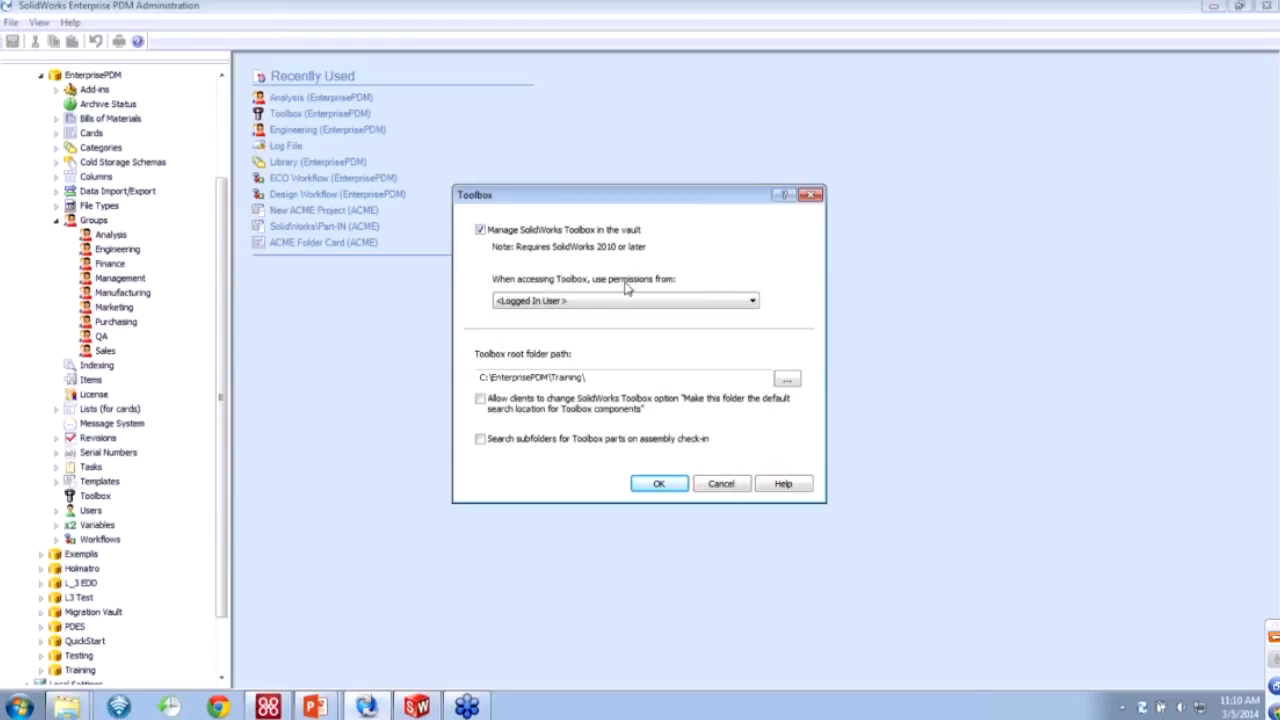
pyautogui.click(596, 300)
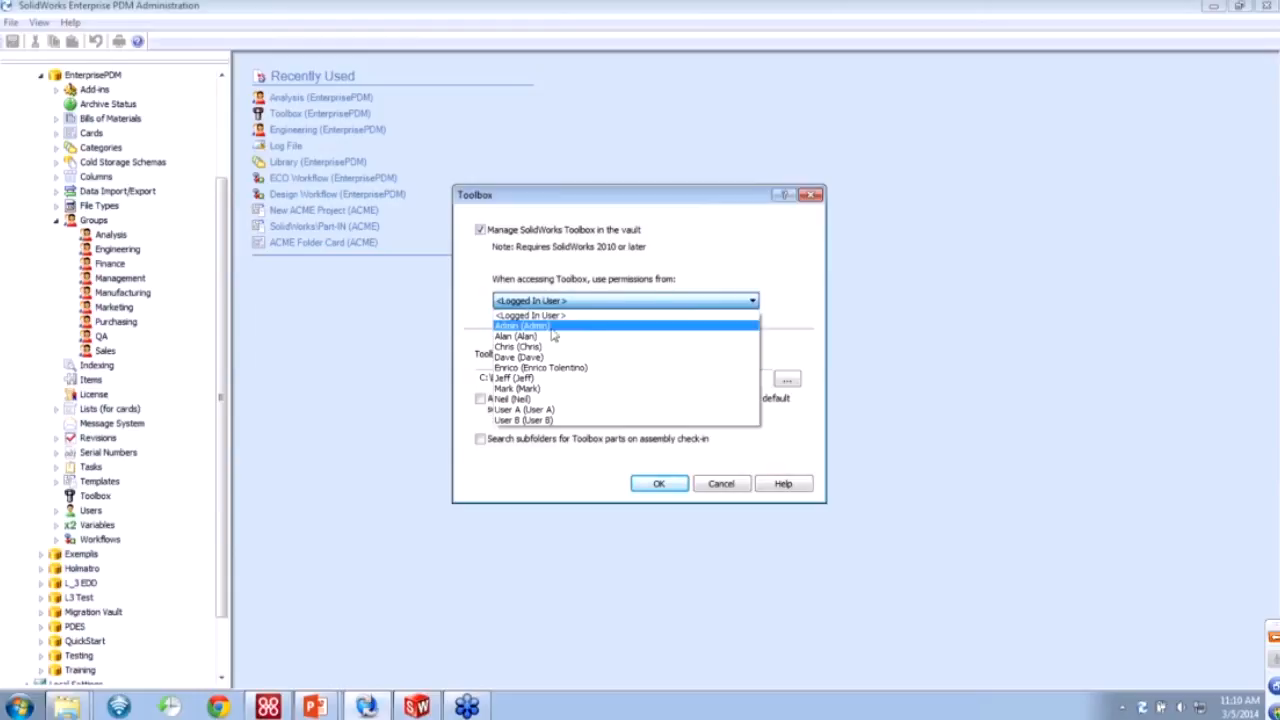
pyautogui.click(486, 322)
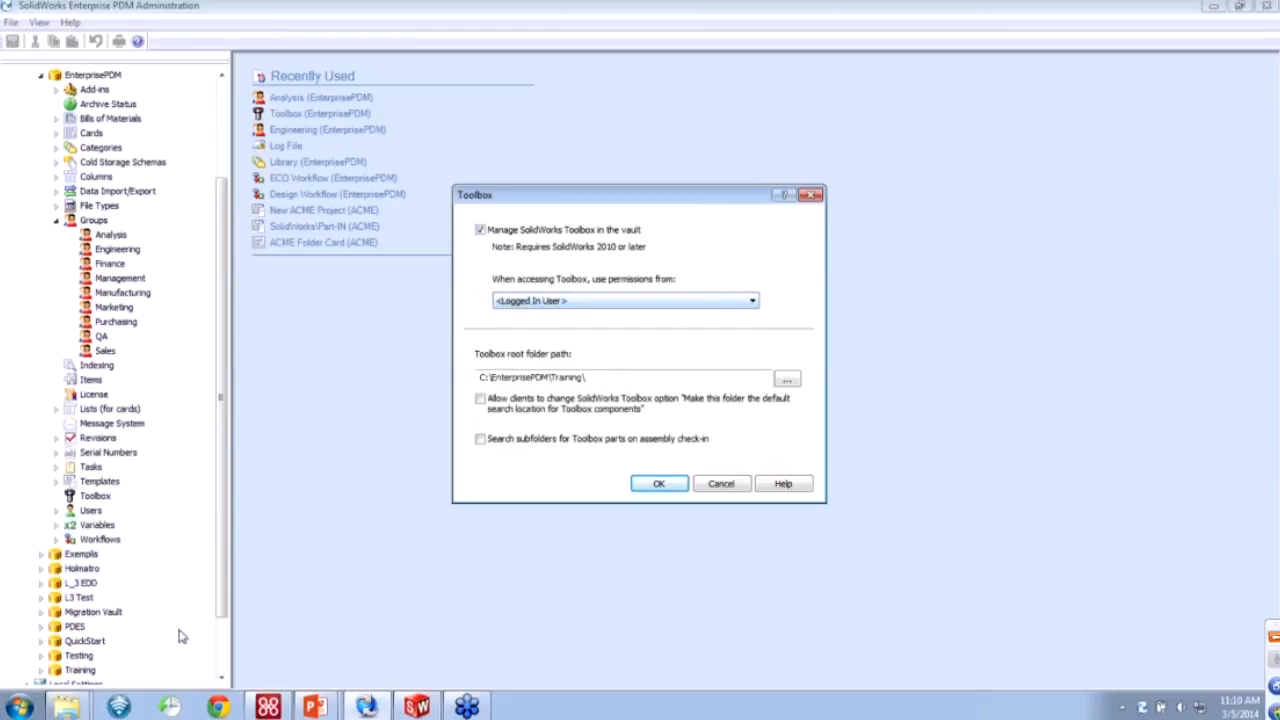
# Examine the contents of the SolidWorks Data folder in the vault's Library folder and return to the Toolbox settings.
pyautogui.click(66, 706)
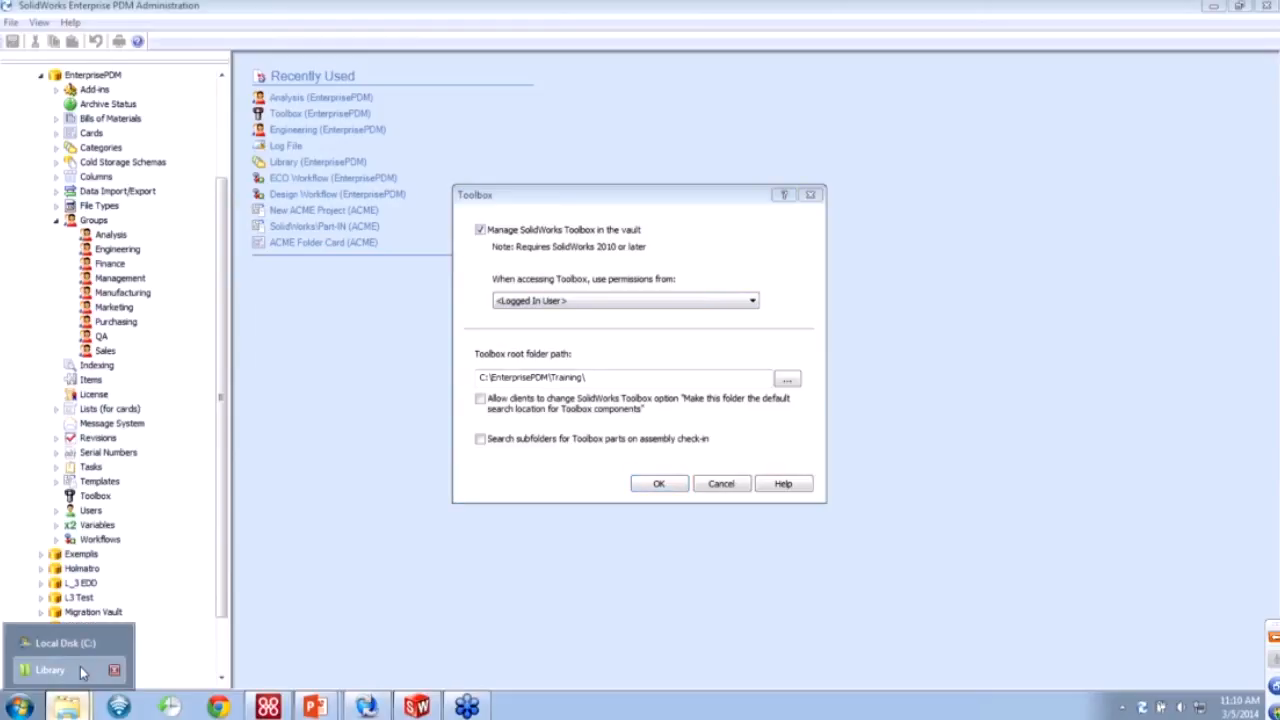
pyautogui.click(82, 672)
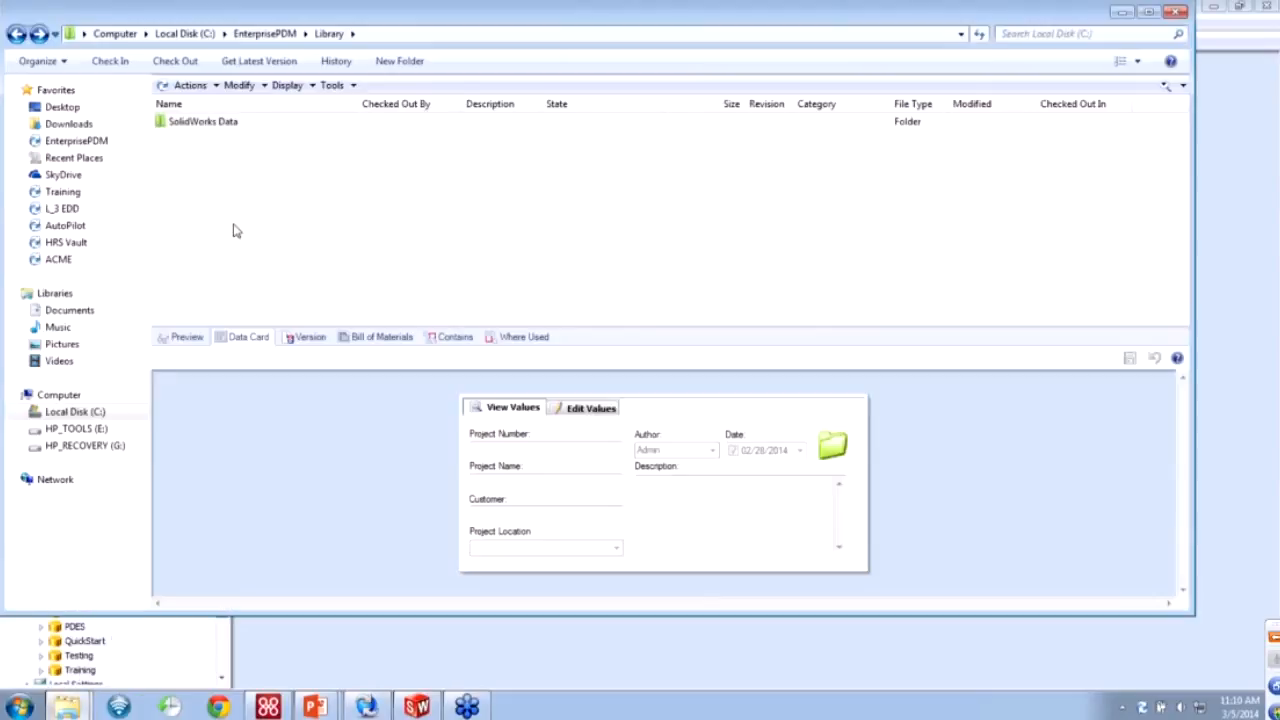
pyautogui.doubleClick(200, 124)
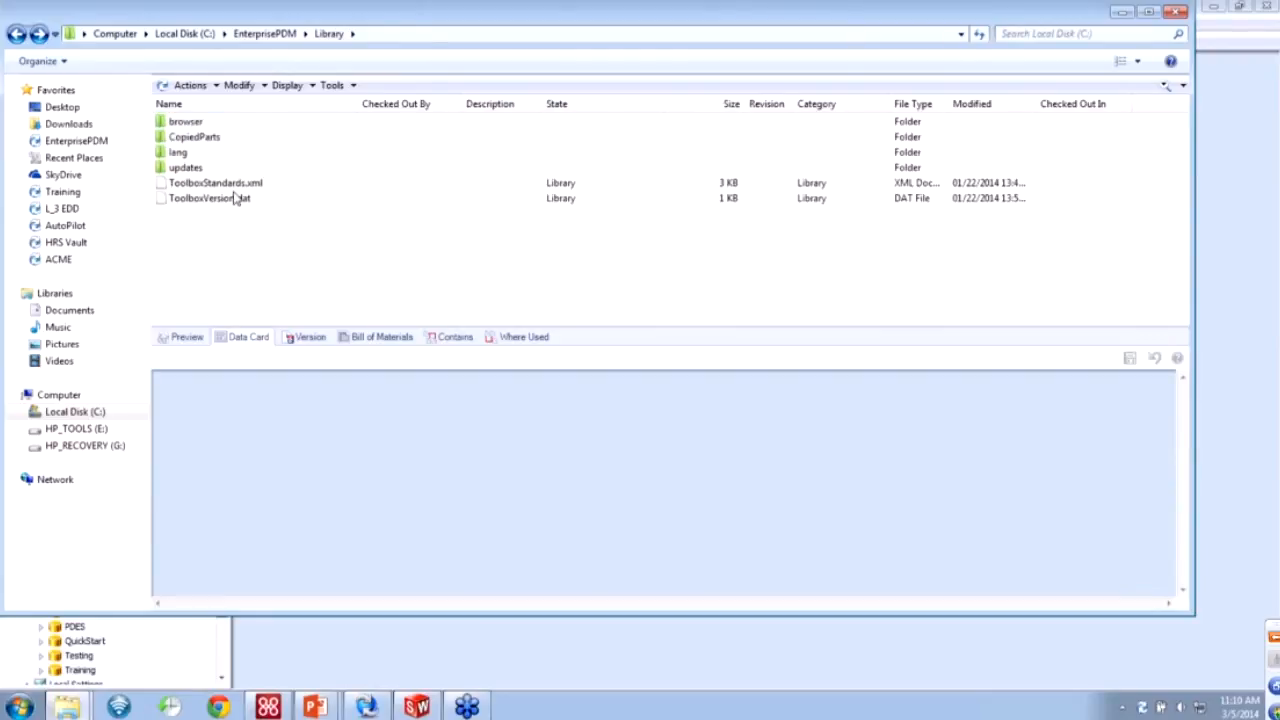
pyautogui.press('BackSpace')
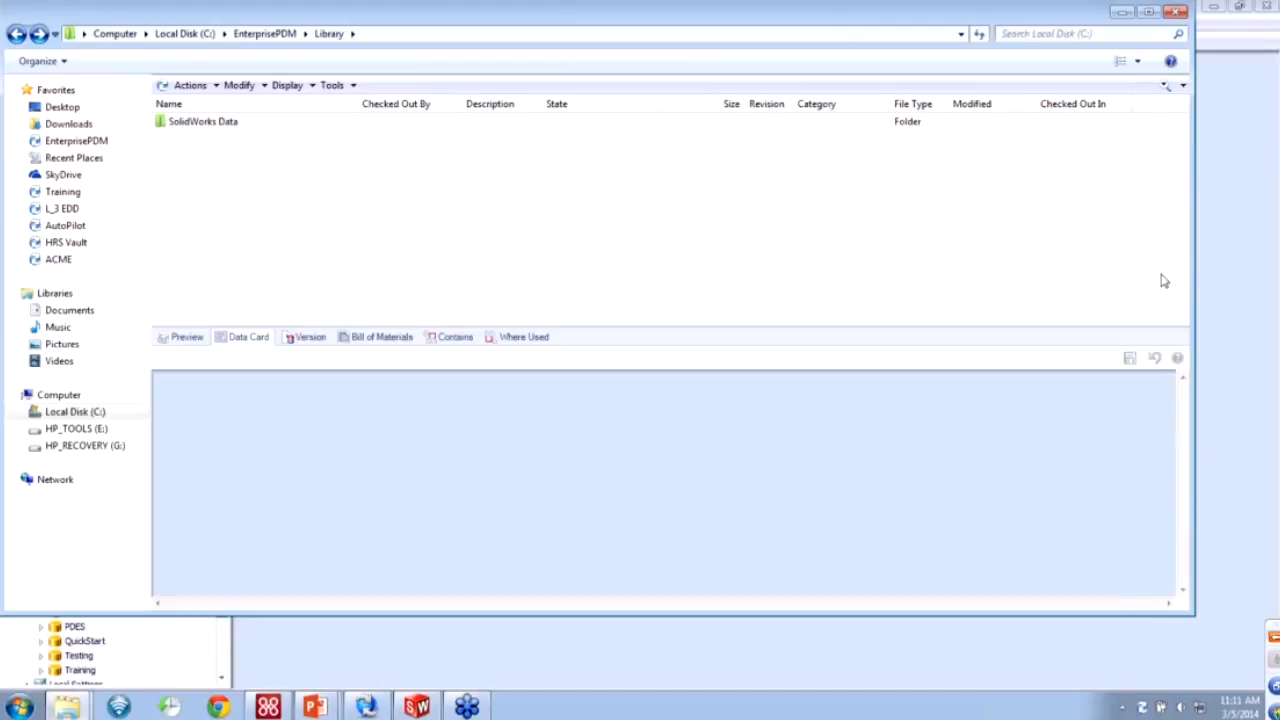
pyautogui.click(1205, 277)
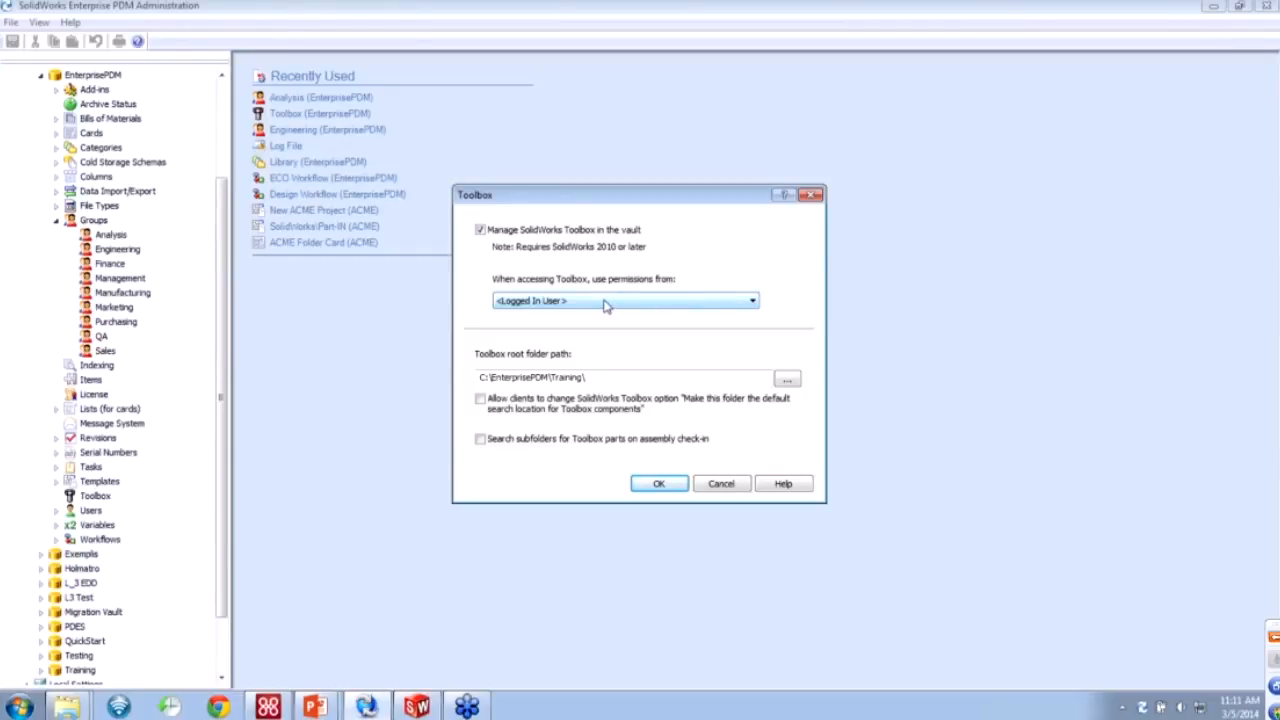
# Set Toolbox access to use the permissions of the Admin account, checking the vault's Library folder along the way.
pyautogui.click(604, 301)
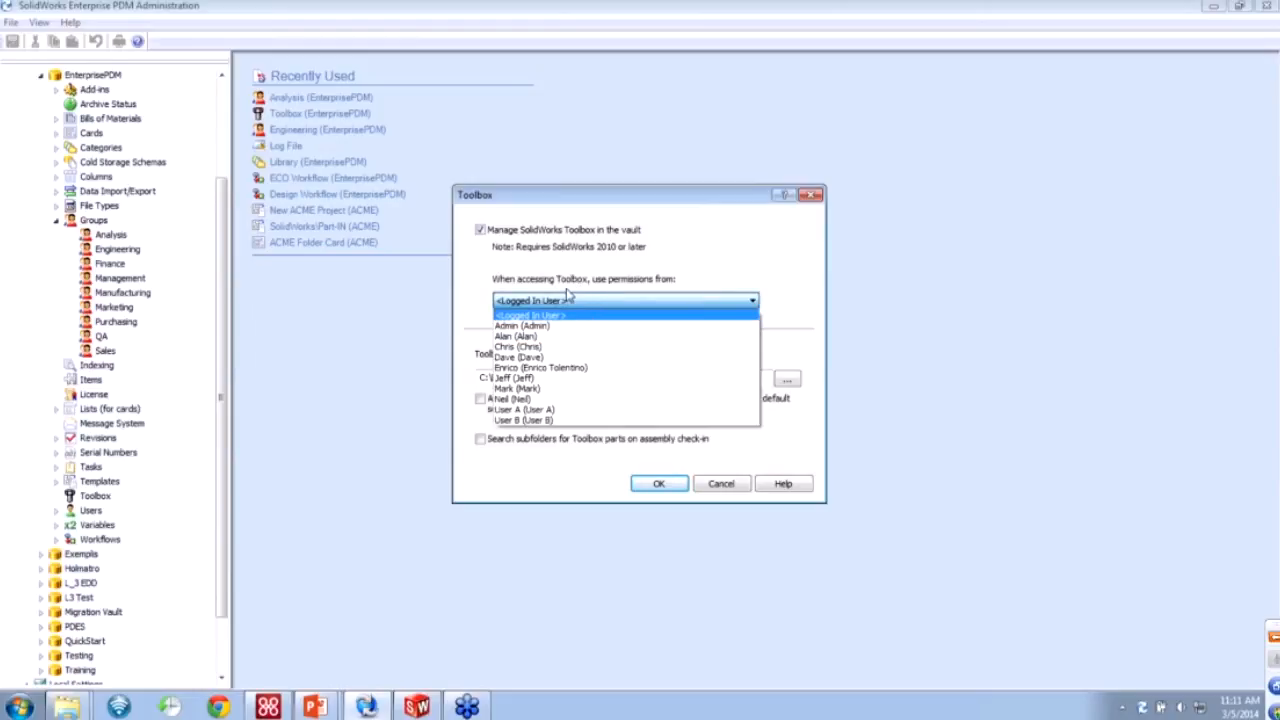
pyautogui.click(538, 326)
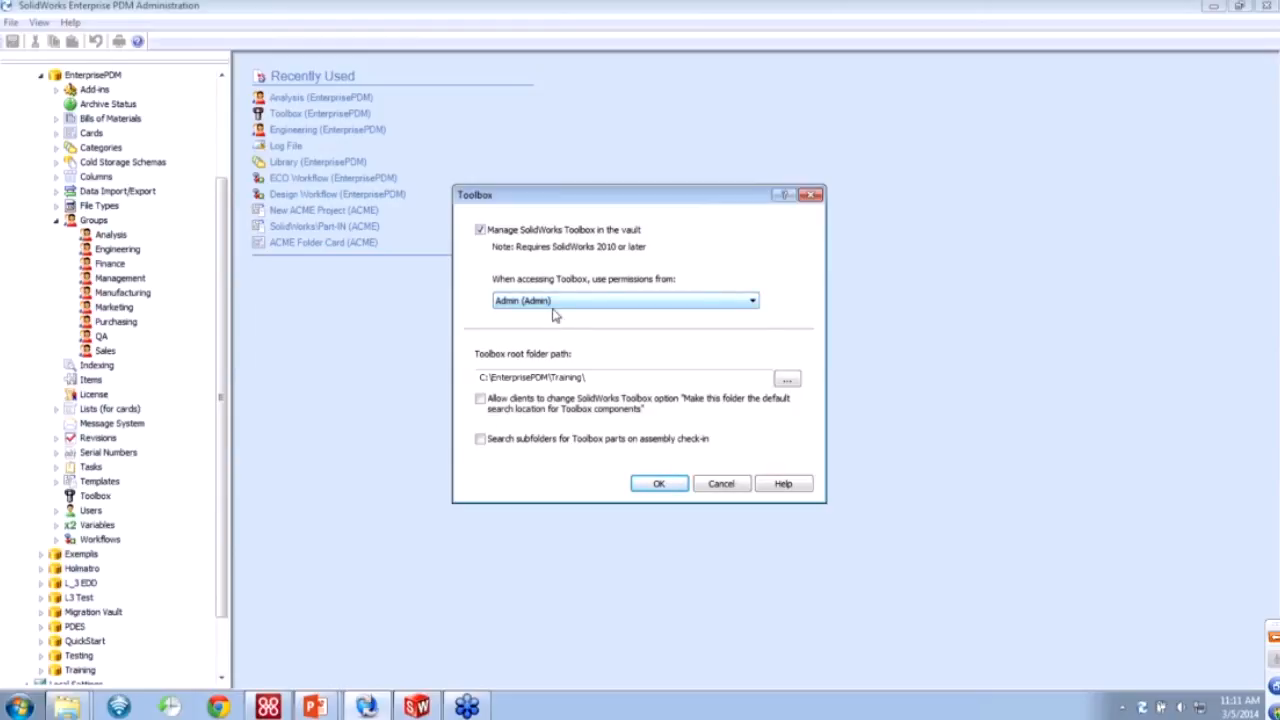
pyautogui.moveTo(66, 705)
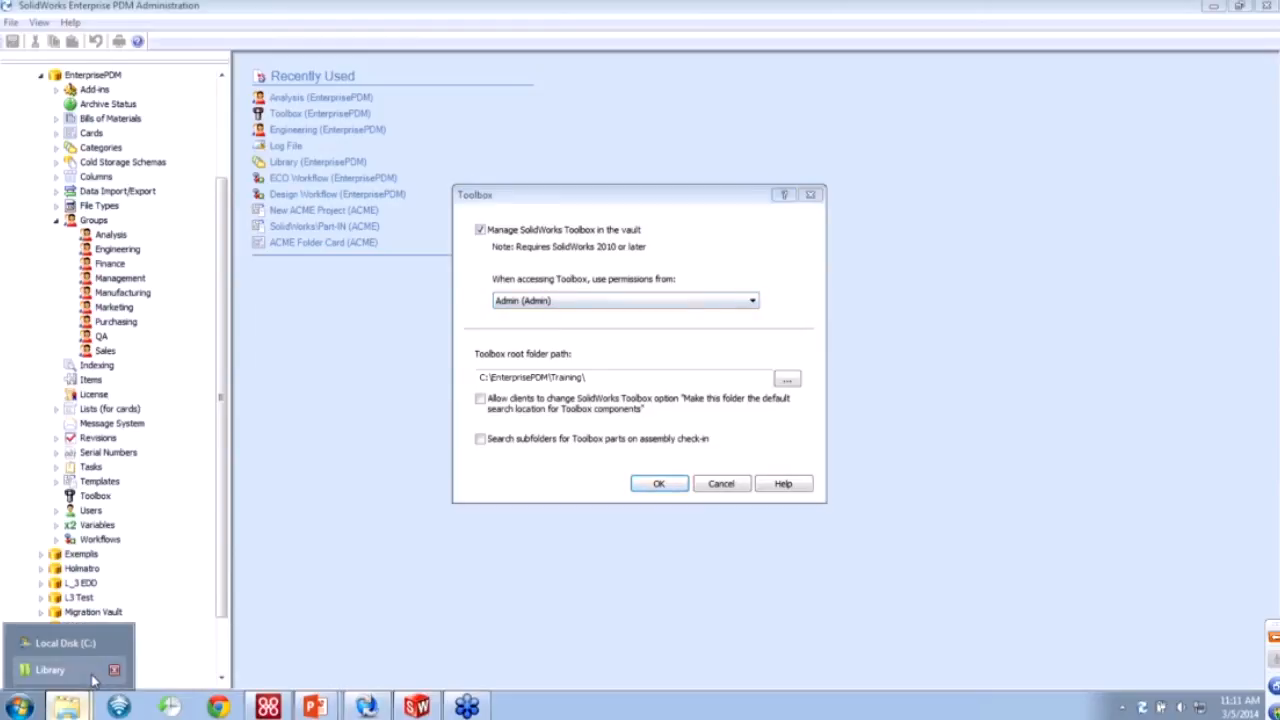
pyautogui.click(94, 679)
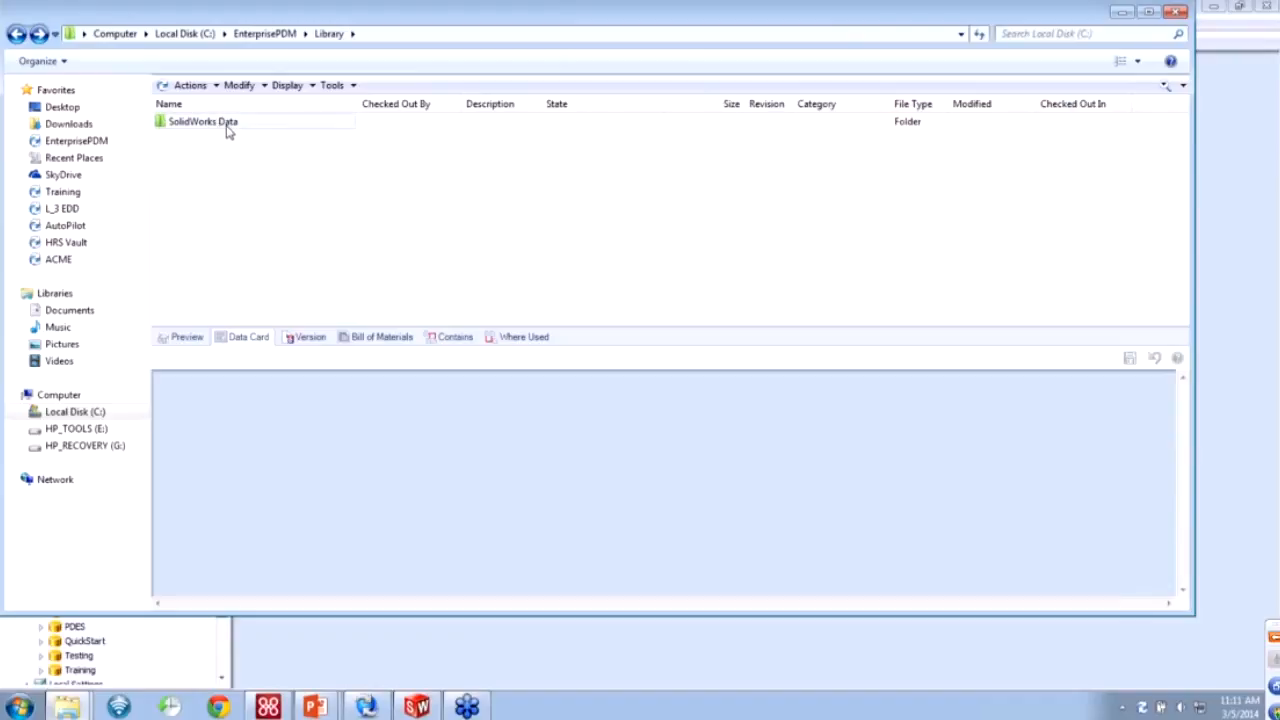
pyautogui.click(427, 636)
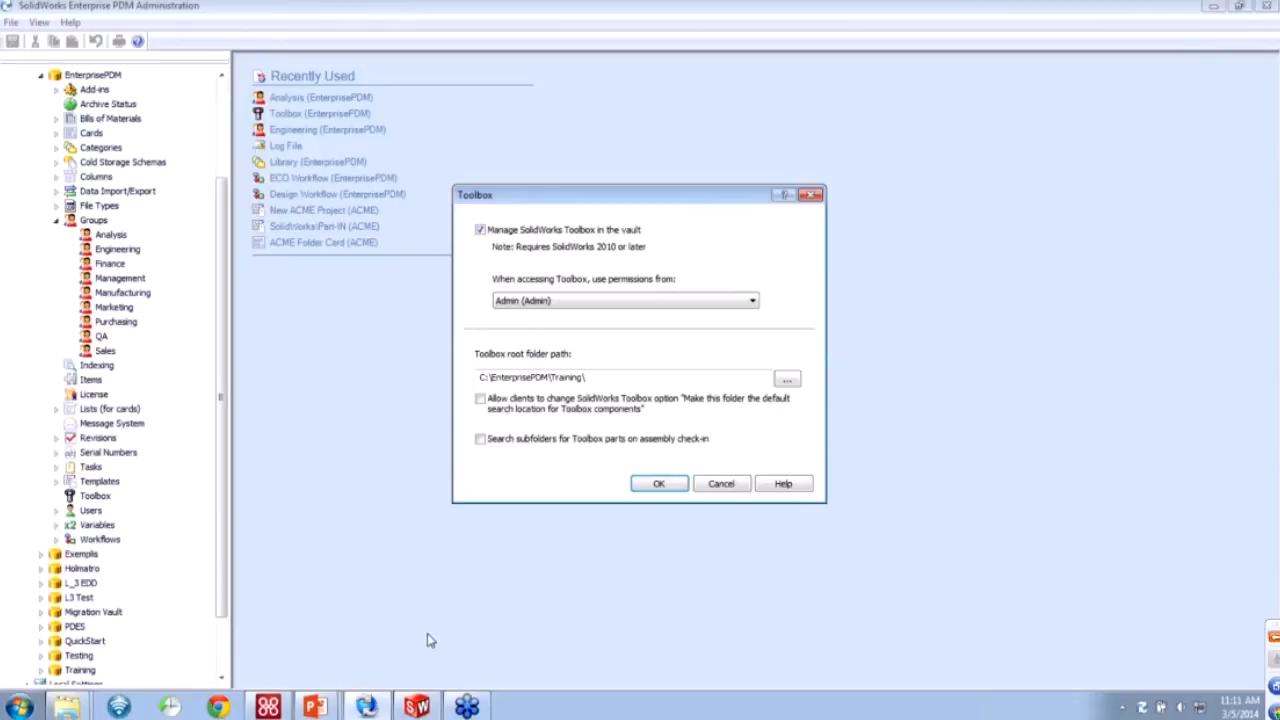
pyautogui.click(543, 309)
pyautogui.click(538, 331)
# Set the Toolbox root folder path to C:\EnterprisePDM\Library\SolidWorks Data and save the vault's Toolbox settings.
pyautogui.click(788, 380)
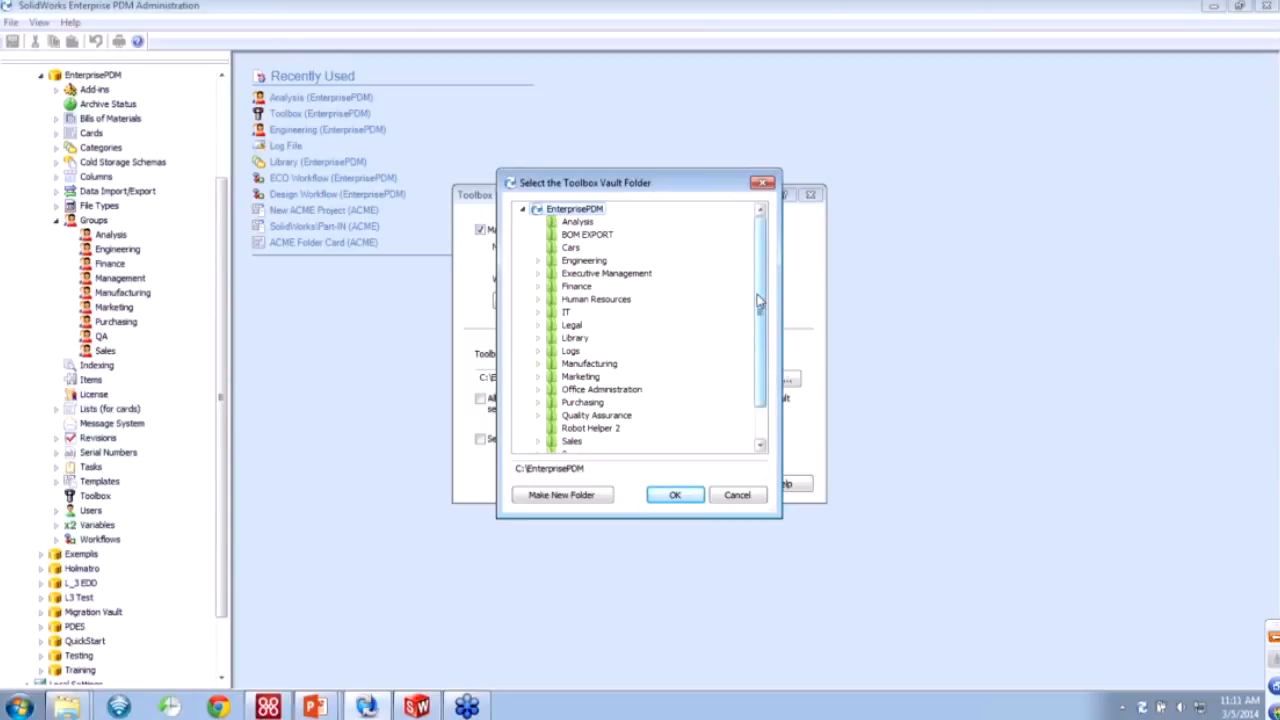
pyautogui.moveTo(766, 300); pyautogui.dragTo(758, 320)
pyautogui.click(539, 313)
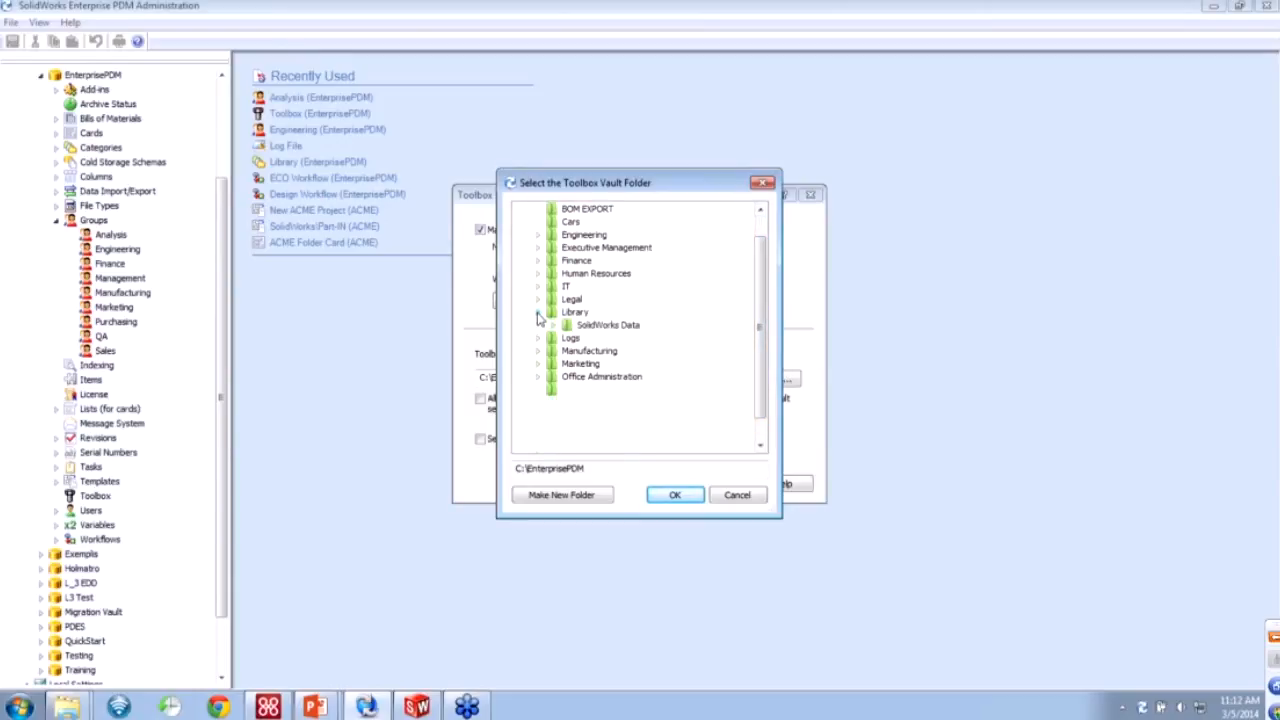
pyautogui.click(610, 329)
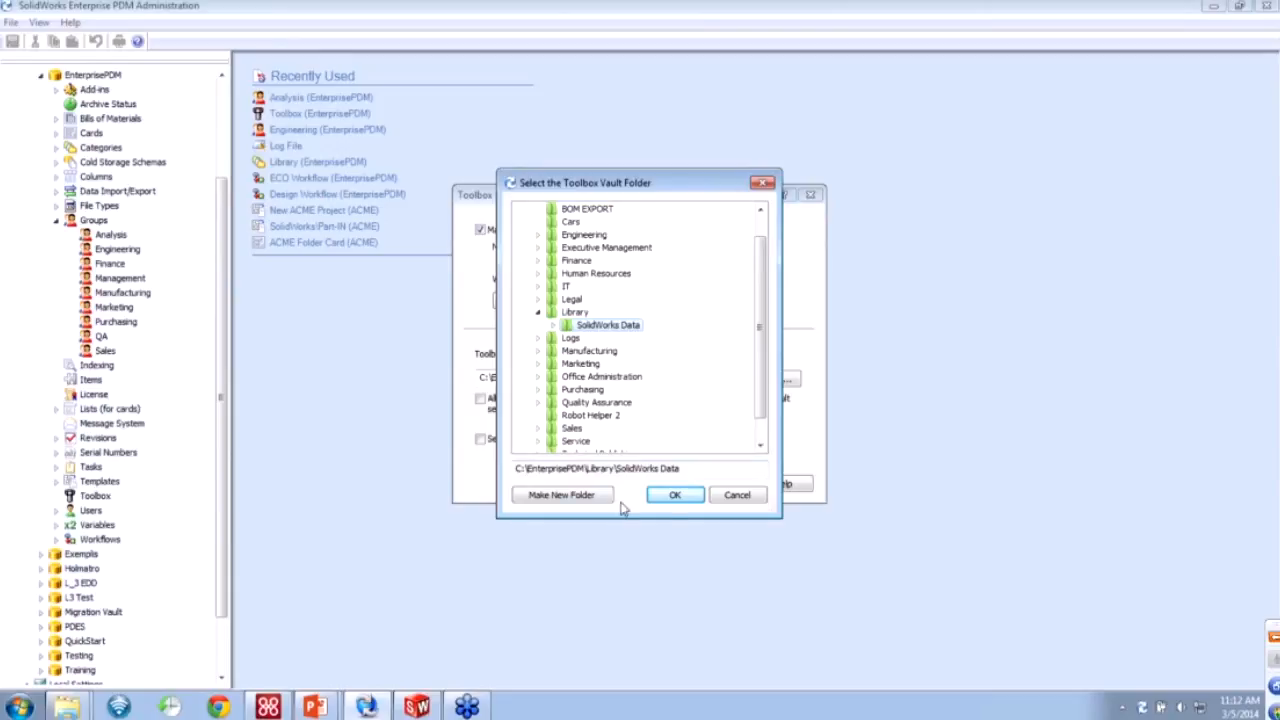
pyautogui.click(674, 495)
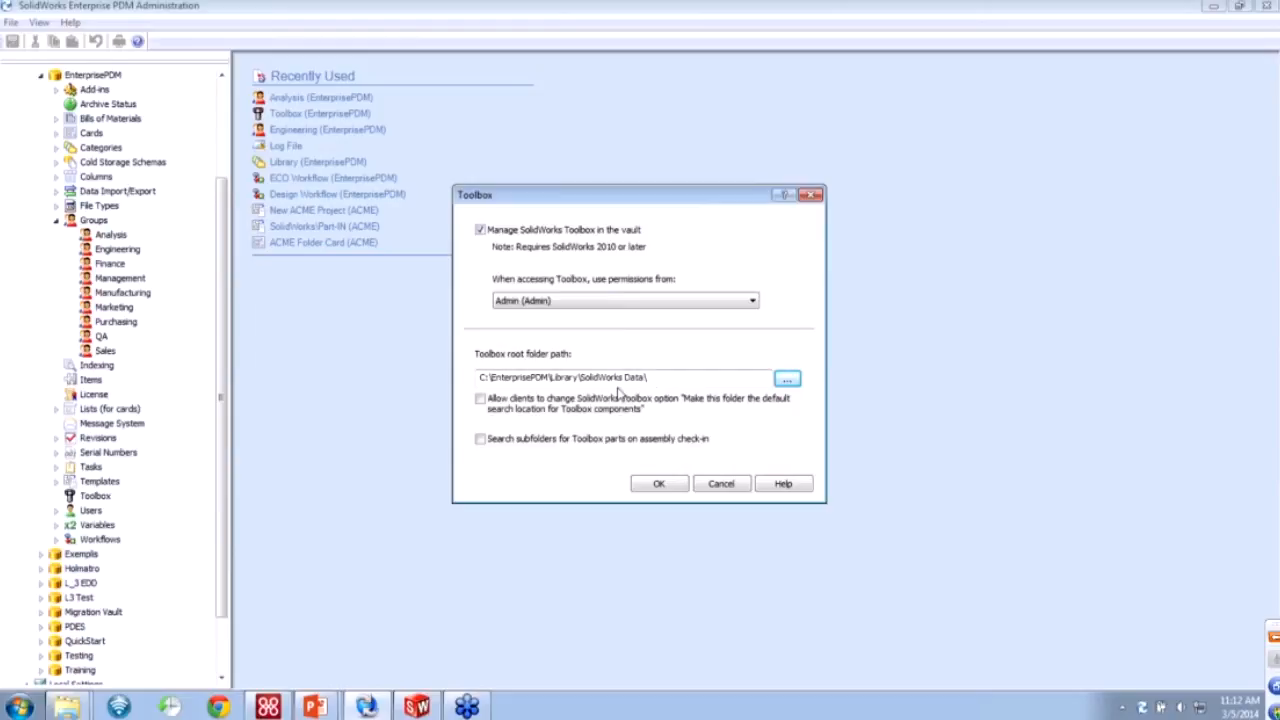
pyautogui.moveTo(660, 380); pyautogui.dragTo(572, 377)
pyautogui.click(599, 439)
pyautogui.click(667, 492)
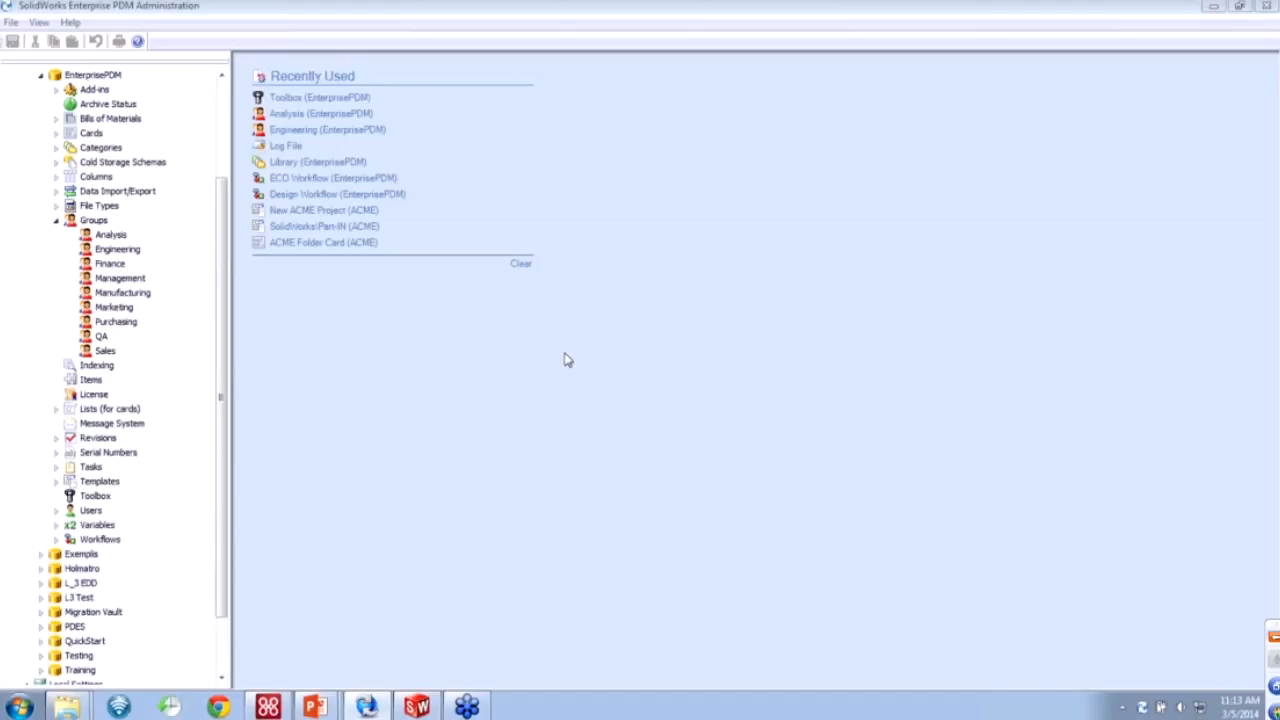
# Switch to SolidWorks and open the Hole Wizard/Toolbox system options to examine the Toolbox folder path.
pyautogui.click(417, 707)
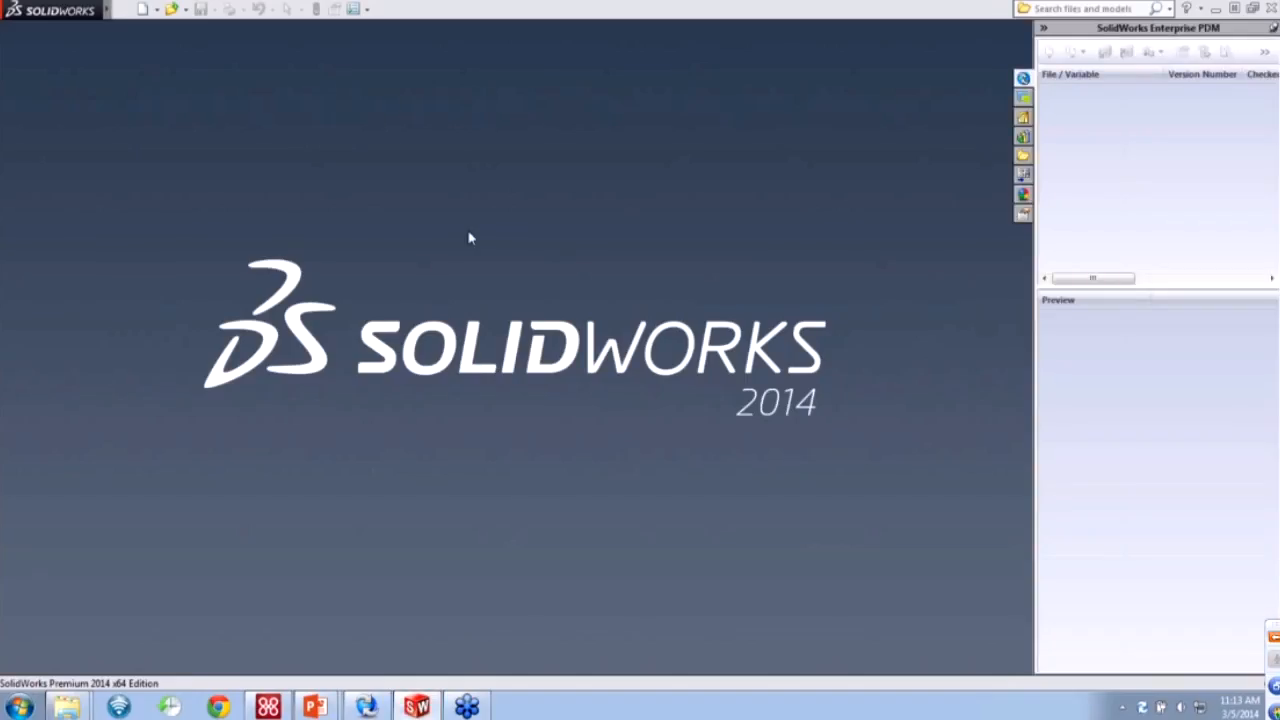
pyautogui.click(353, 9)
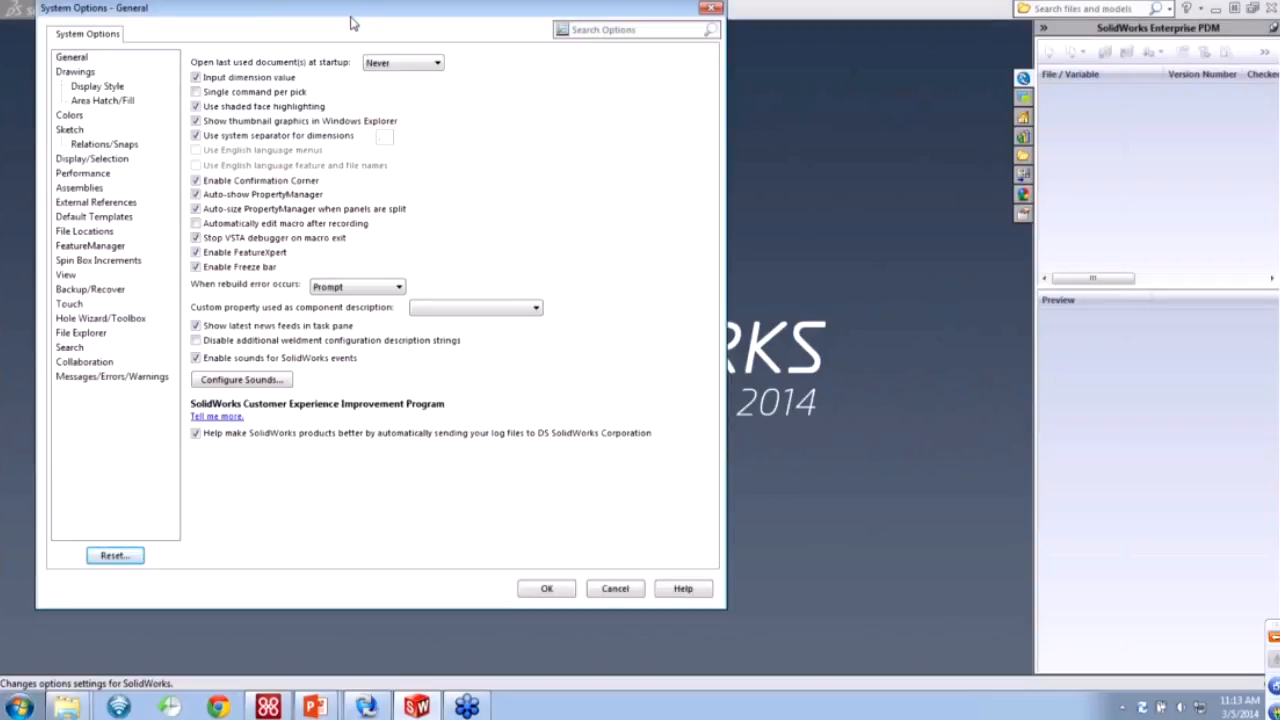
pyautogui.click(101, 320)
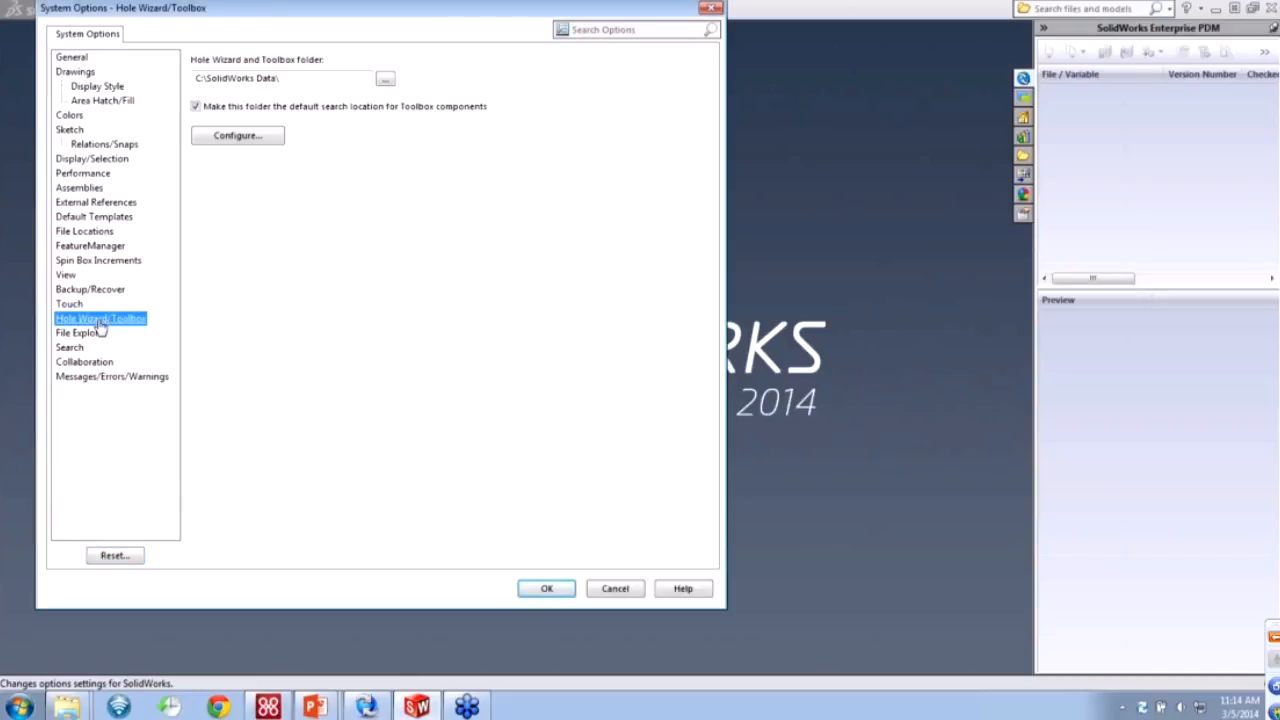
pyautogui.moveTo(292, 78); pyautogui.dragTo(200, 77)
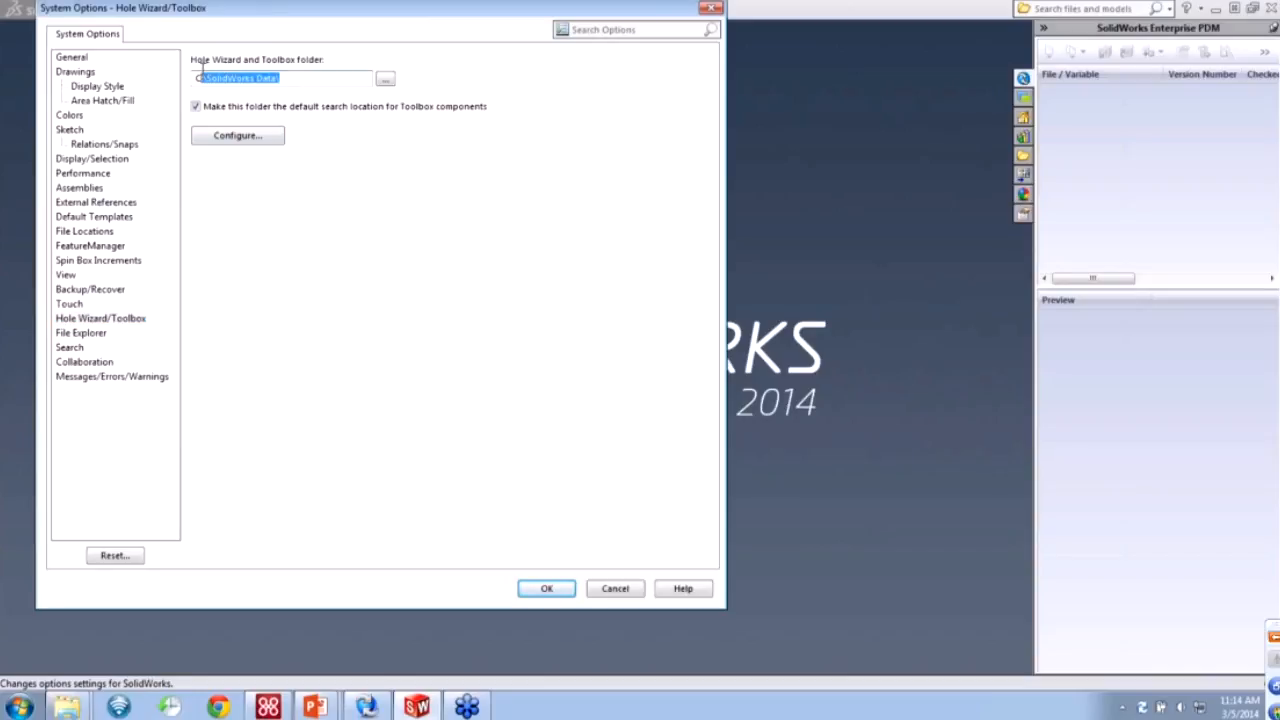
pyautogui.click(295, 85)
# Set the Hole Wizard and Toolbox folder to C:\EnterprisePDM\Library\SolidWorks Data.
pyautogui.click(385, 79)
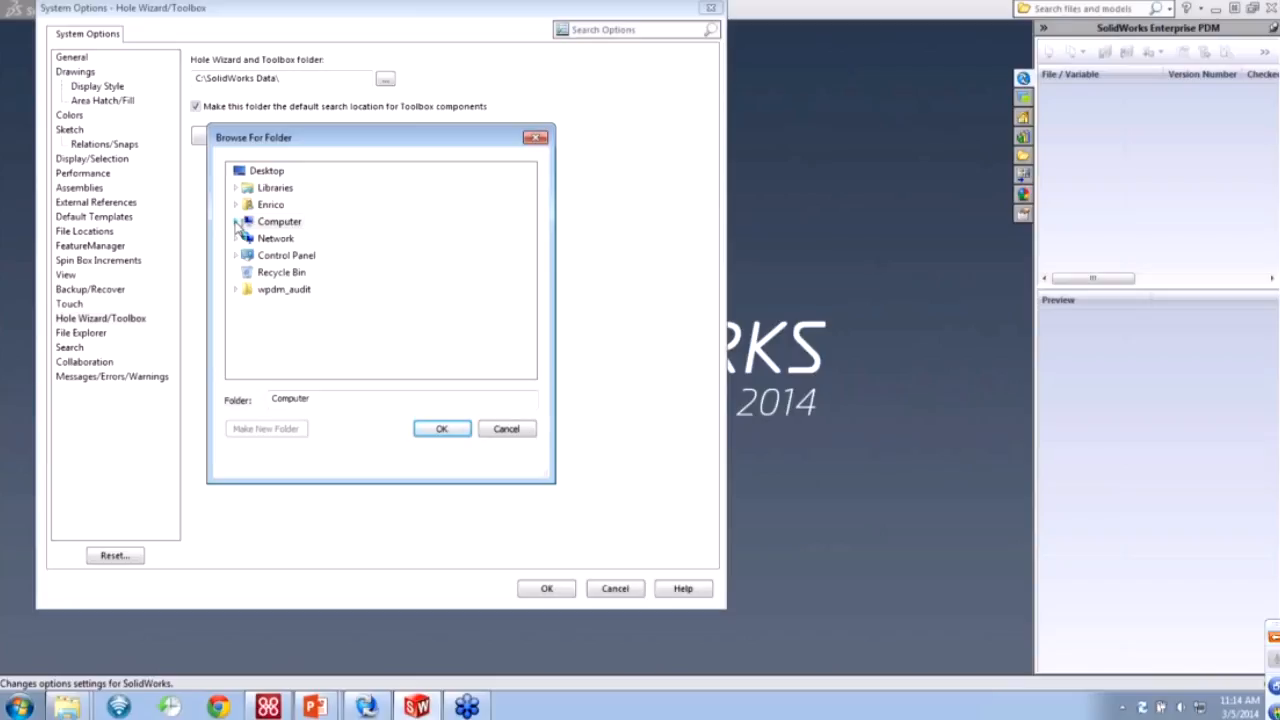
pyautogui.click(236, 222)
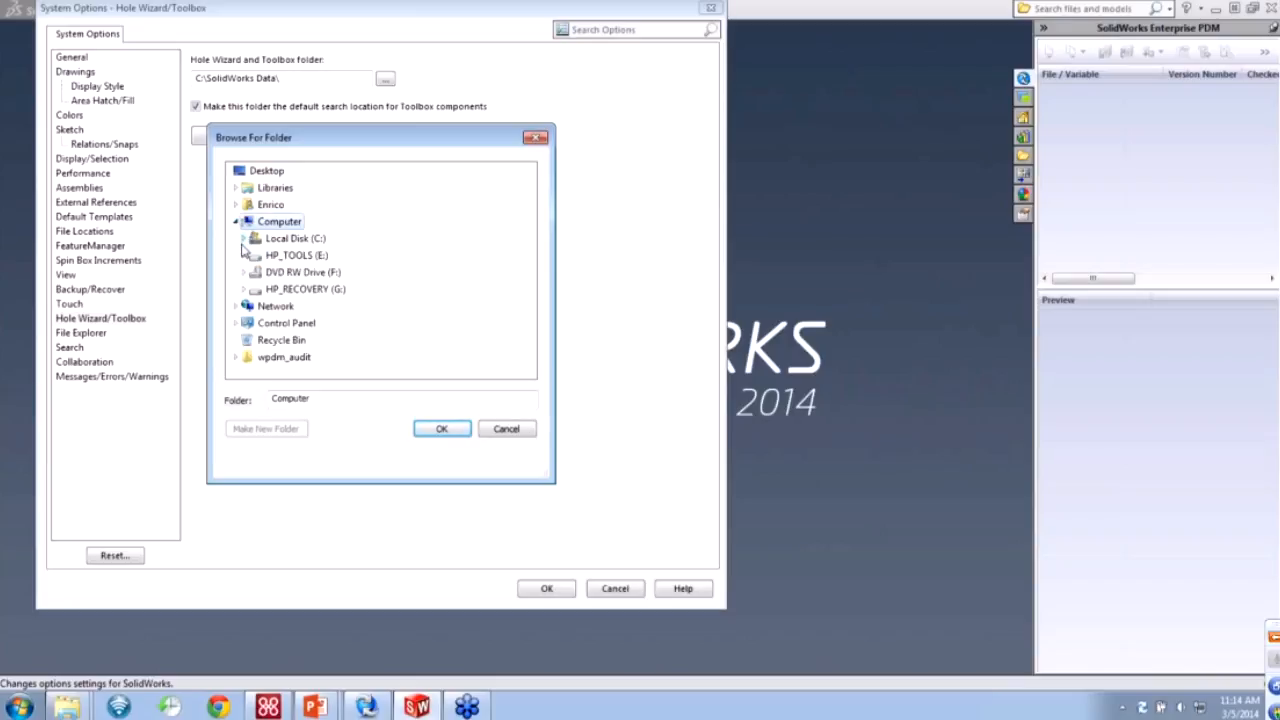
pyautogui.click(243, 238)
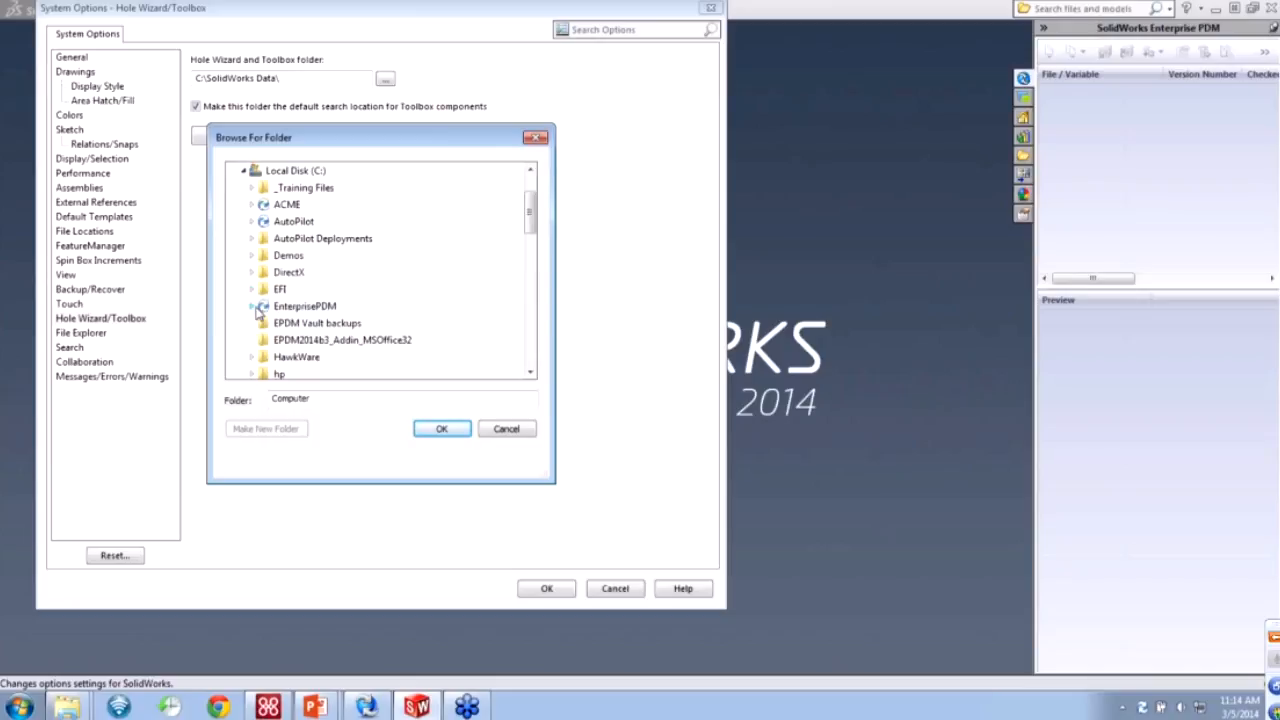
pyautogui.click(253, 308)
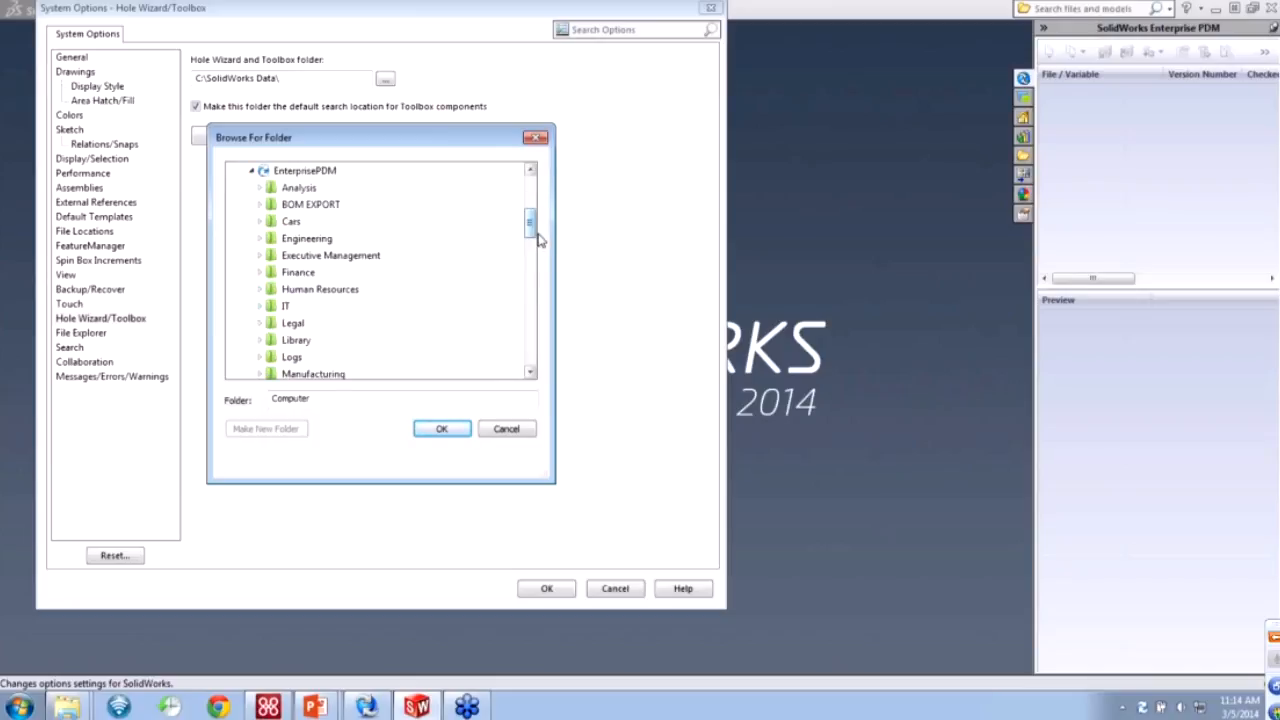
pyautogui.click(260, 340)
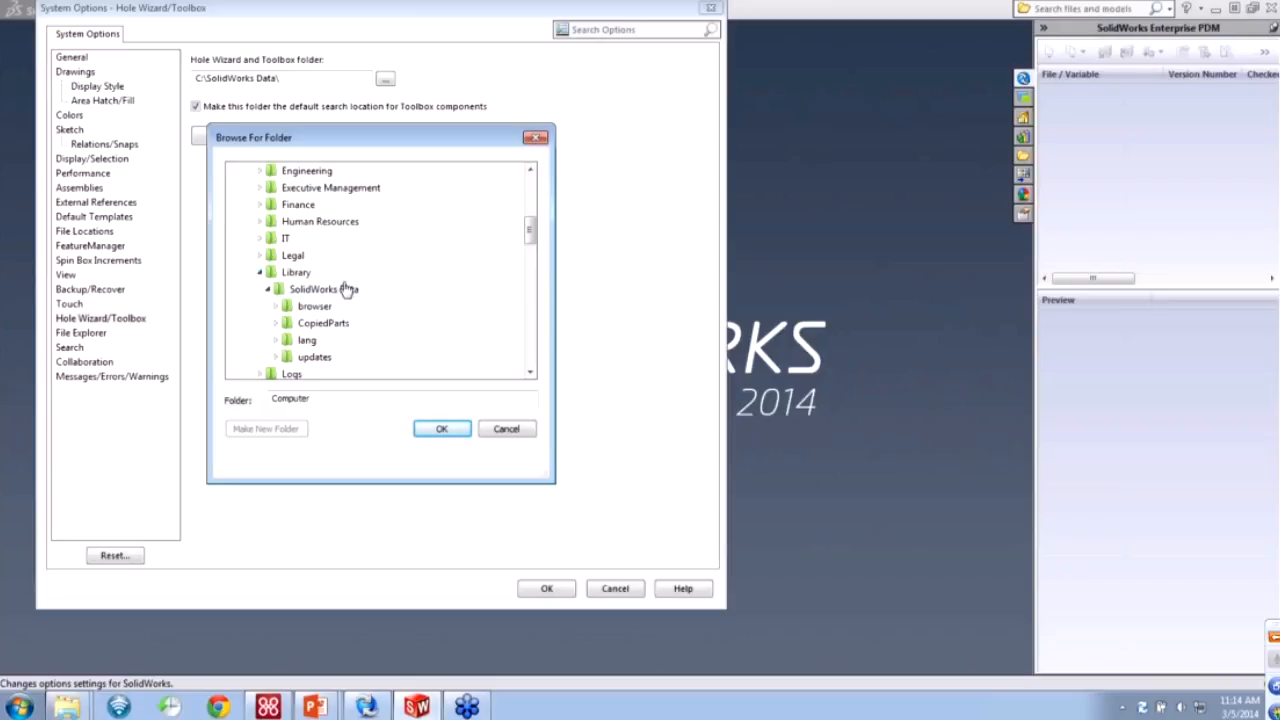
pyautogui.click(318, 294)
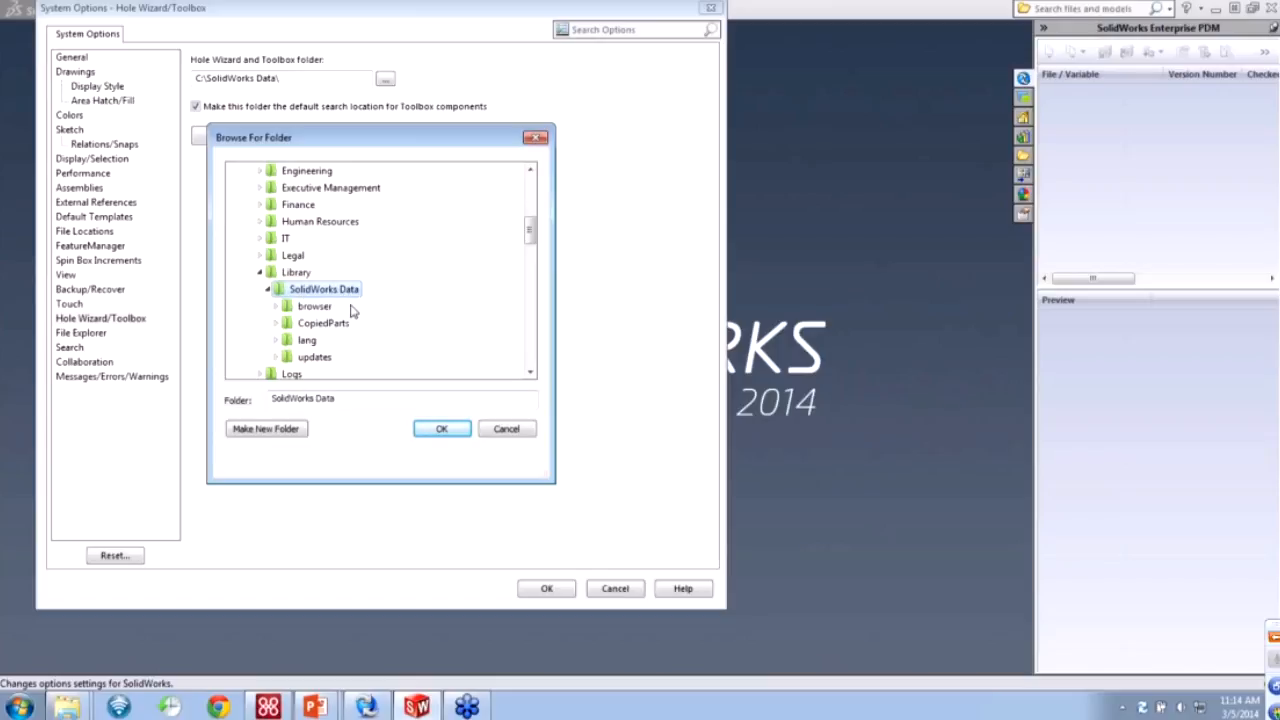
pyautogui.click(432, 433)
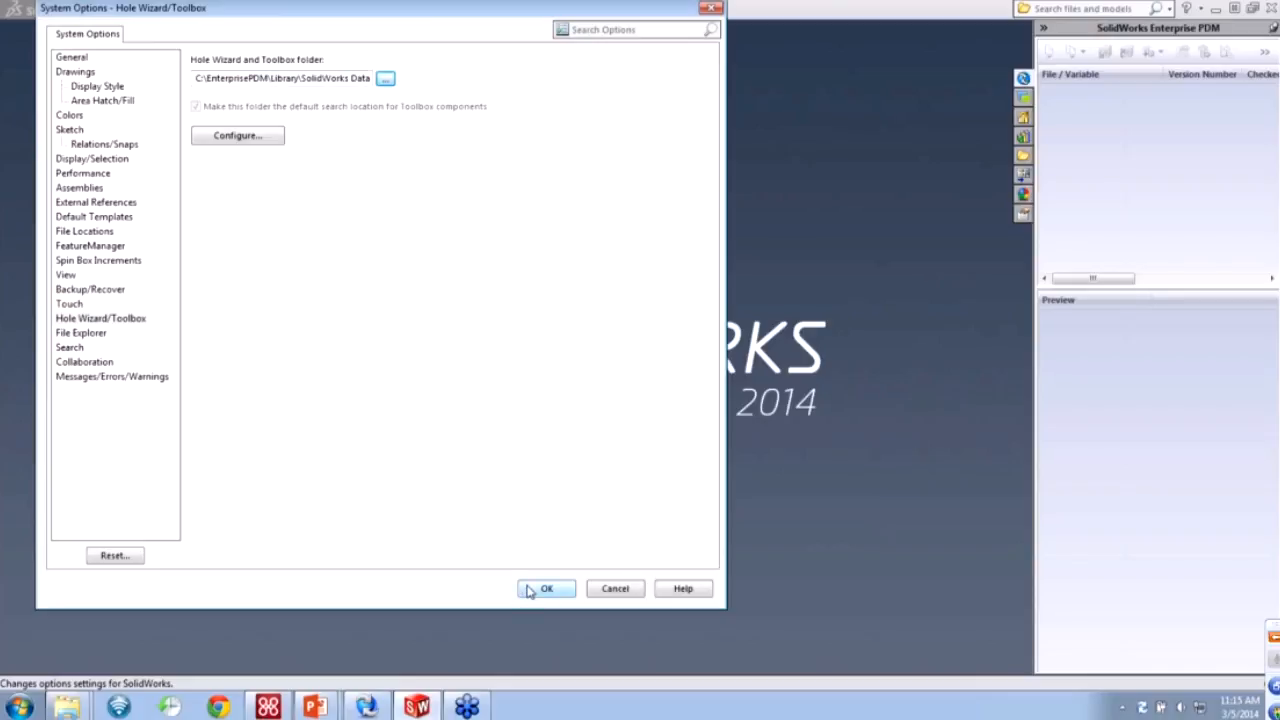
# Open the Toolbox configuration, letting Enterprise PDM check out the Toolbox database, and check the vault's Library folder.
pyautogui.click(266, 136)
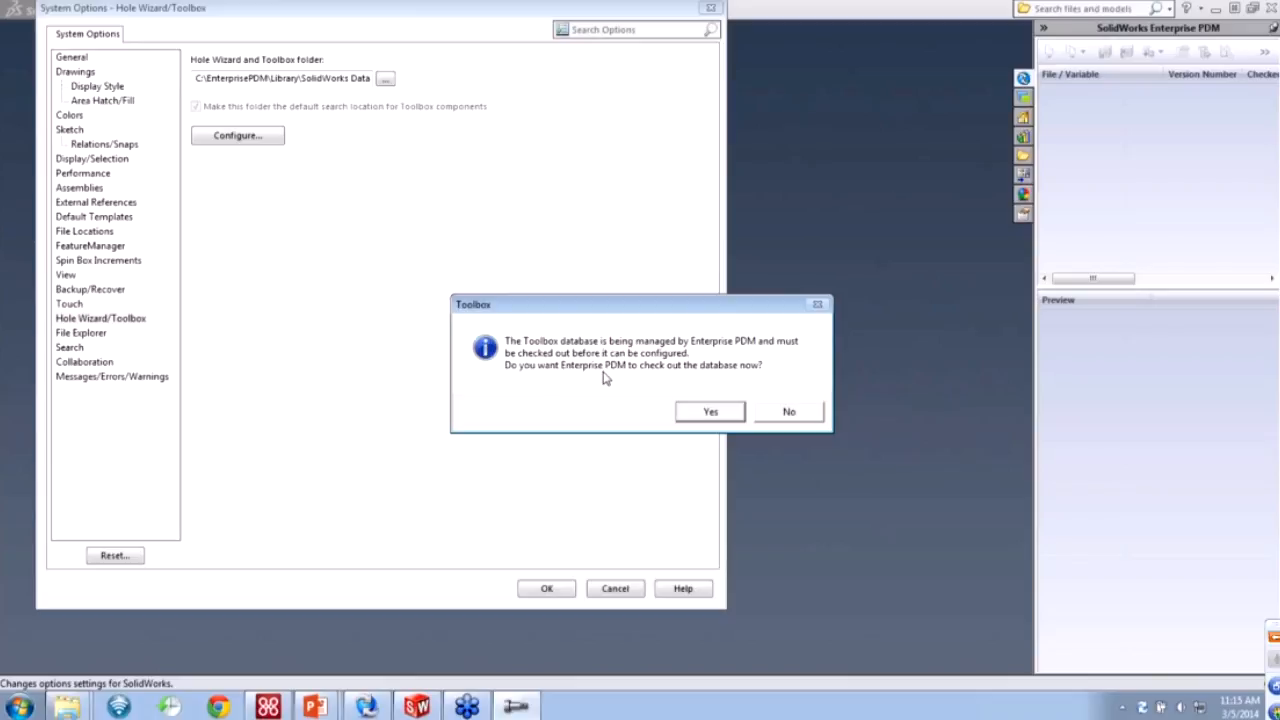
pyautogui.click(711, 414)
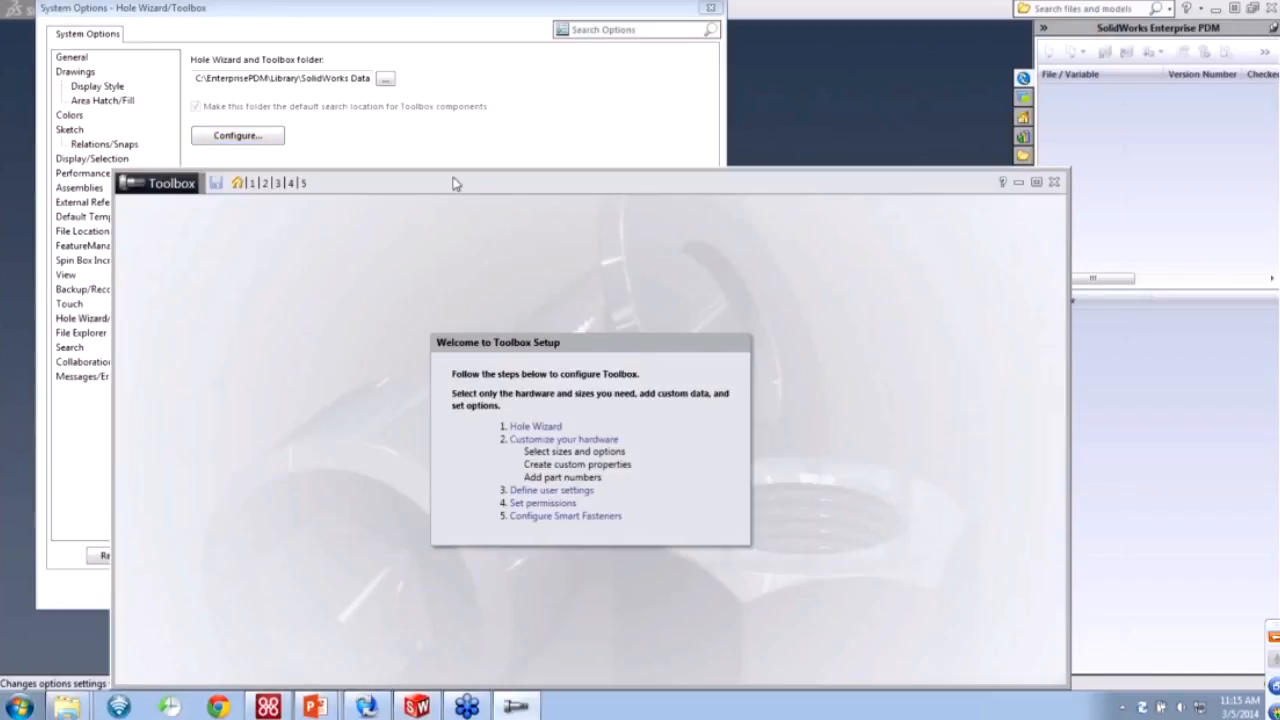
pyautogui.moveTo(453, 180); pyautogui.dragTo(451, 114)
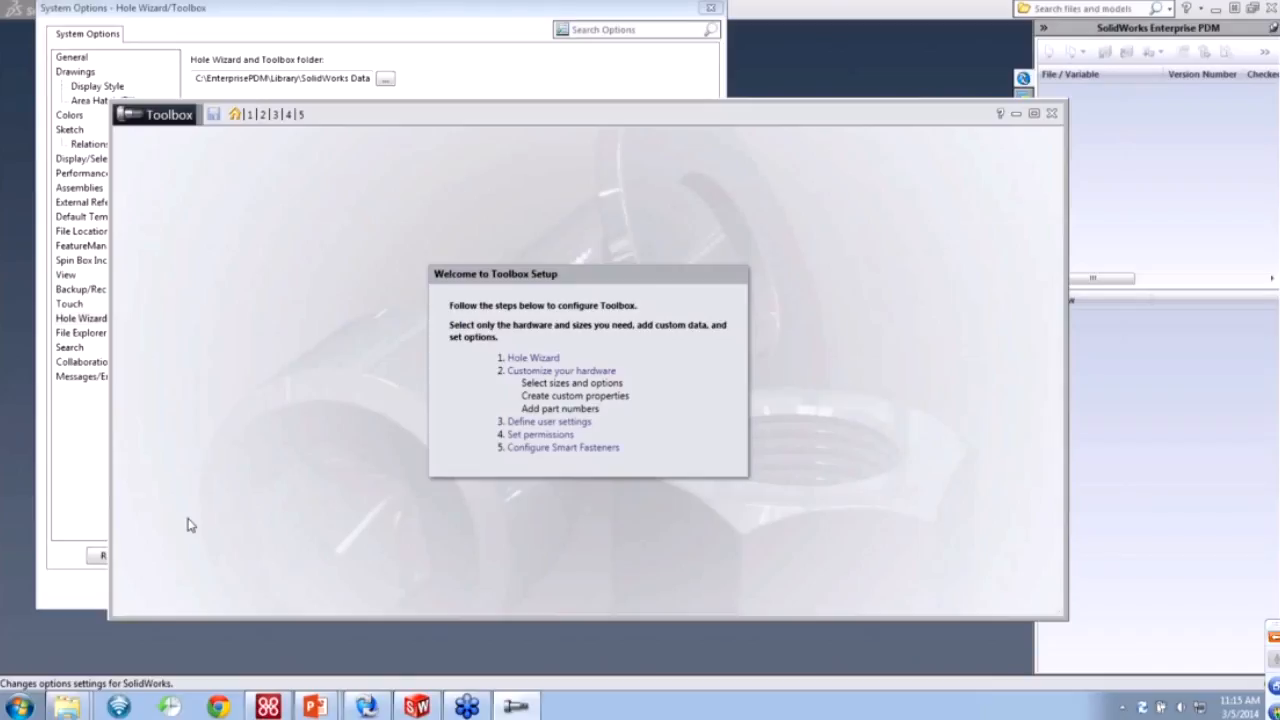
pyautogui.moveTo(68, 706)
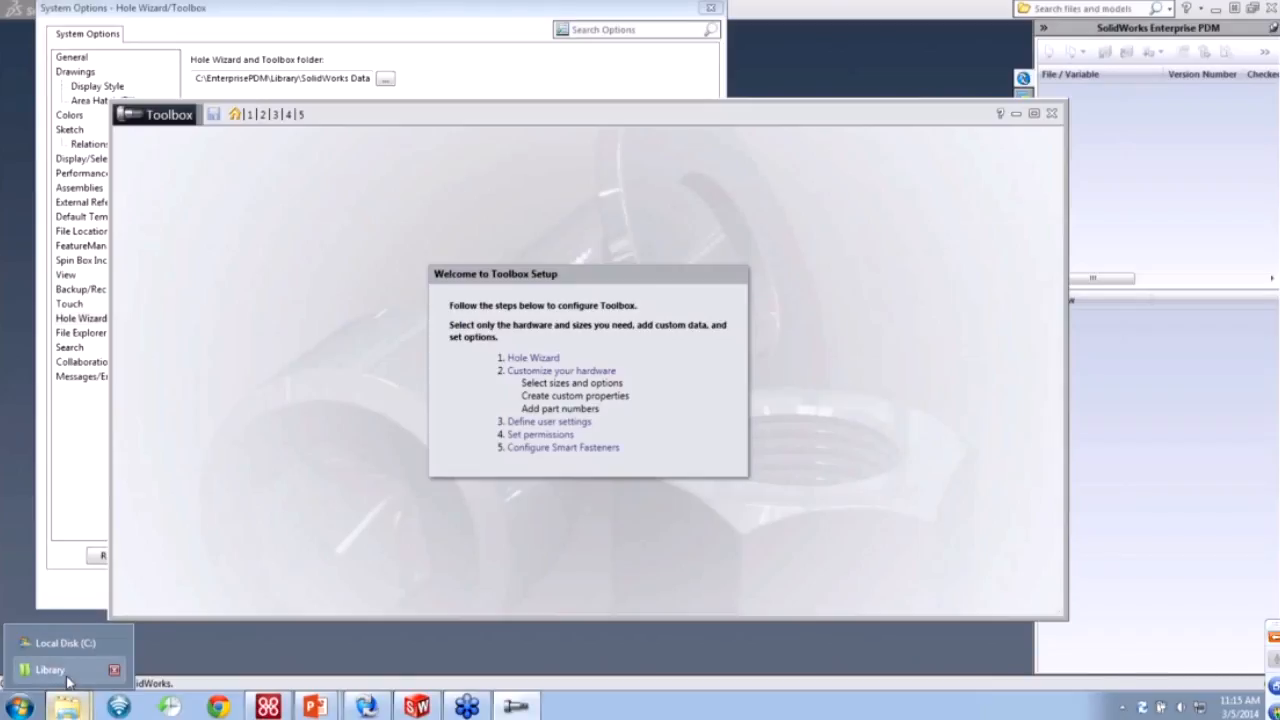
pyautogui.click(50, 670)
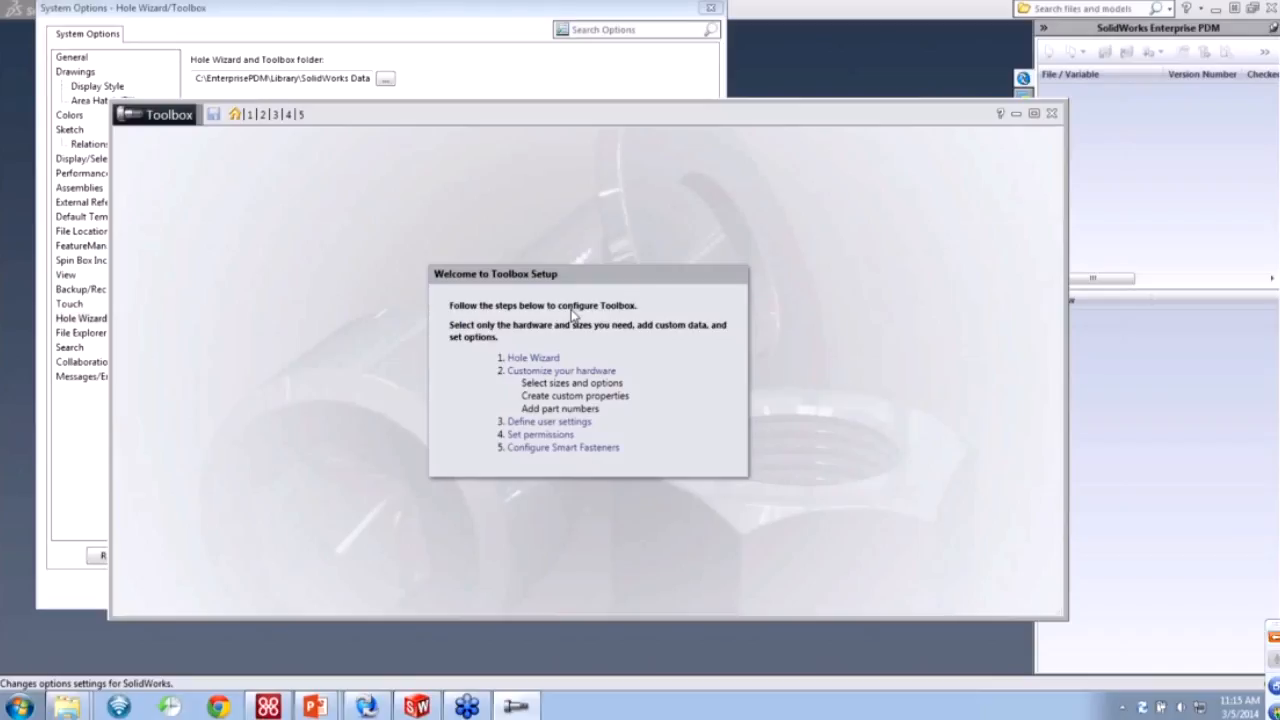
# Review the Toolbox setup pages for Hole Wizard, hardware customization, user settings, permissions and Smart Fasteners, including the fastener for non-Hole Wizard holes.
pyautogui.click(540, 359)
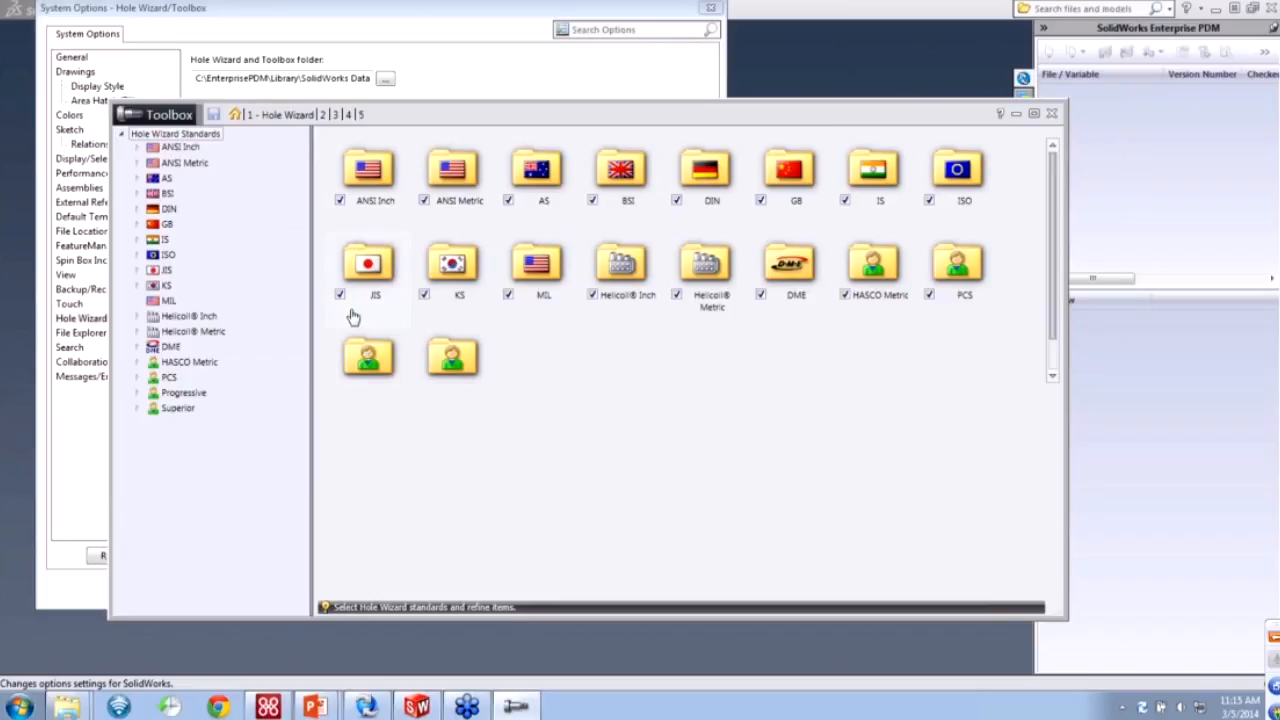
pyautogui.click(322, 116)
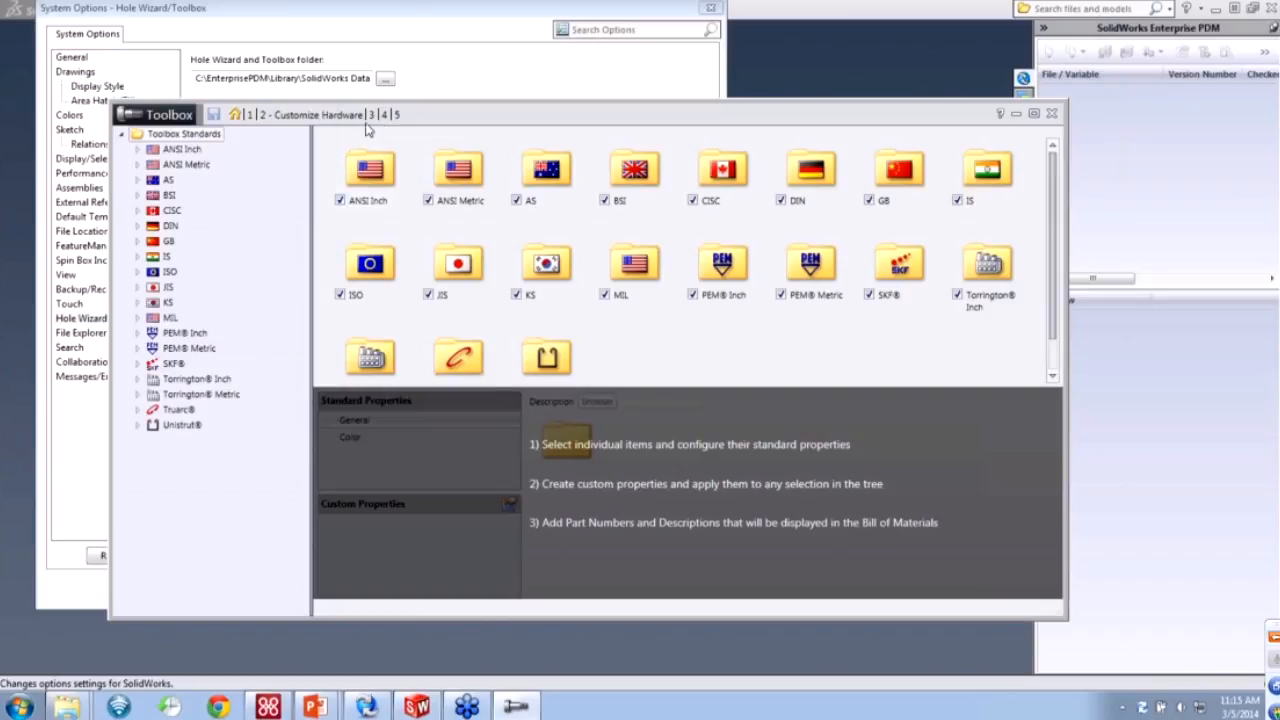
pyautogui.click(371, 115)
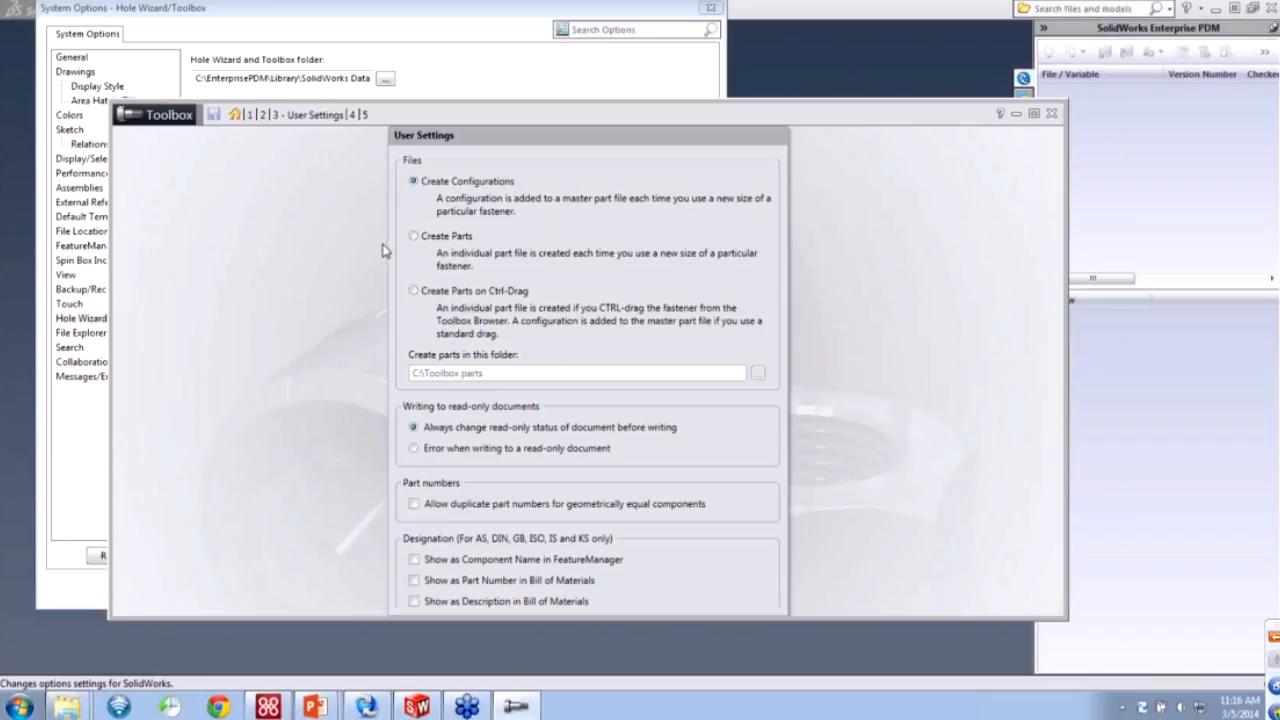
pyautogui.click(352, 115)
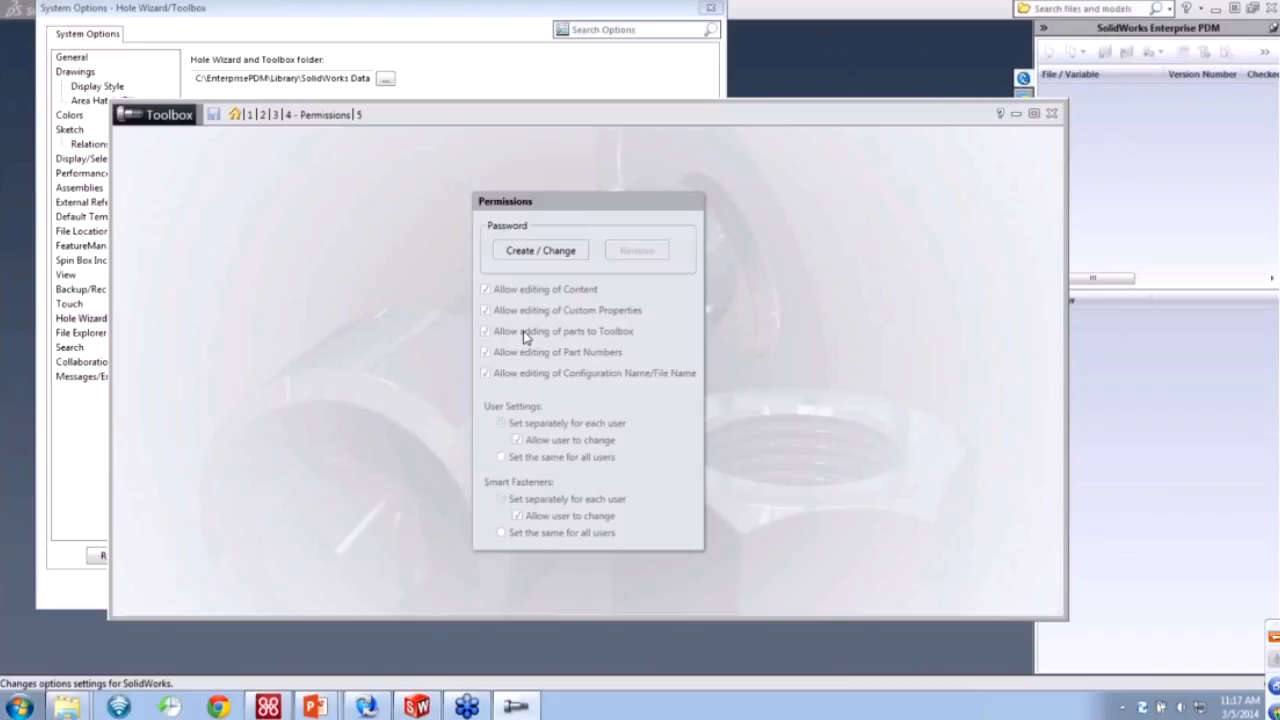
pyautogui.click(362, 116)
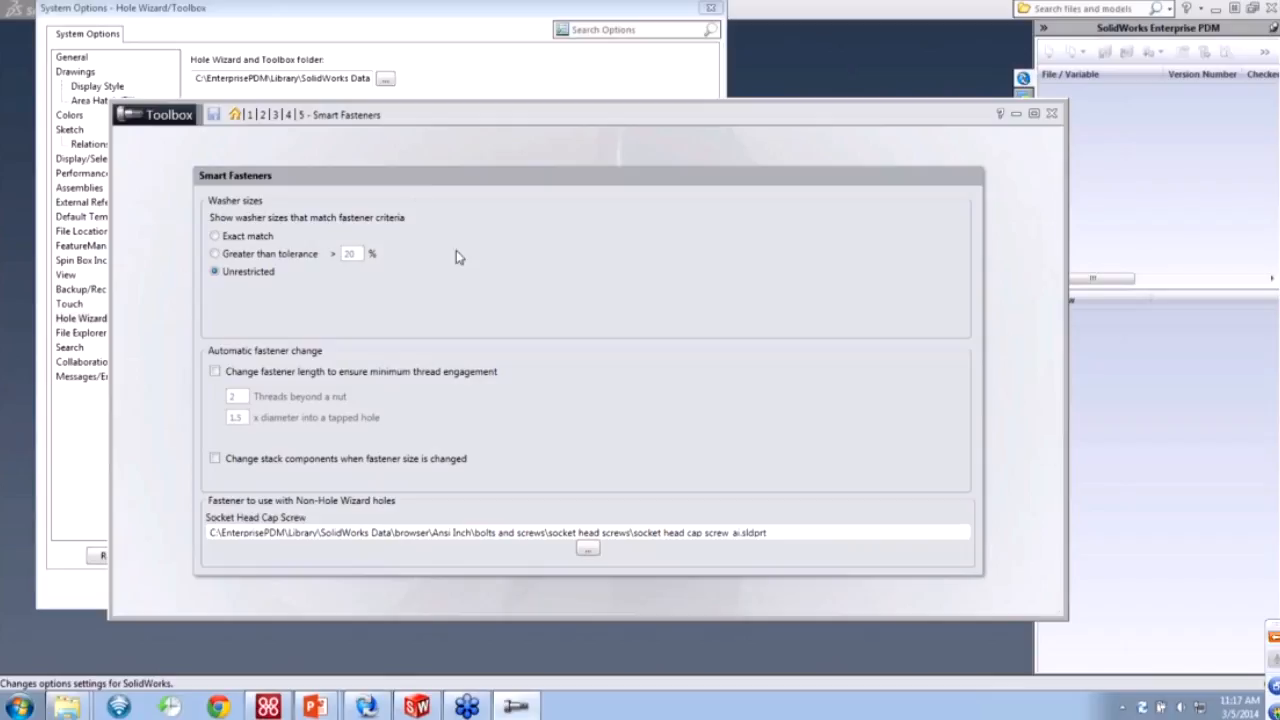
pyautogui.click(588, 553)
pyautogui.click(501, 191)
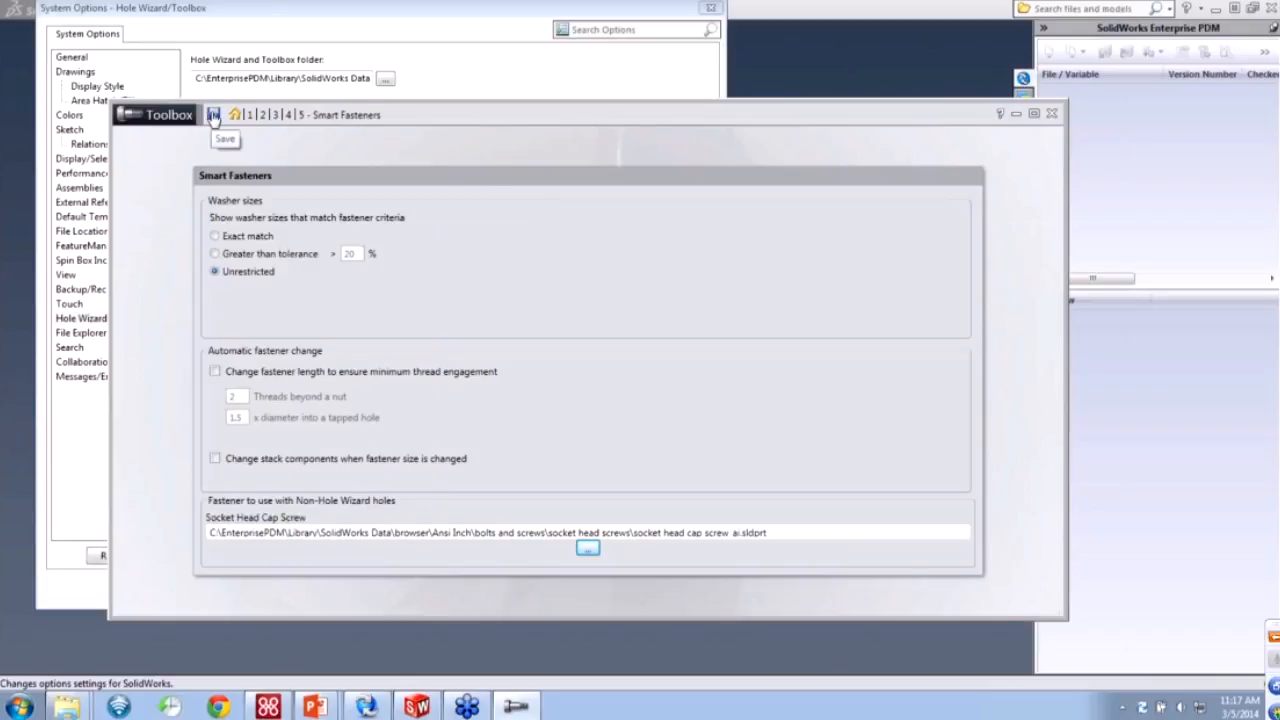
# Save and close the Toolbox configuration, and accept the system options.
pyautogui.click(213, 116)
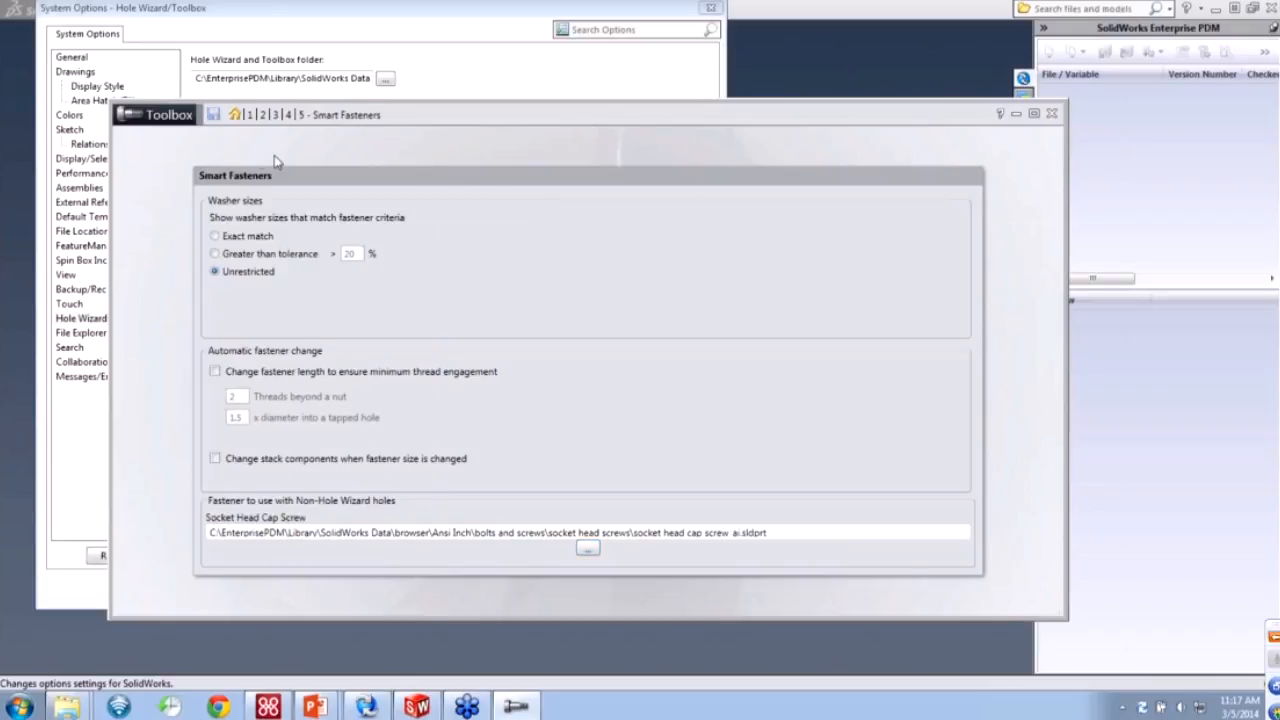
pyautogui.click(1050, 116)
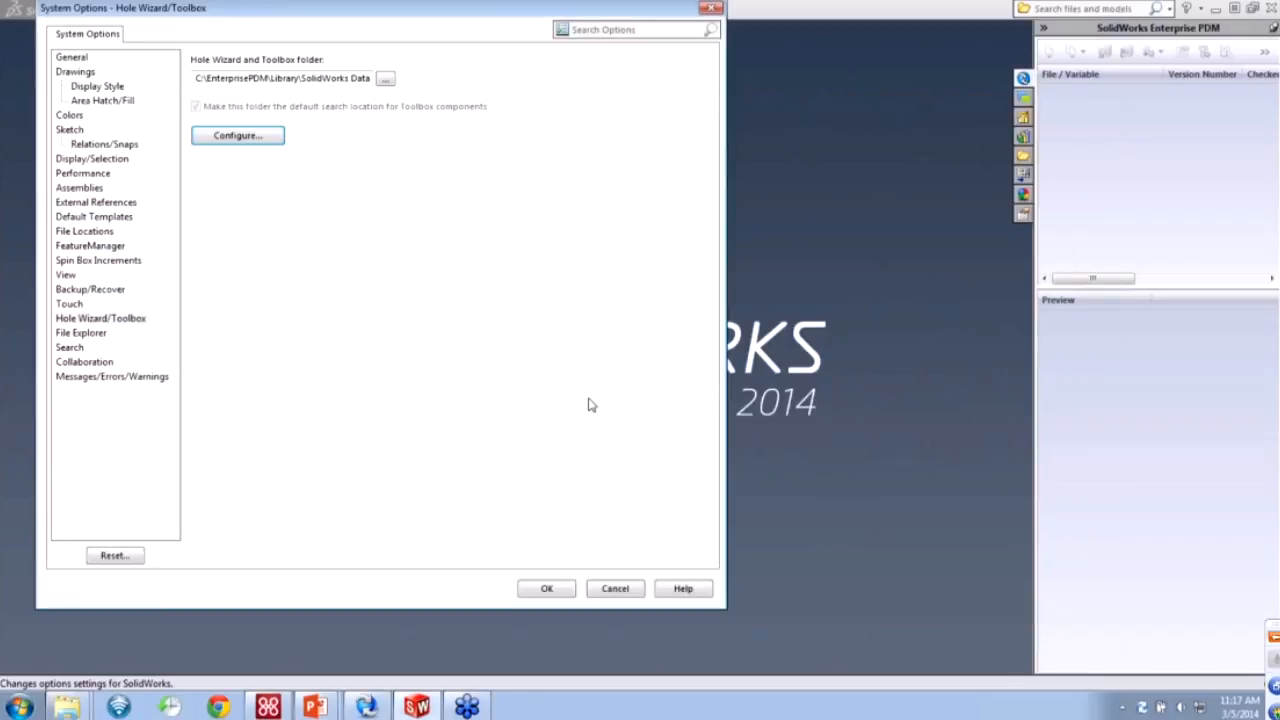
pyautogui.click(541, 590)
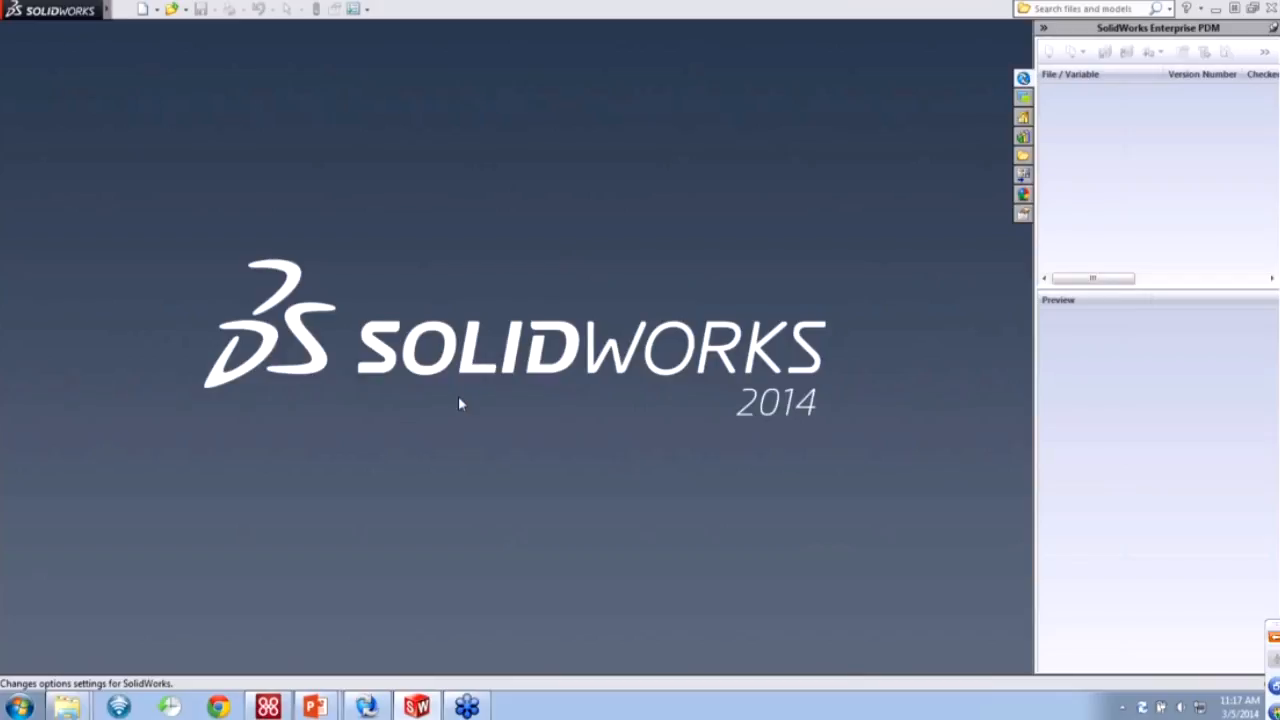
# Reopen the Hole Wizard/Toolbox system options to check the Toolbox folder path, and close them without changes.
pyautogui.click(366, 10)
pyautogui.click(389, 27)
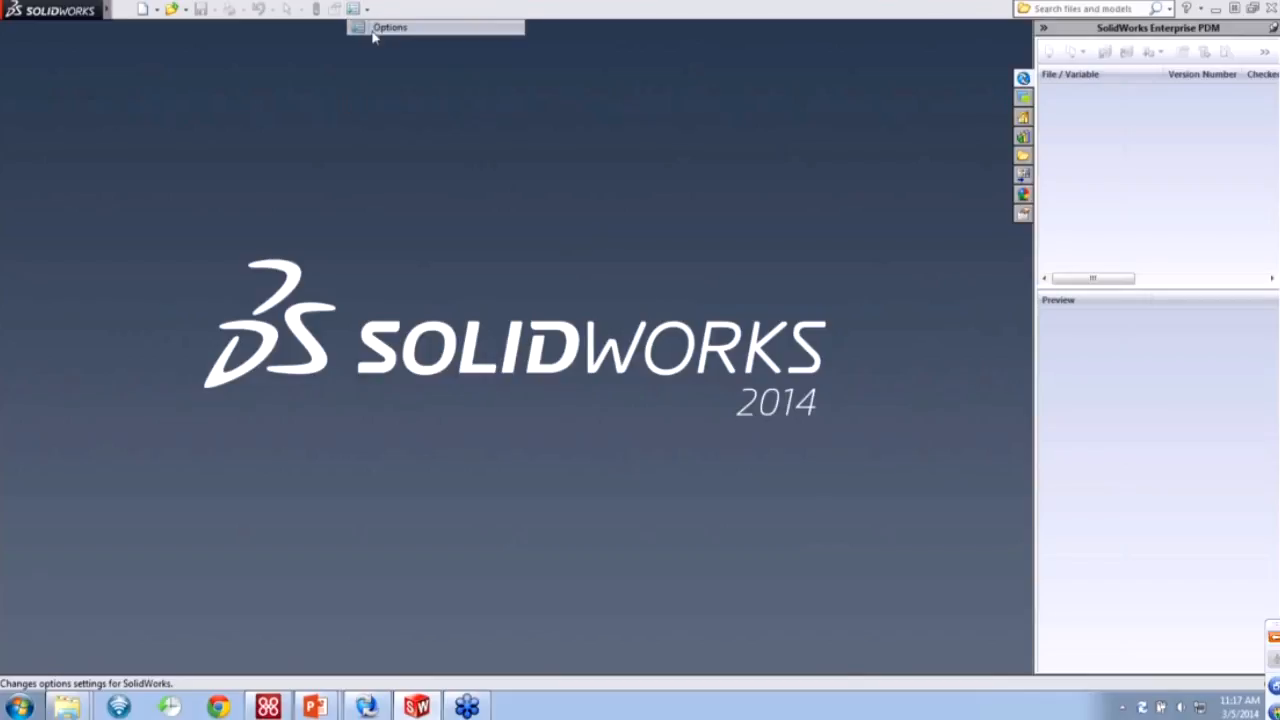
pyautogui.click(117, 319)
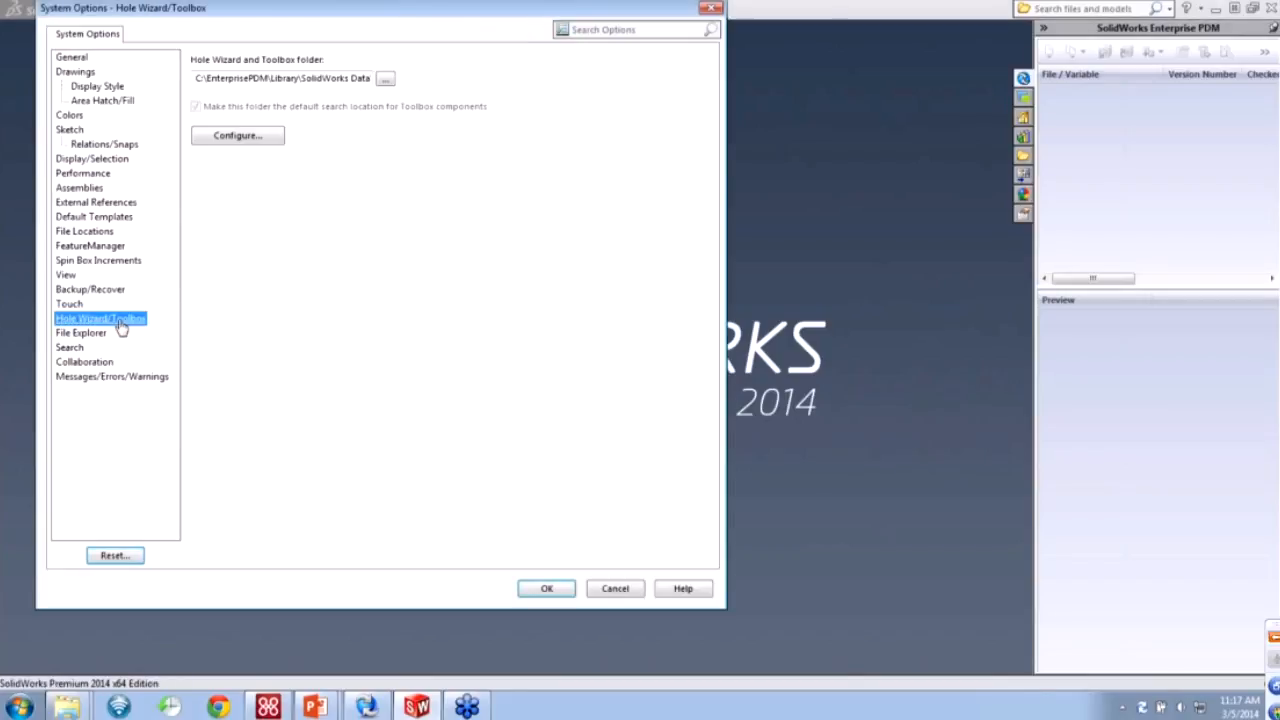
pyautogui.click(334, 78)
pyautogui.moveTo(198, 78); pyautogui.dragTo(378, 80)
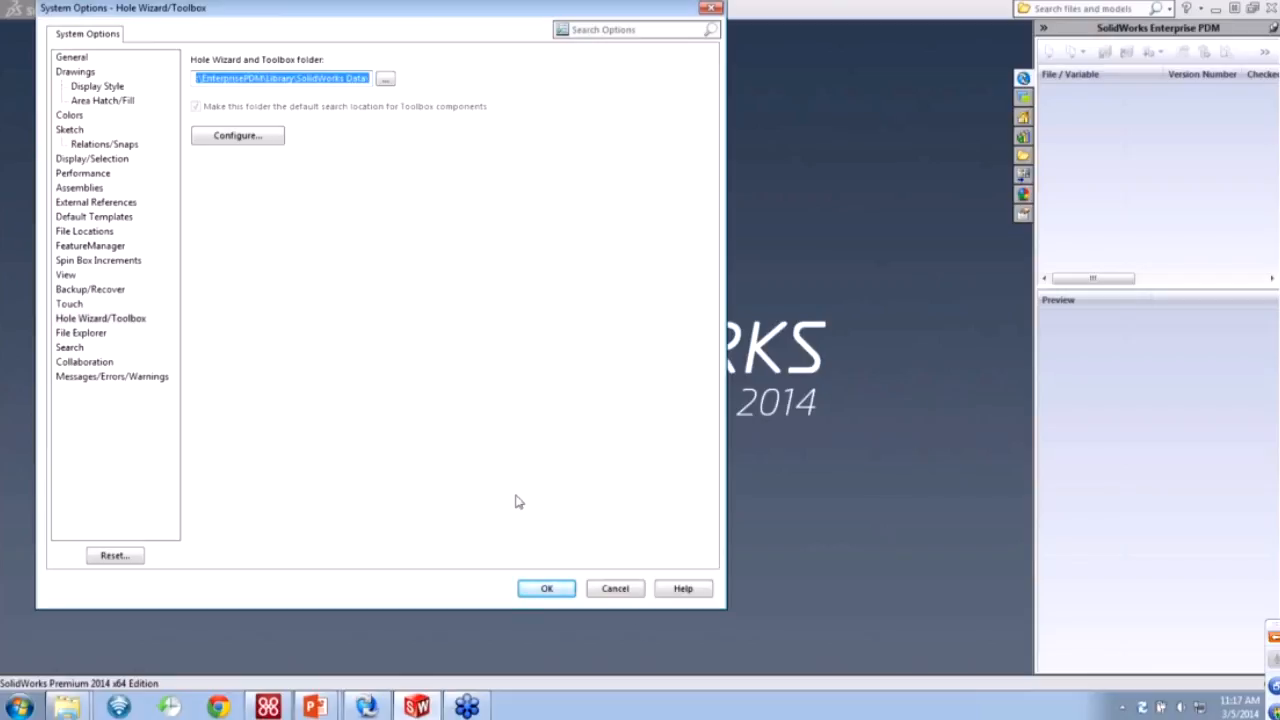
pyautogui.click(615, 588)
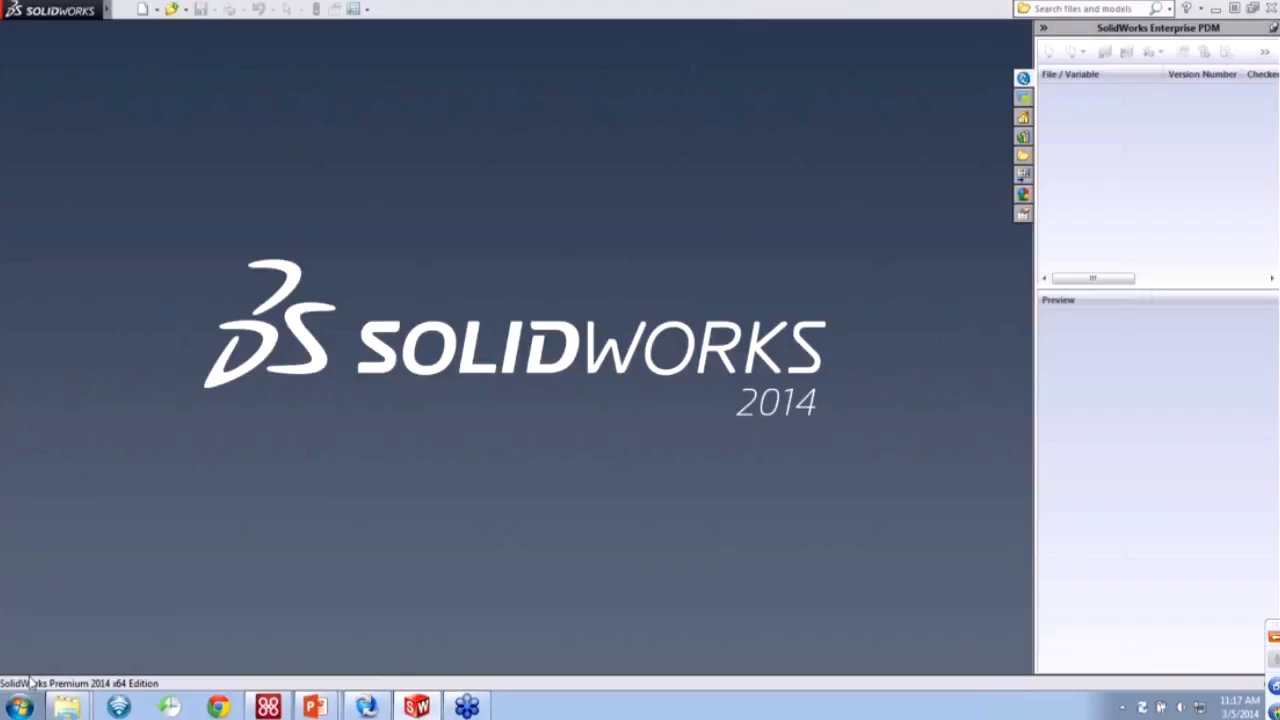
# Launch the Copy Settings Wizard 2014 from the SolidWorks 2014 tools installed on the computer.
pyautogui.click(20, 706)
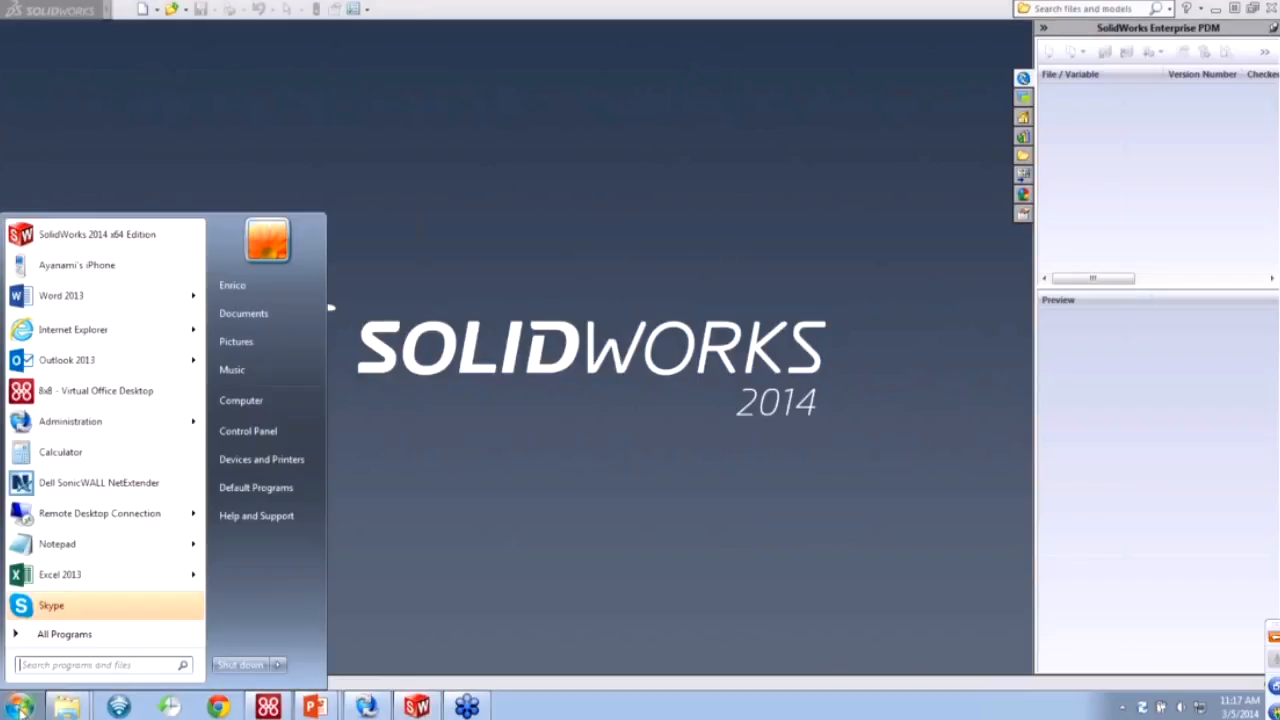
pyautogui.click(64, 634)
pyautogui.scroll(-3, 101, 527)
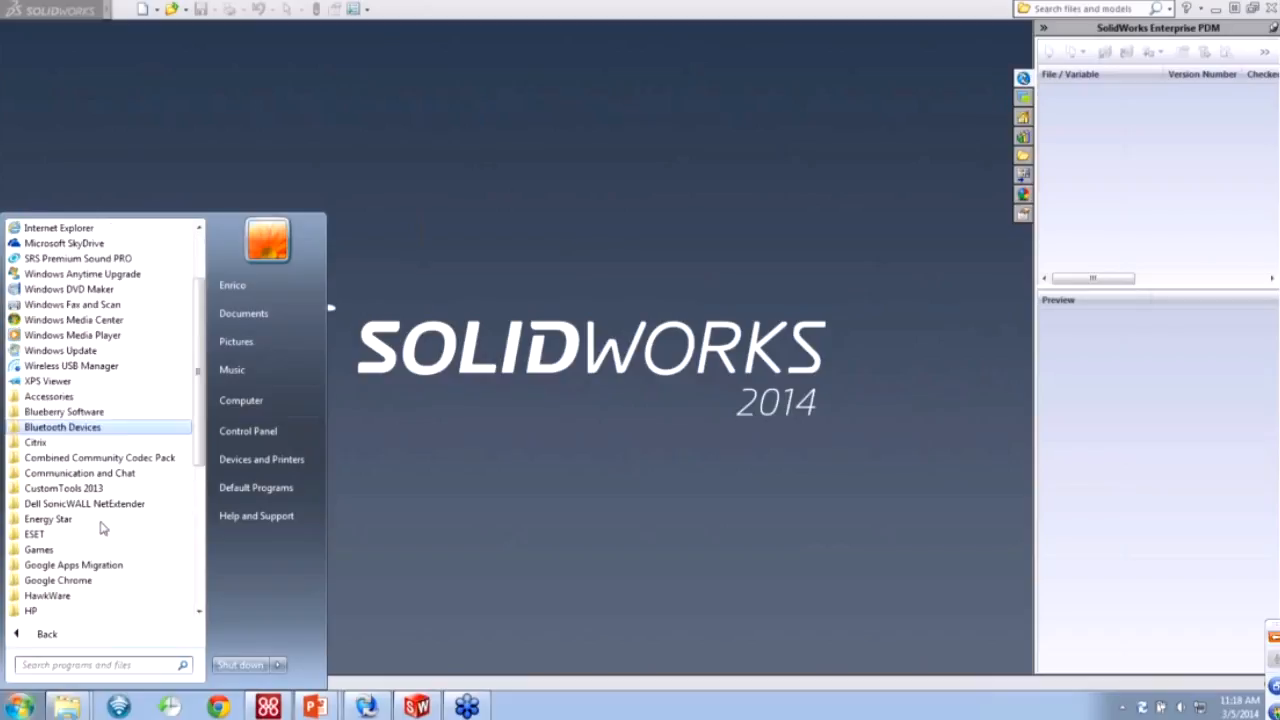
pyautogui.scroll(-6, 101, 527)
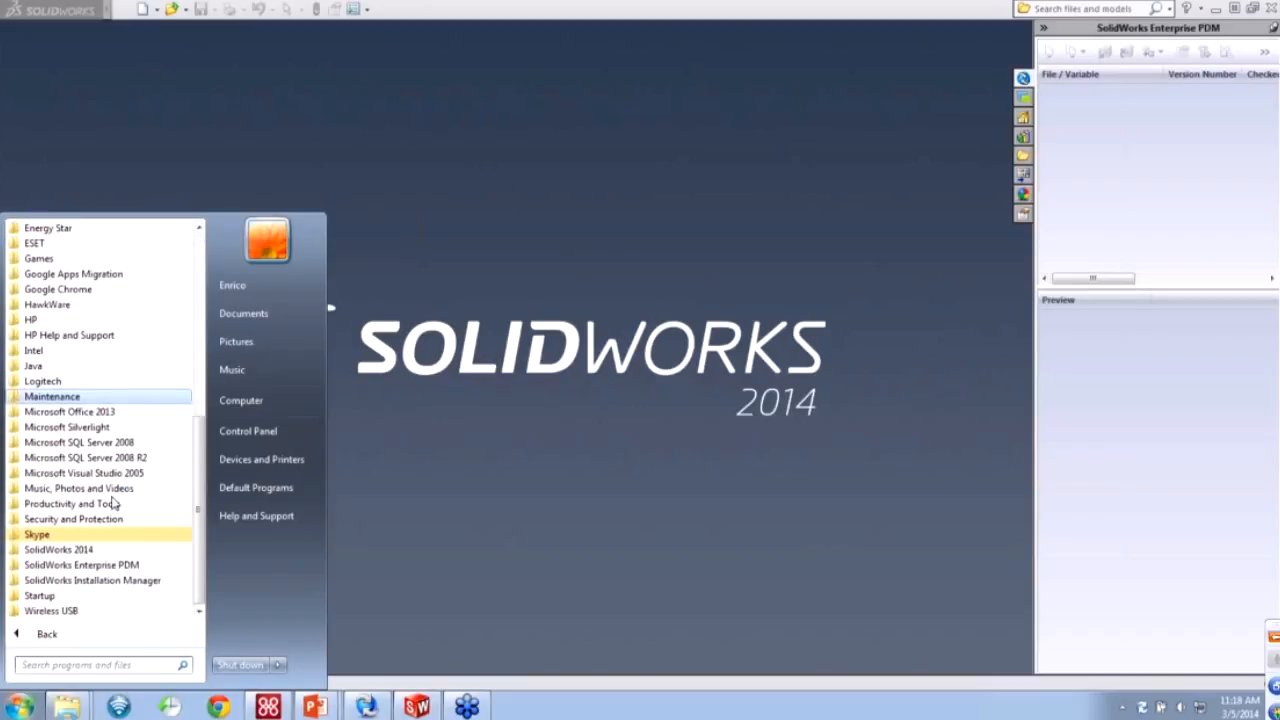
pyautogui.click(86, 550)
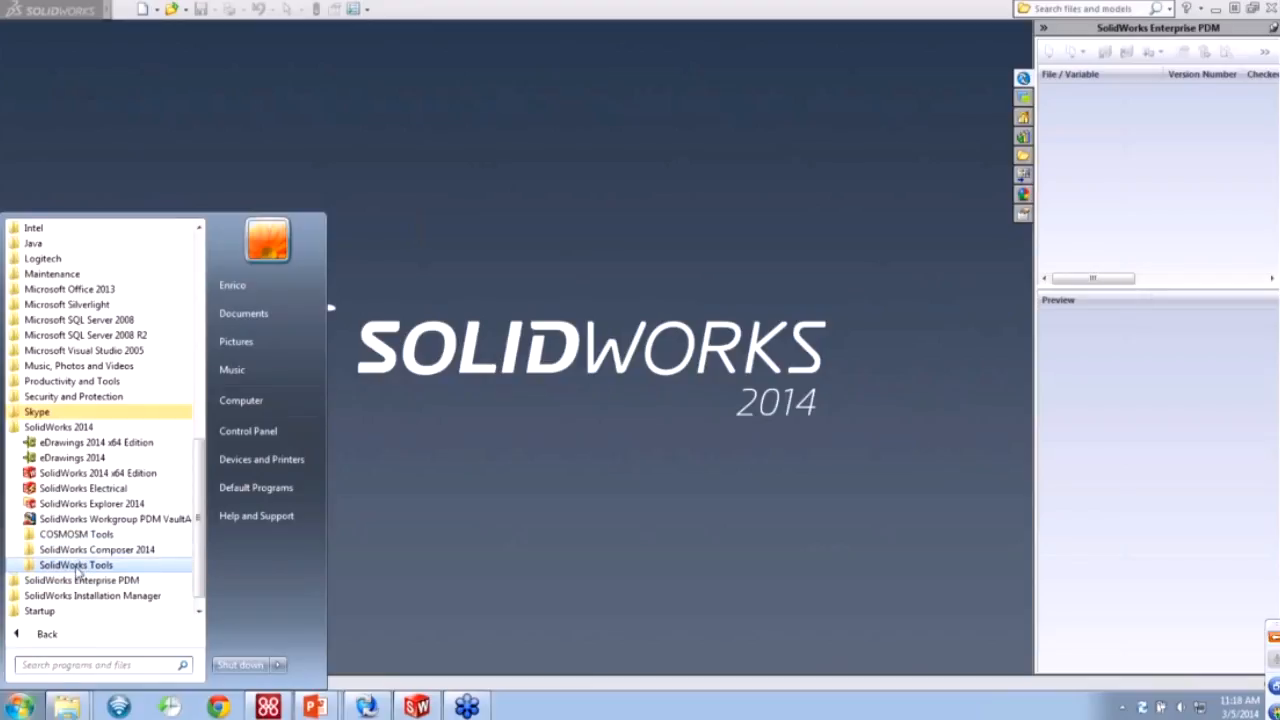
pyautogui.click(76, 565)
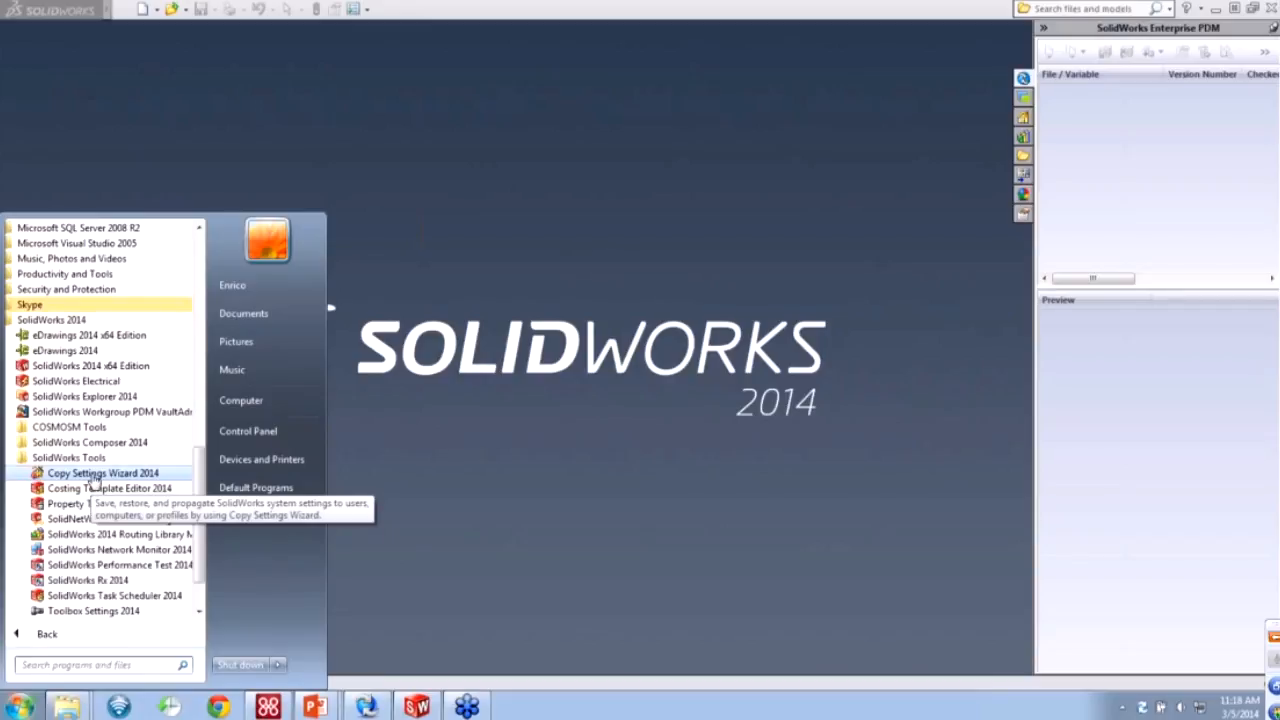
pyautogui.click(92, 476)
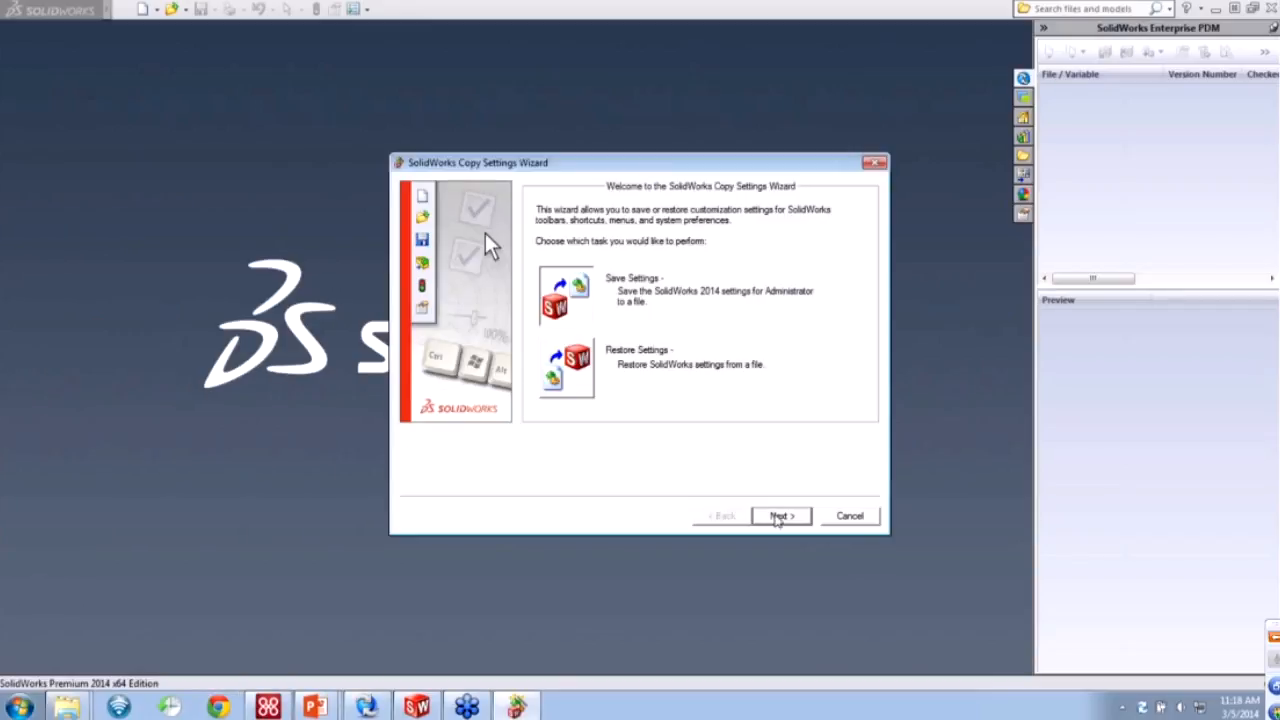
# Examine the wizard's options for saving SolidWorks settings to a file, and cancel it without copying any settings.
pyautogui.click(777, 517)
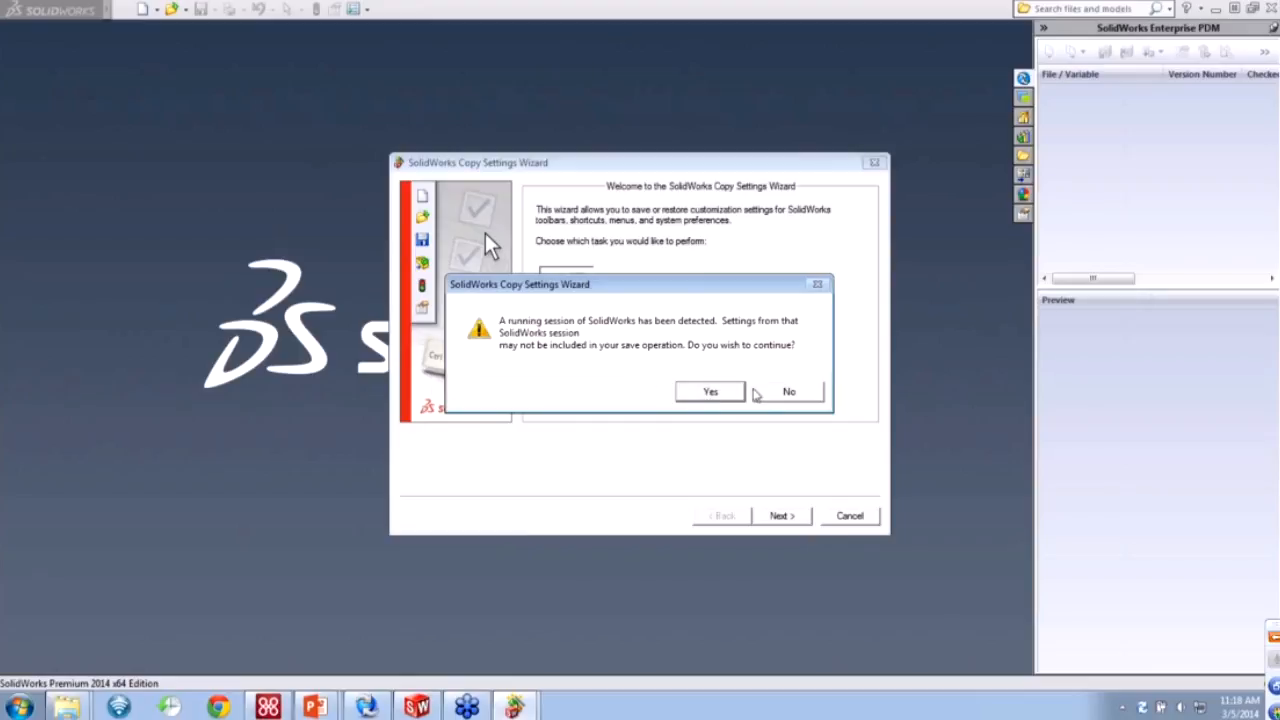
pyautogui.click(708, 393)
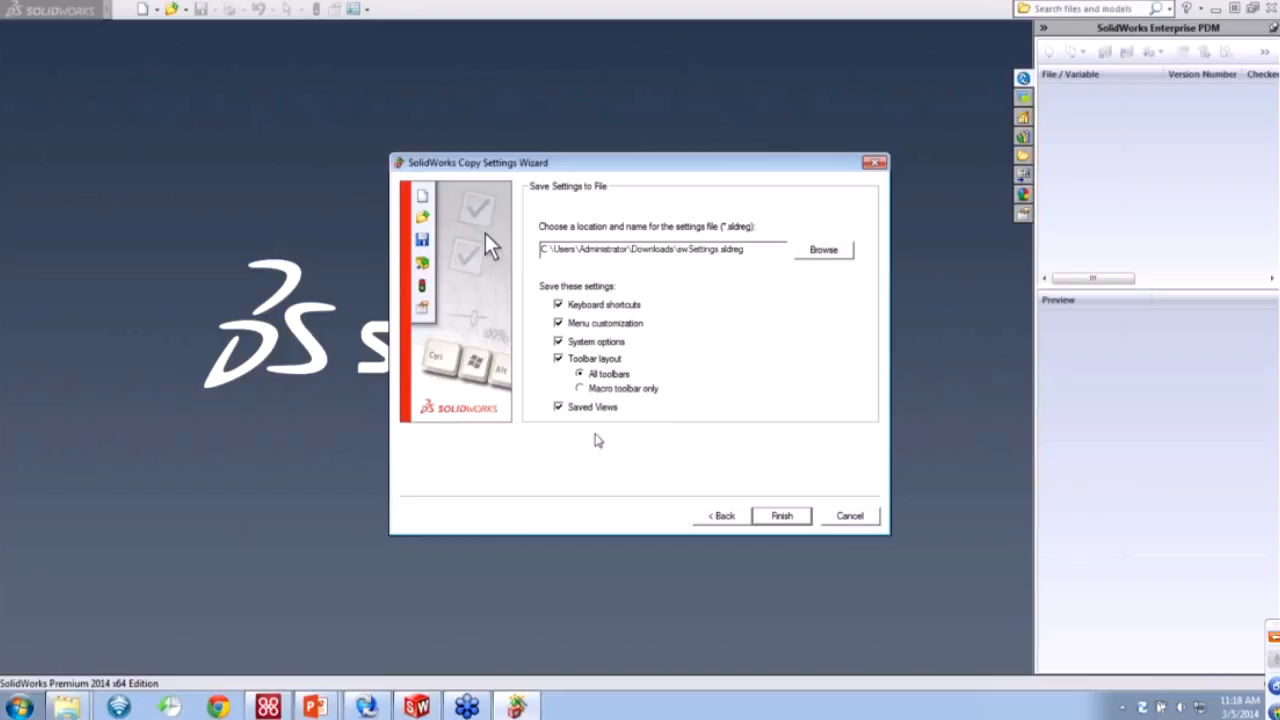
pyautogui.click(850, 516)
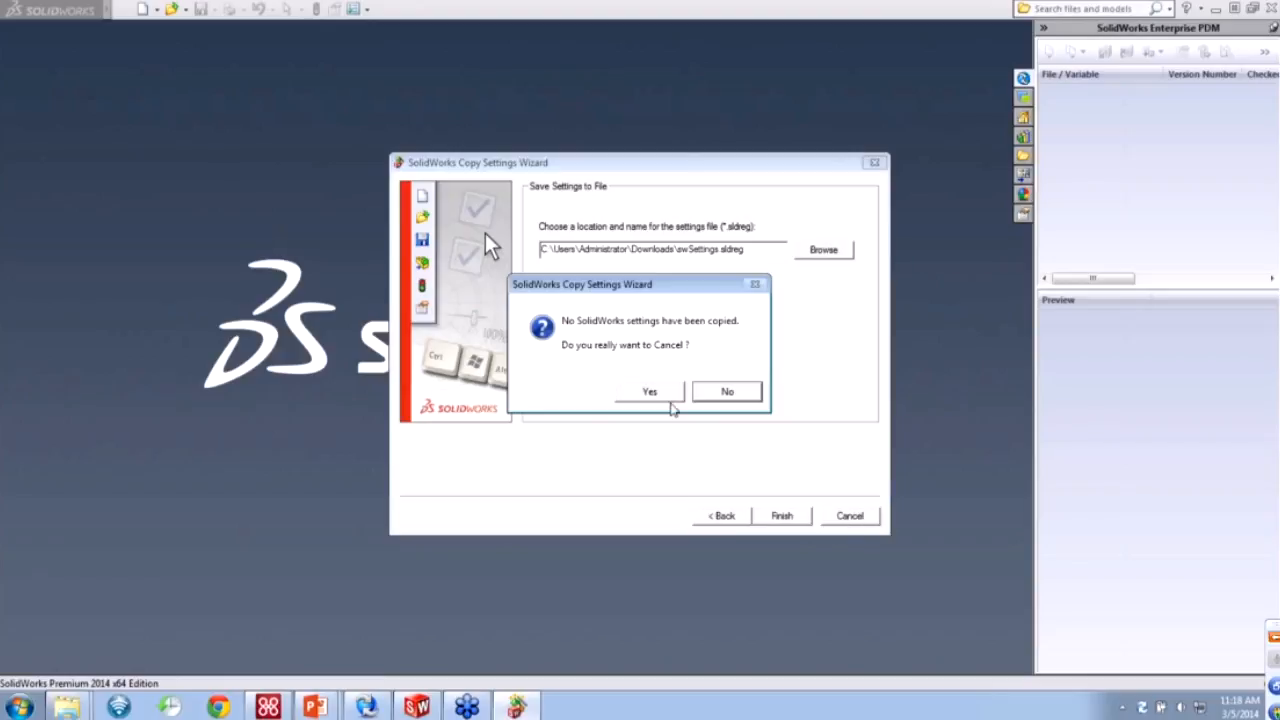
pyautogui.click(666, 398)
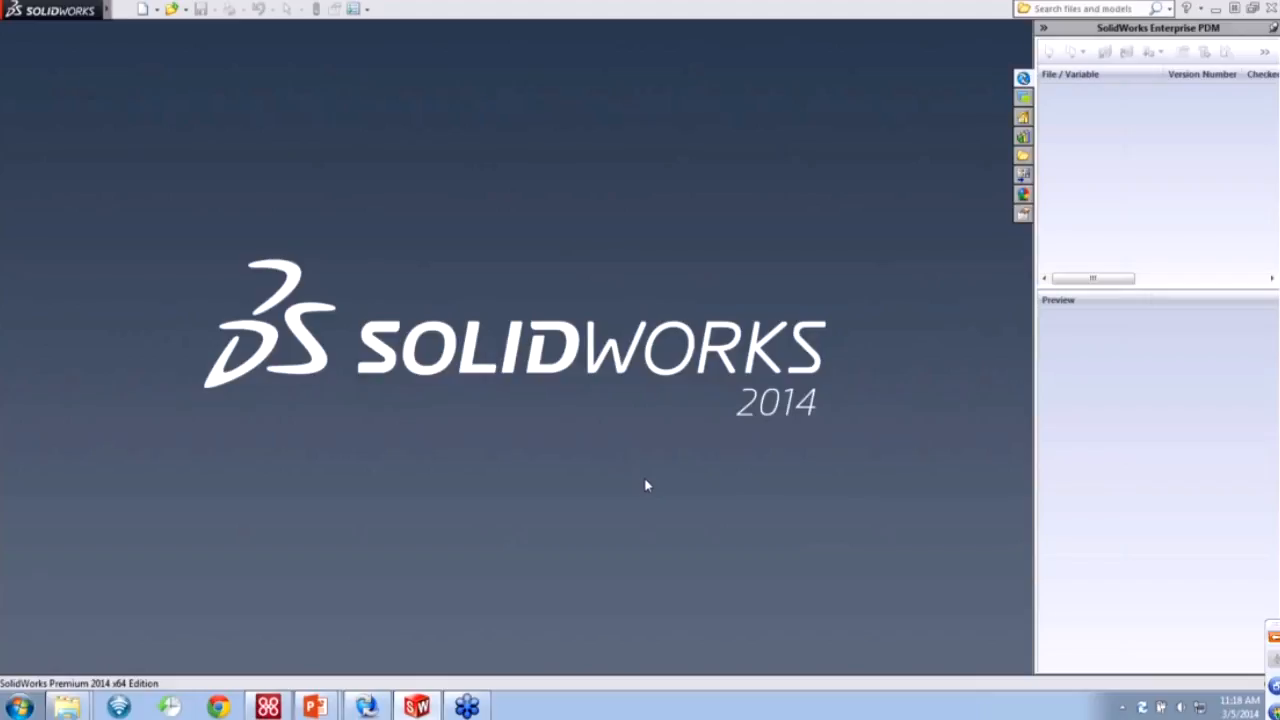
# Switch to the running PowerPoint slide show of 2014 HRS - March.pptx.
pyautogui.moveTo(315, 707)
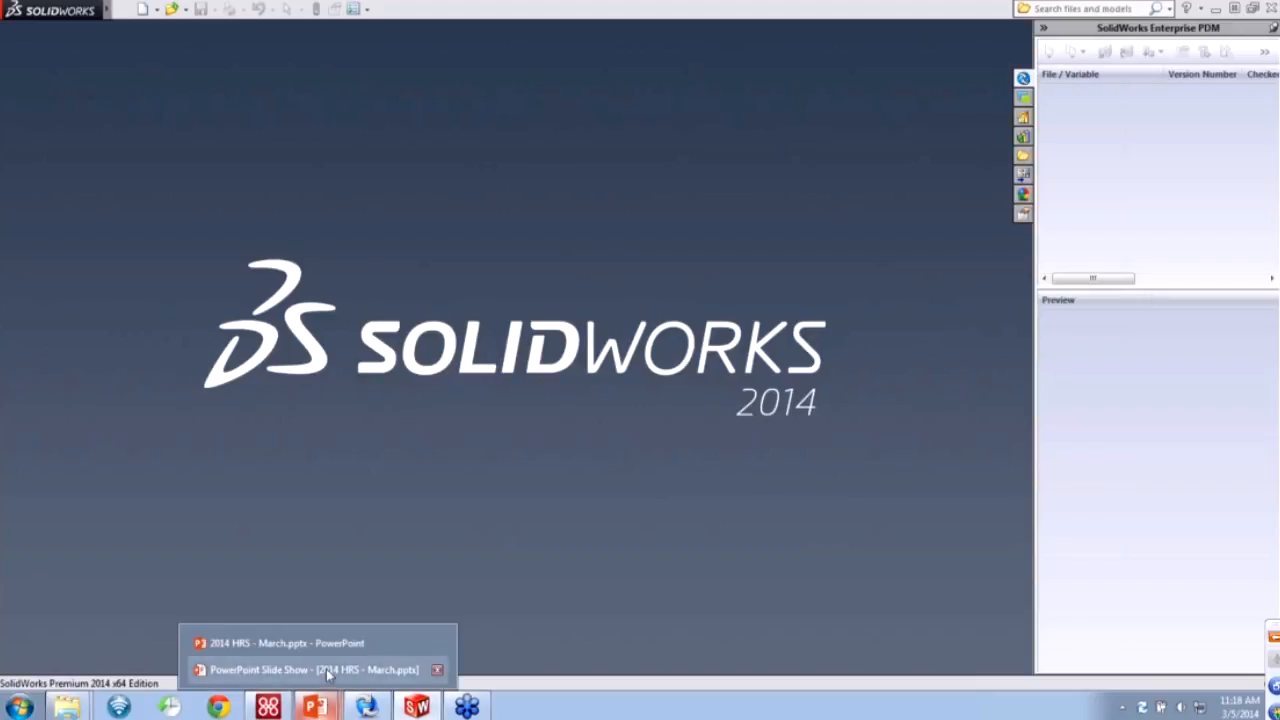
pyautogui.click(314, 669)
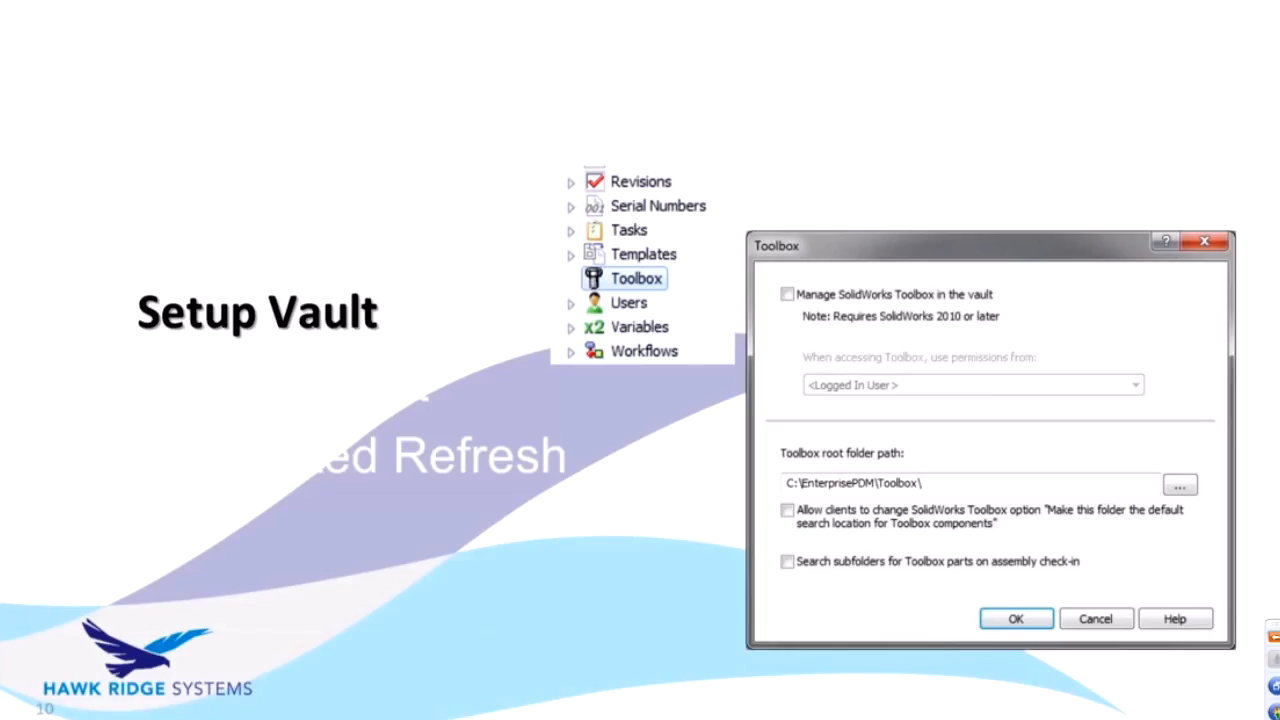
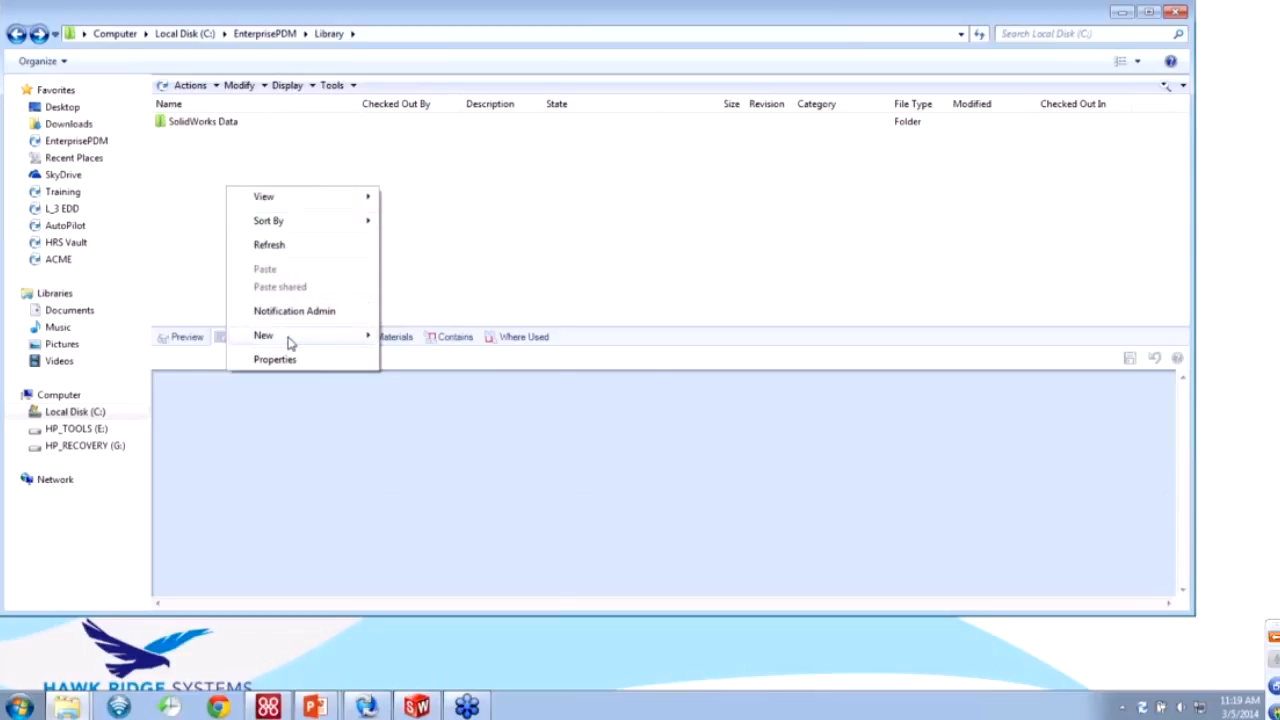
# Create a folder named Purchased in the EnterprisePDM vault's Library folder, and open it briefly before returning to Library.
pyautogui.click(397, 337)
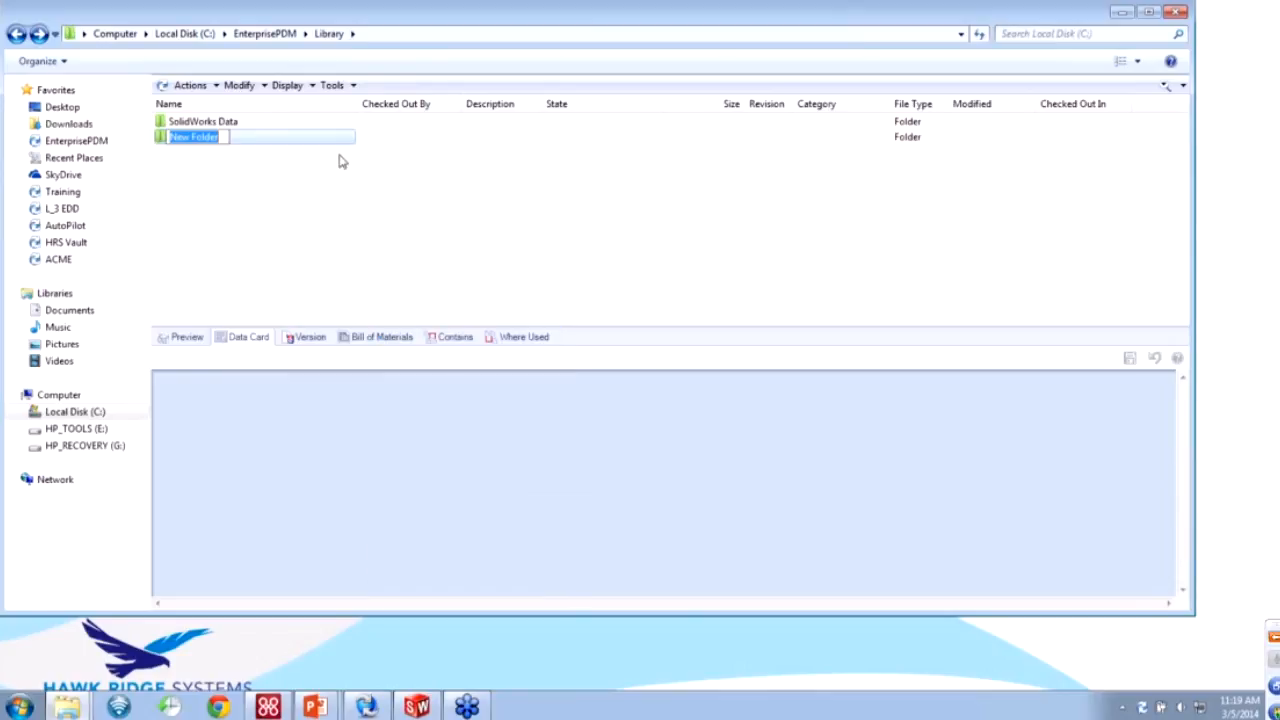
pyautogui.write('Purchased')
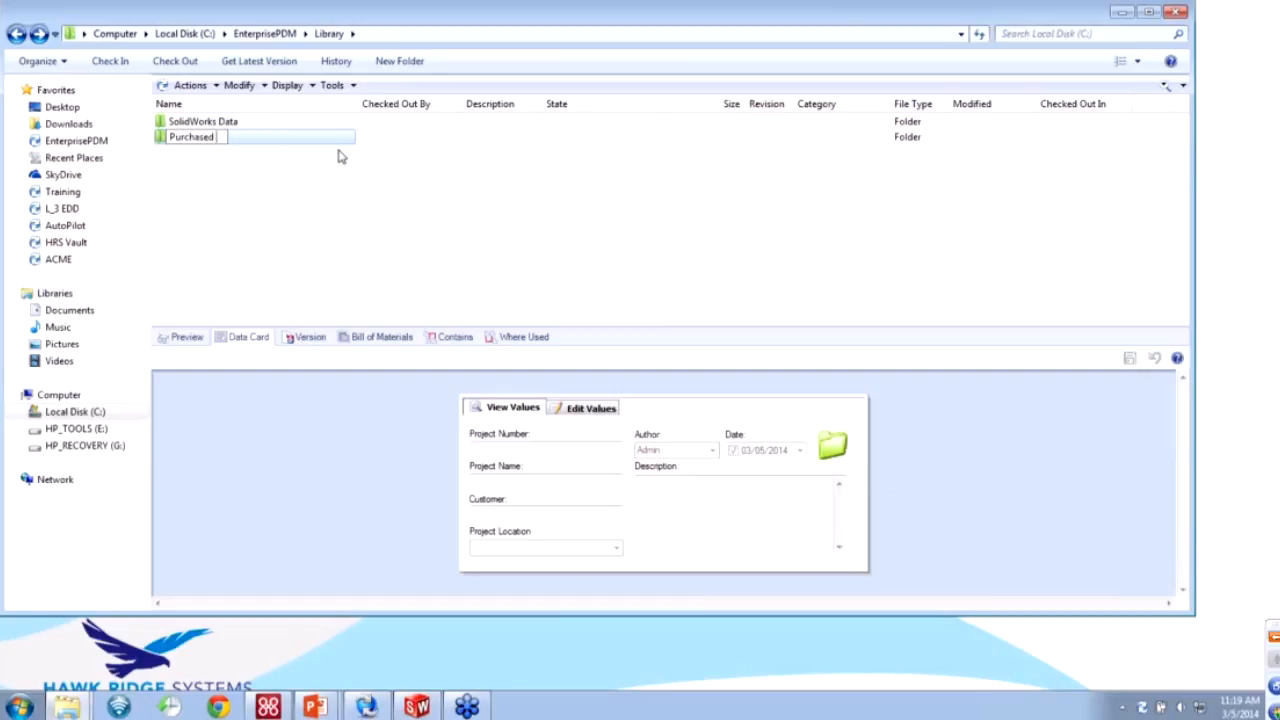
pyautogui.press('Return')
pyautogui.click(184, 144)
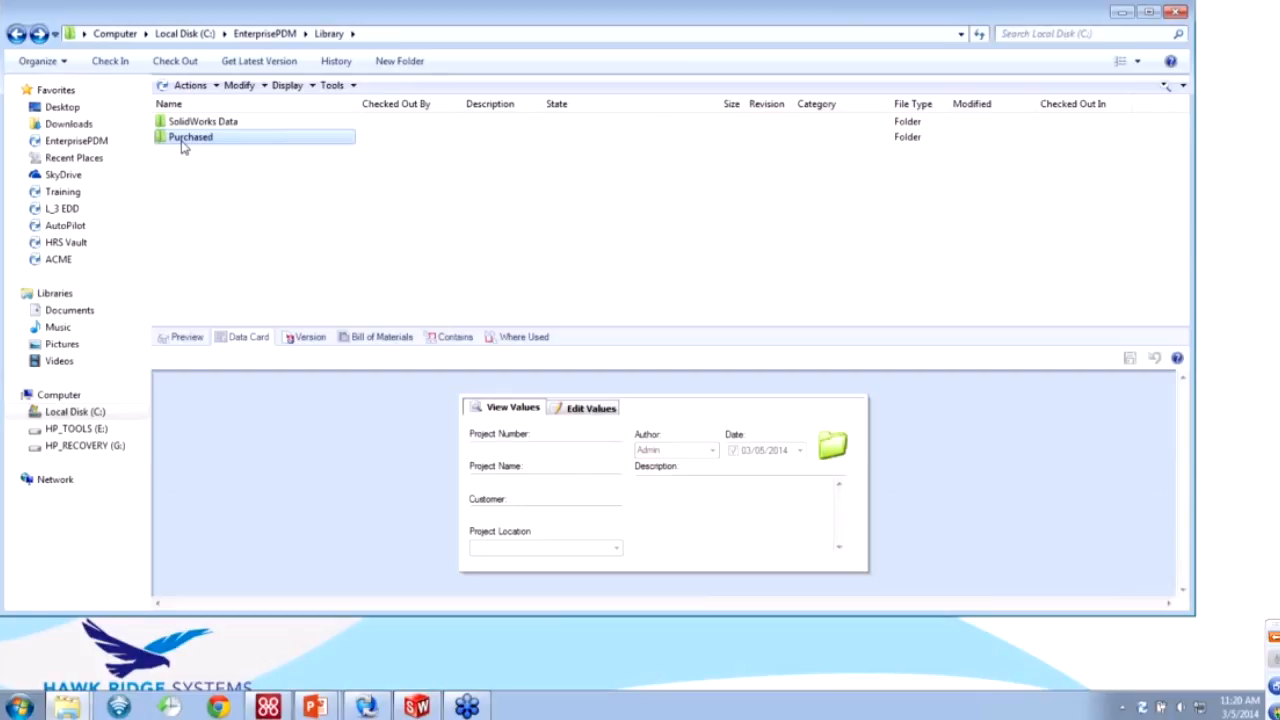
pyautogui.doubleClick(185, 140)
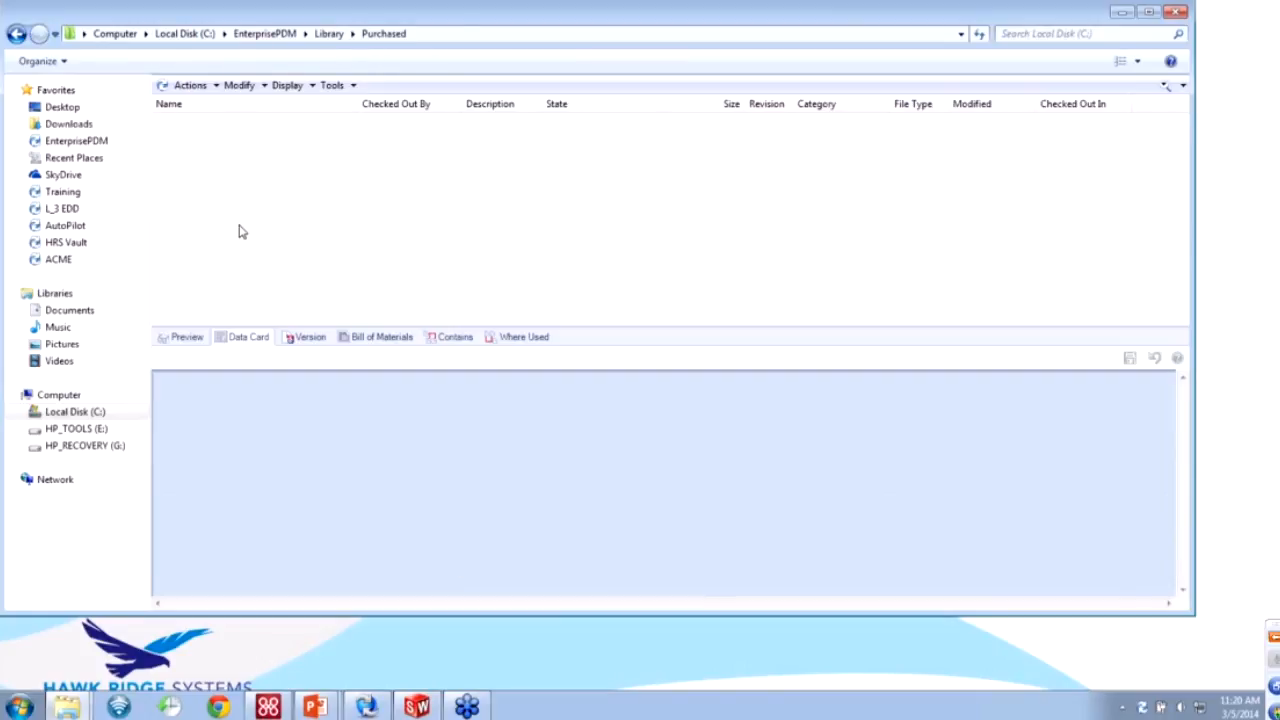
pyautogui.hotkey('alt', 'Left')
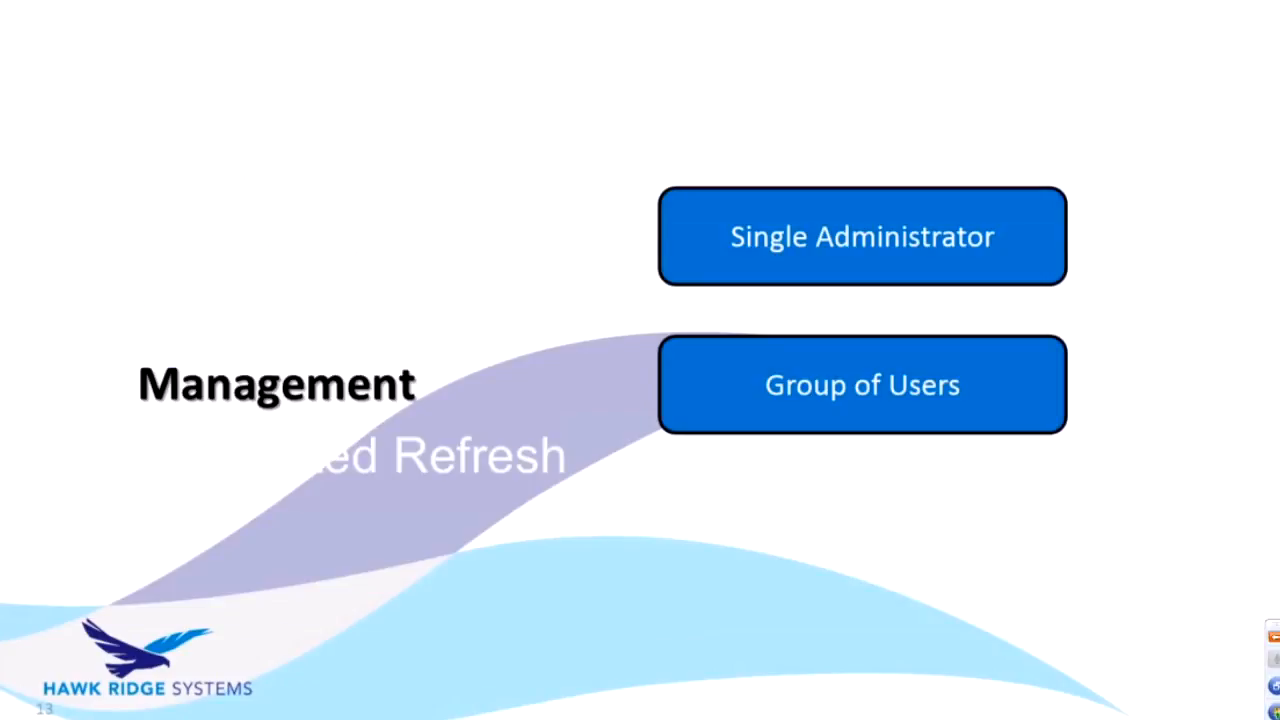
# Advance the slide show to the Automated Refresh slide that illustrates the group cache options, and bring up the Windows taskbar.
pyautogui.press('Right')
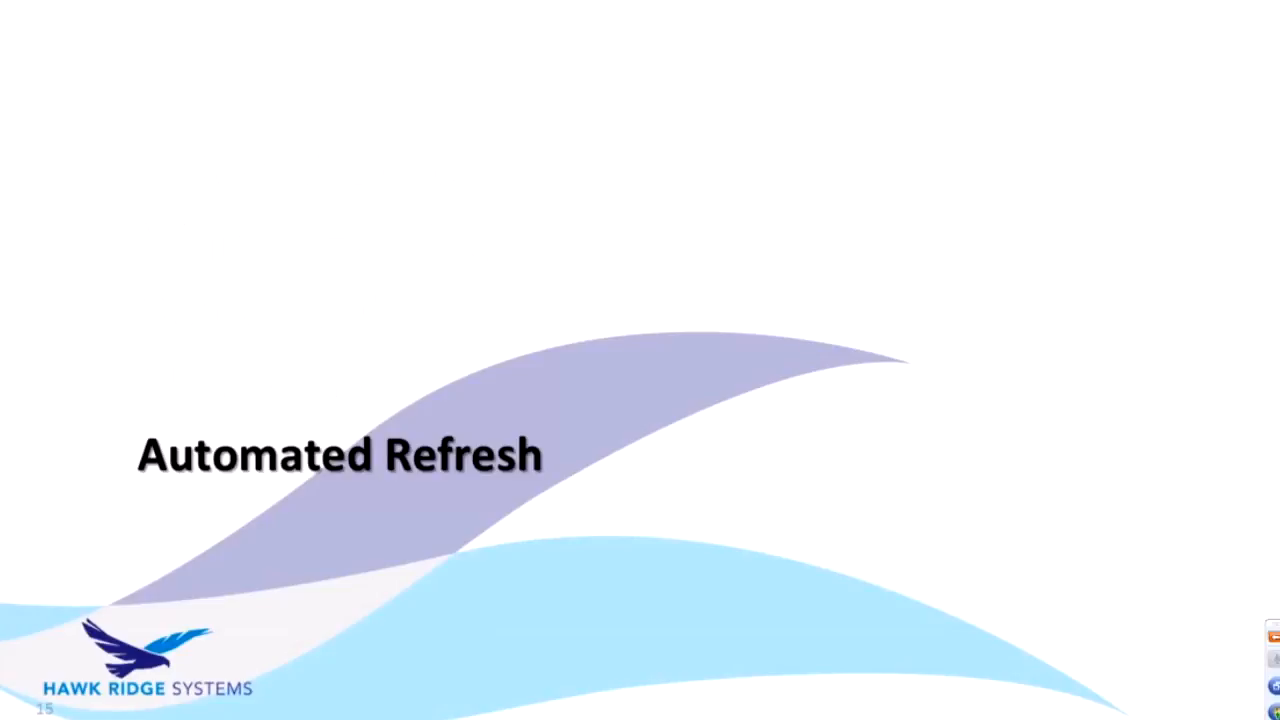
pyautogui.press('Right')
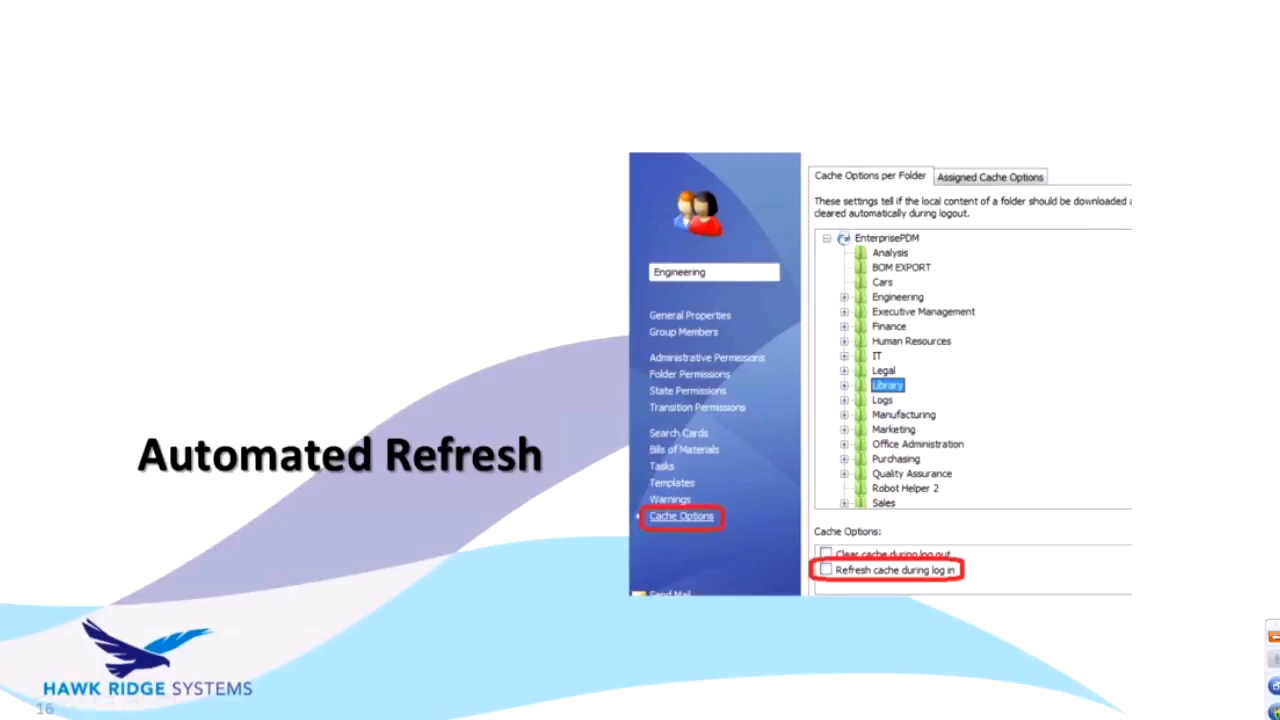
pyautogui.hotkey('ctrl', 't')
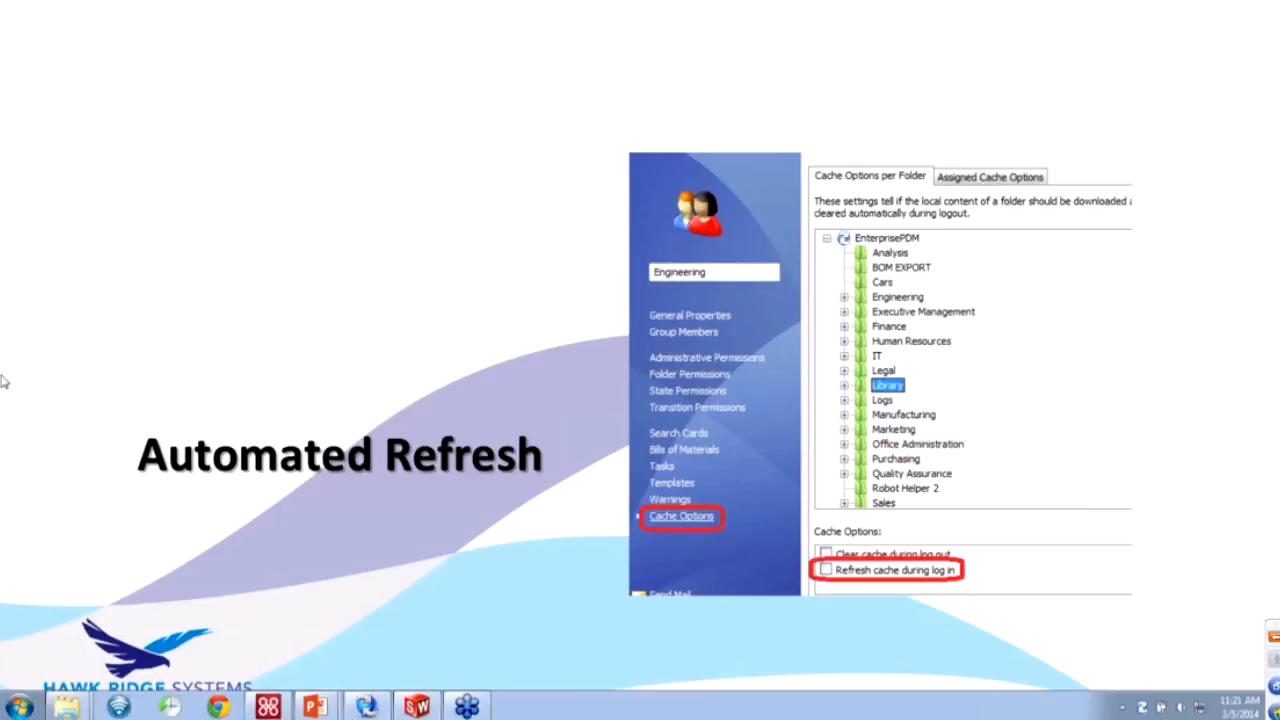
# Switch to SolidWorks Enterprise PDM Administration and open the cache options of the Engineering group in the EnterprisePDM vault.
pyautogui.click(366, 708)
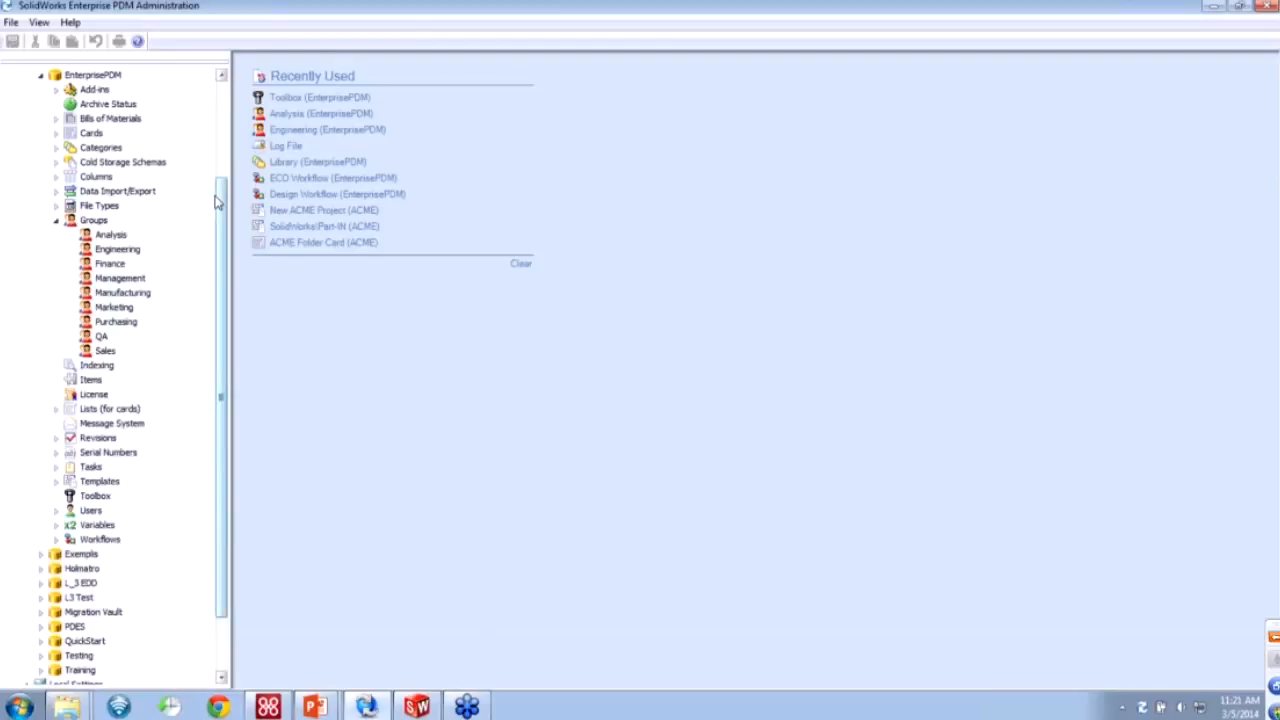
pyautogui.scroll(1, 215, 202)
pyautogui.click(117, 293)
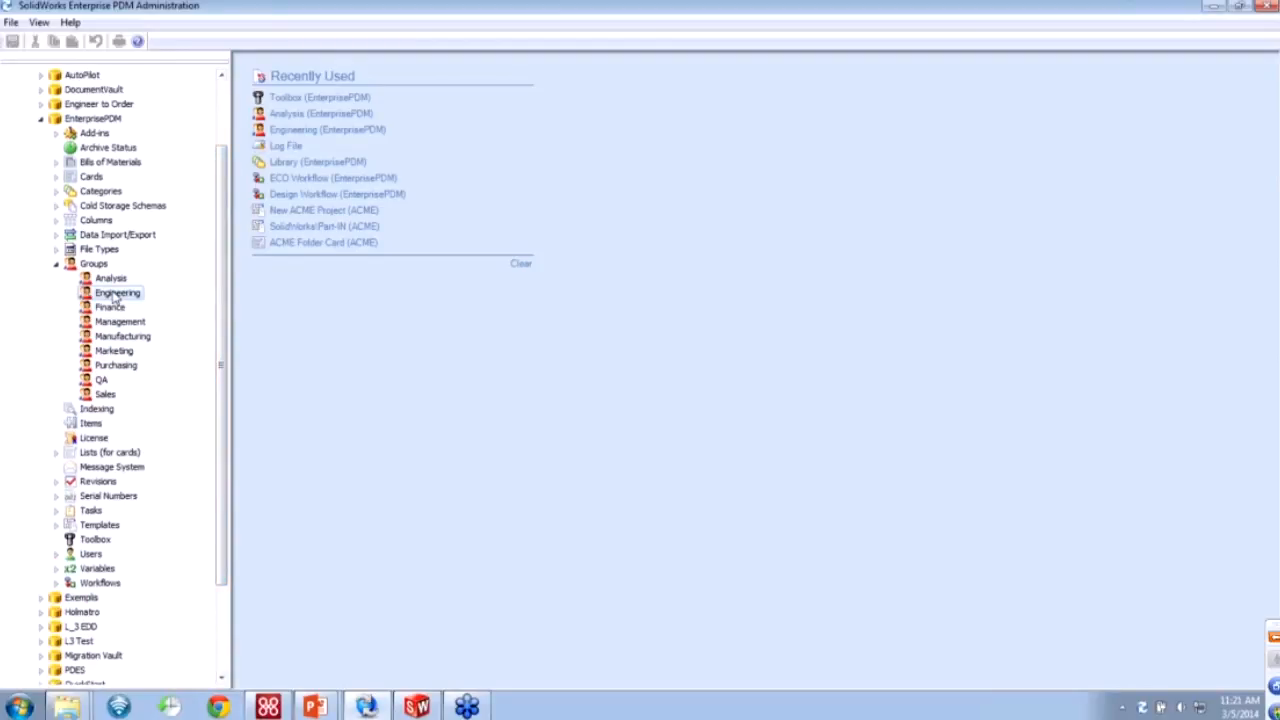
pyautogui.rightClick(116, 294)
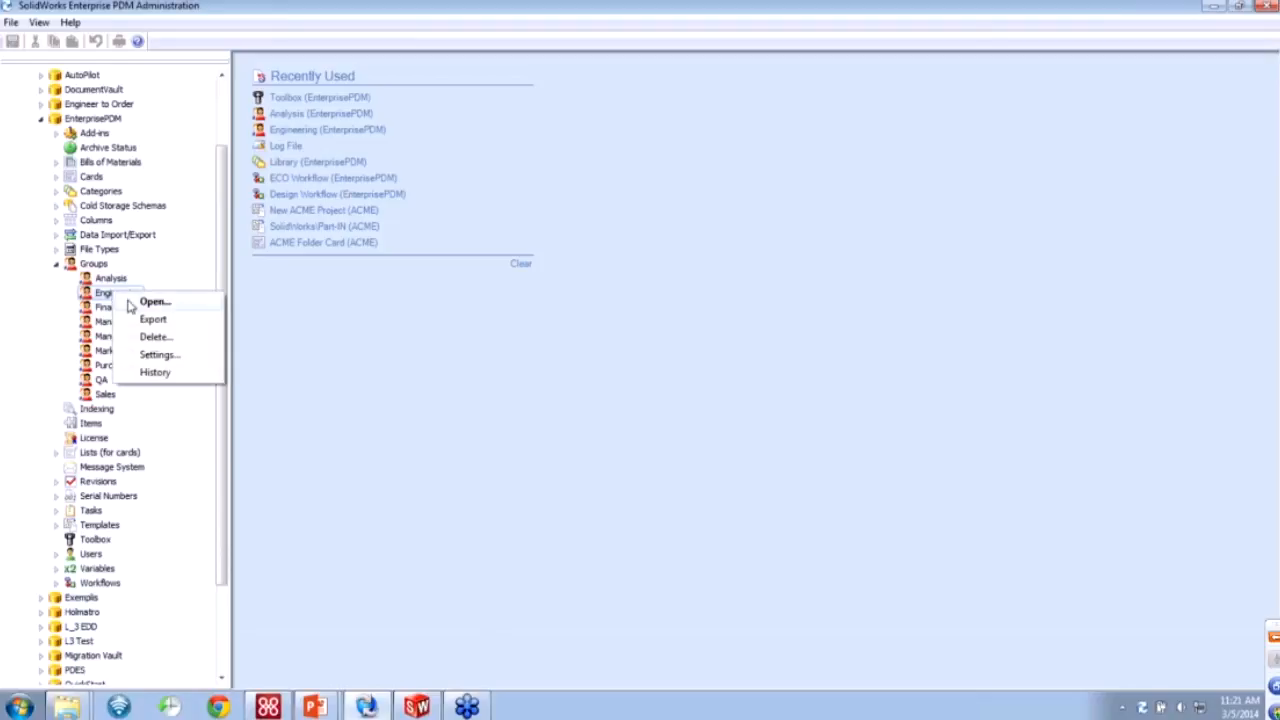
pyautogui.click(148, 301)
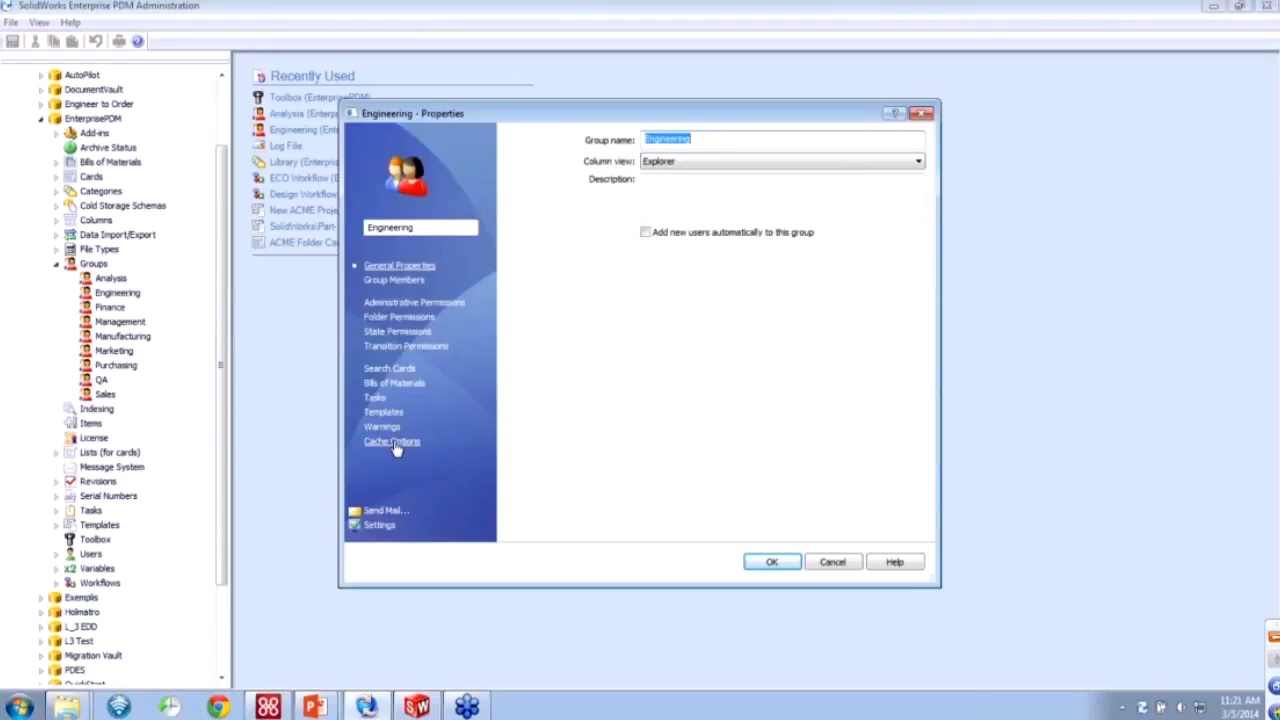
pyautogui.click(394, 443)
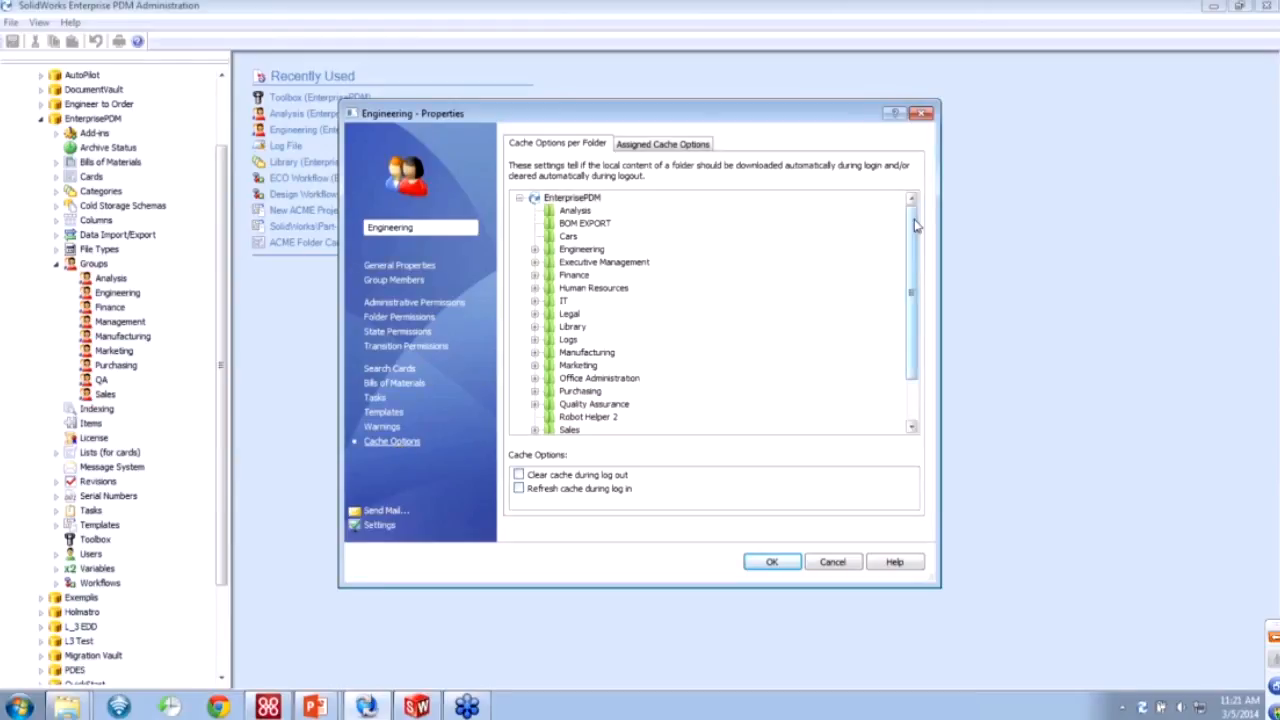
# Turn on the Refresh cache during log in option for the Library folder in the Engineering group's cache options.
pyautogui.moveTo(917, 225)
pyautogui.mouseDown()
pyautogui.moveTo(919, 270)
pyautogui.moveTo(914, 215)
pyautogui.mouseUp()
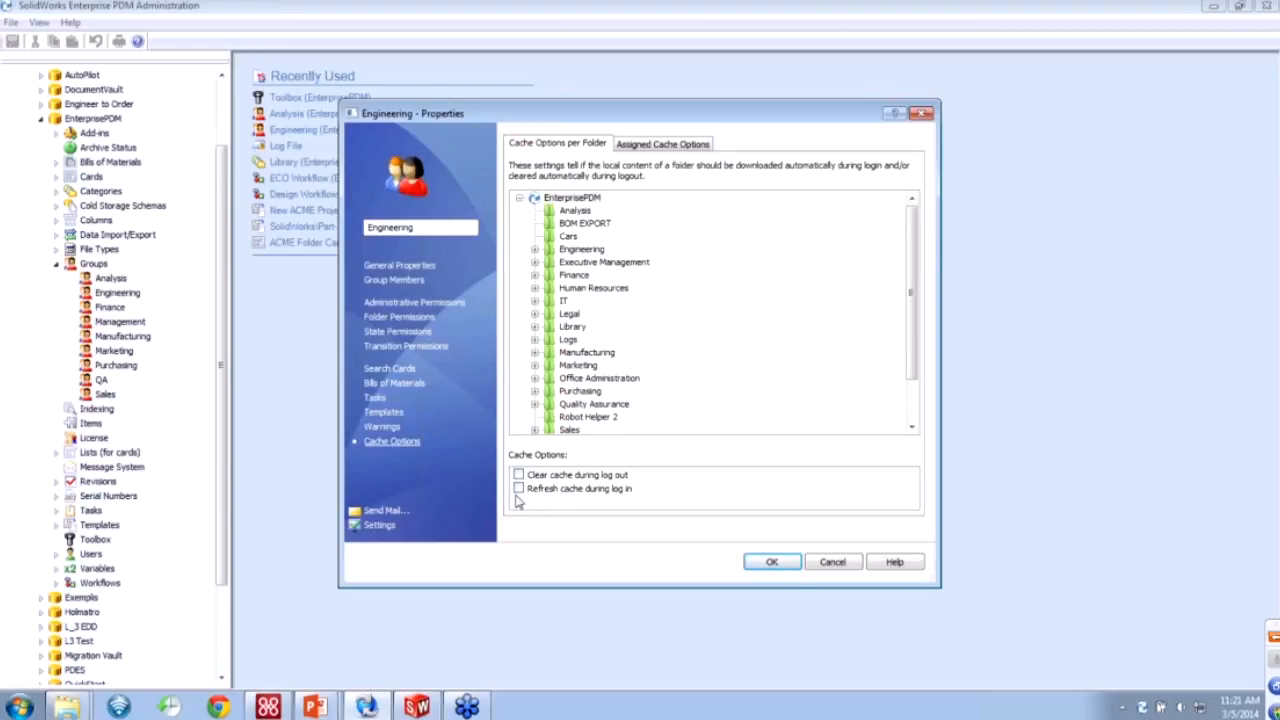
pyautogui.click(560, 476)
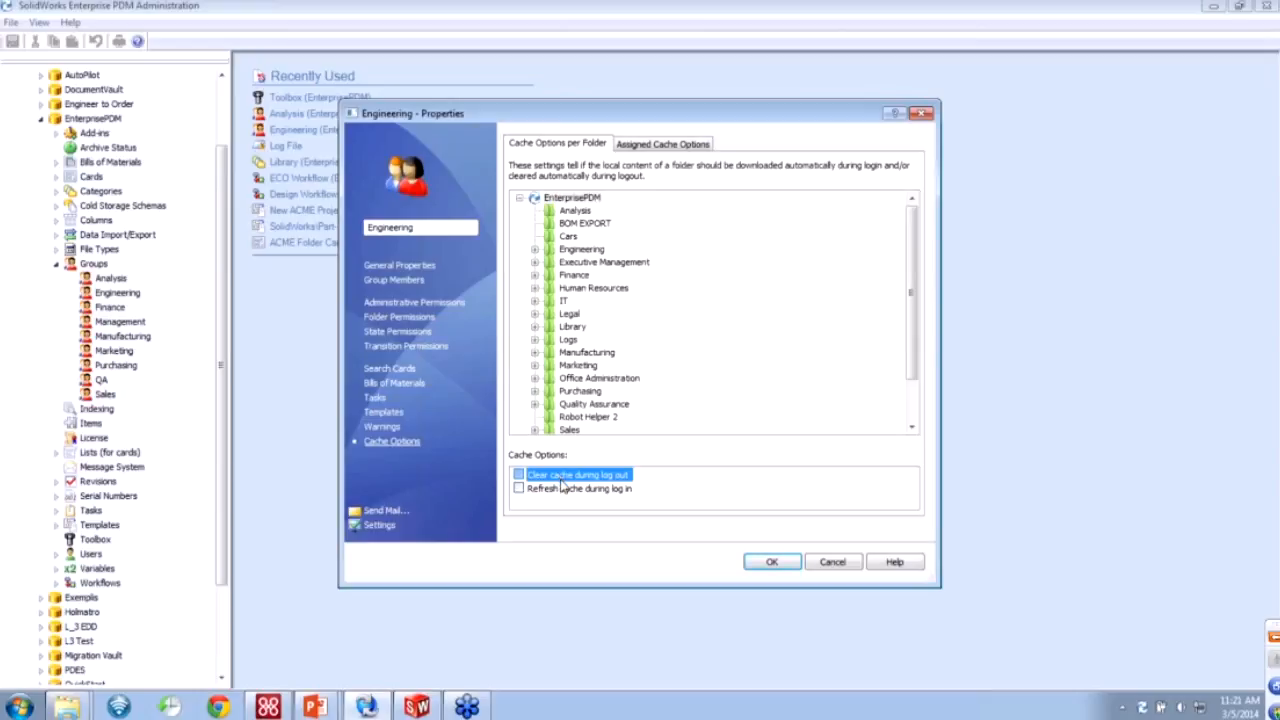
pyautogui.click(565, 489)
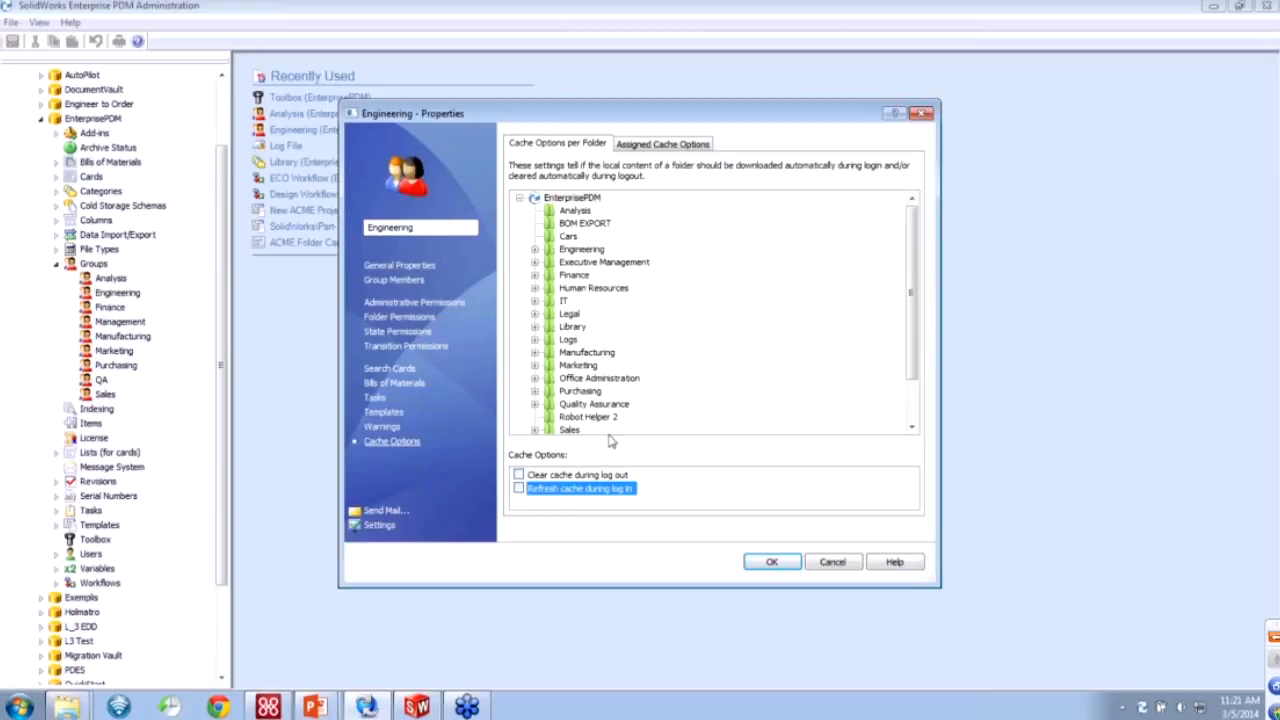
pyautogui.click(552, 477)
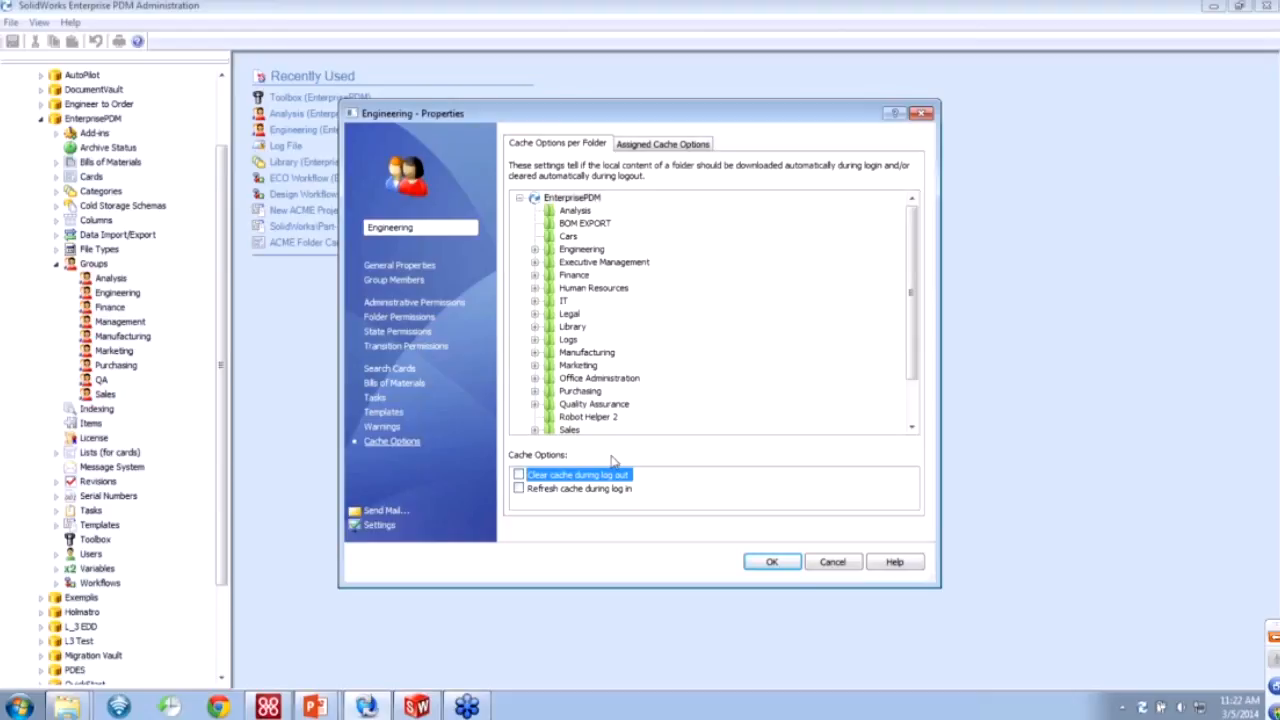
pyautogui.click(594, 489)
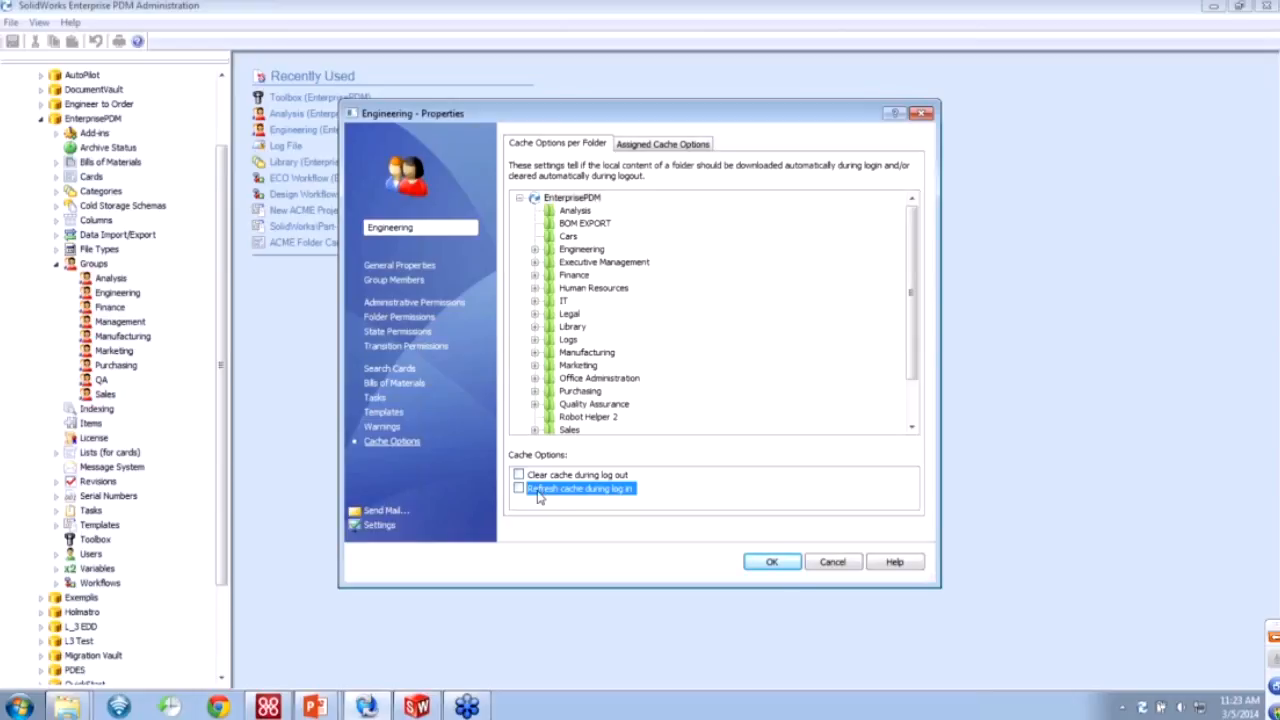
pyautogui.click(570, 327)
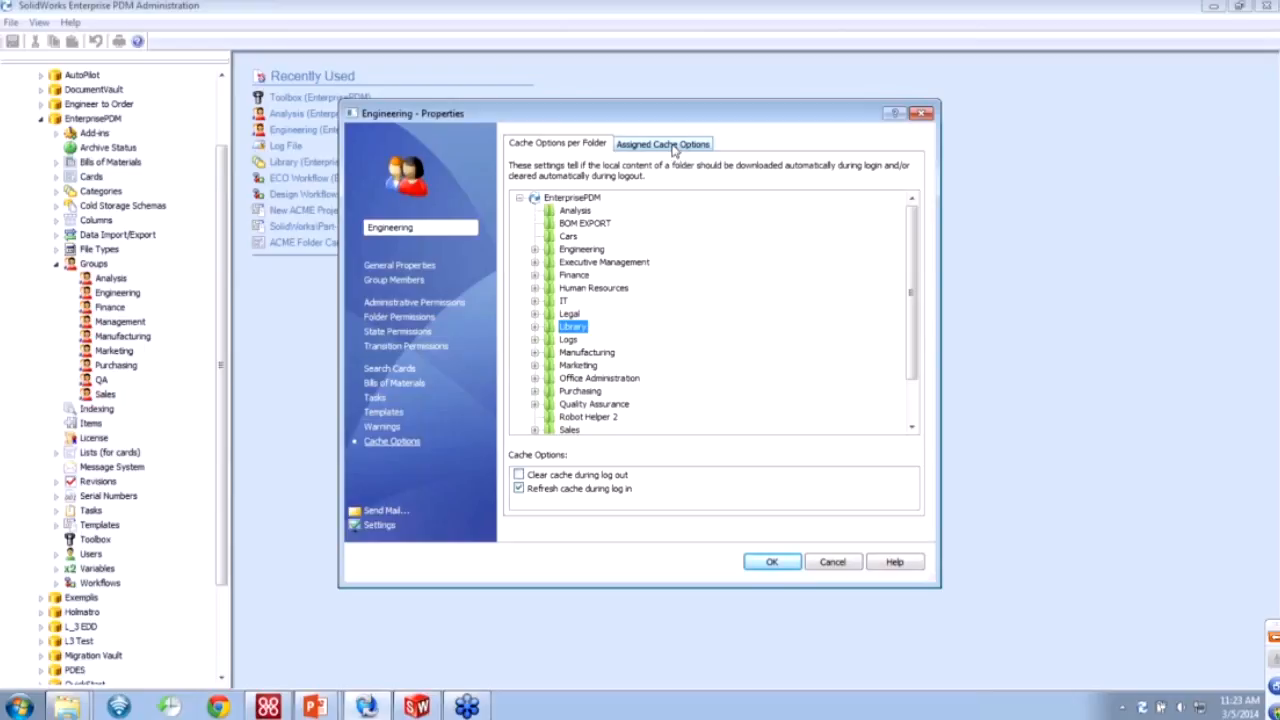
# Review the assigned cache options list, and compare the per-folder cache options of Engineering, Finance, Human Resources and Library.
pyautogui.press('ctrl')
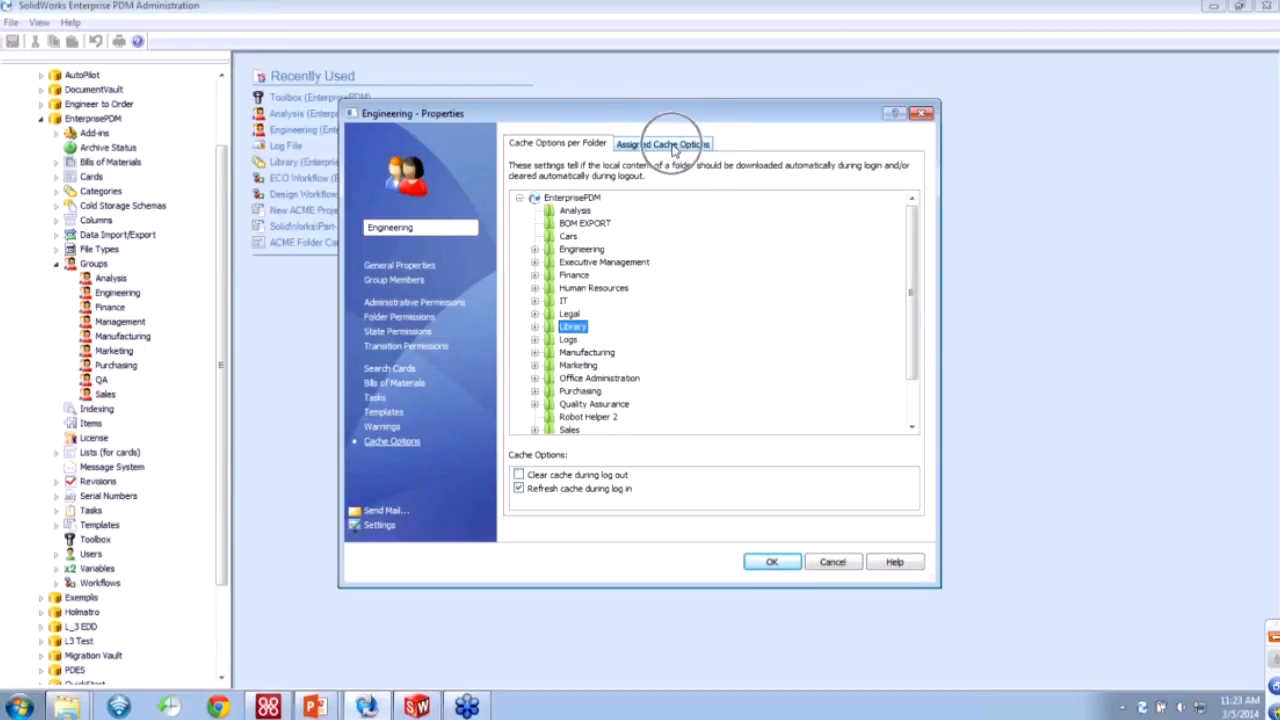
pyautogui.click(674, 146)
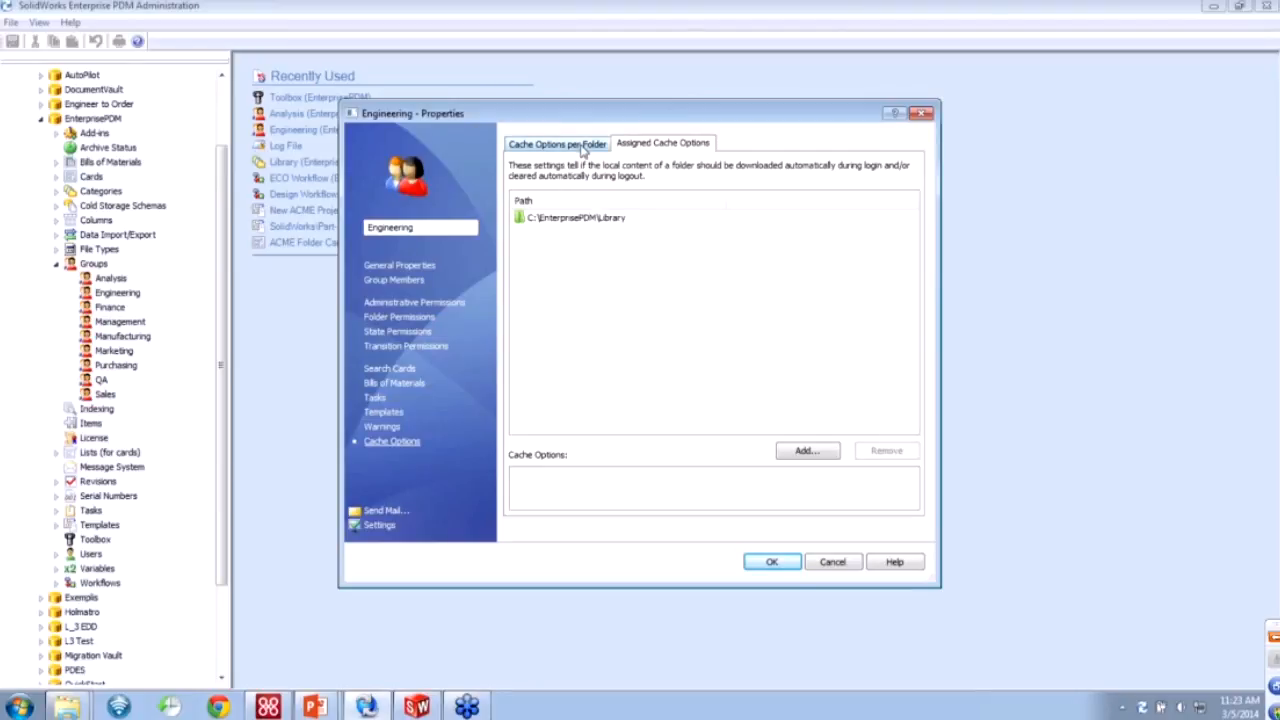
pyautogui.click(583, 146)
pyautogui.moveTo(917, 238)
pyautogui.mouseDown()
pyautogui.moveTo(913, 300)
pyautogui.moveTo(913, 225)
pyautogui.mouseUp()
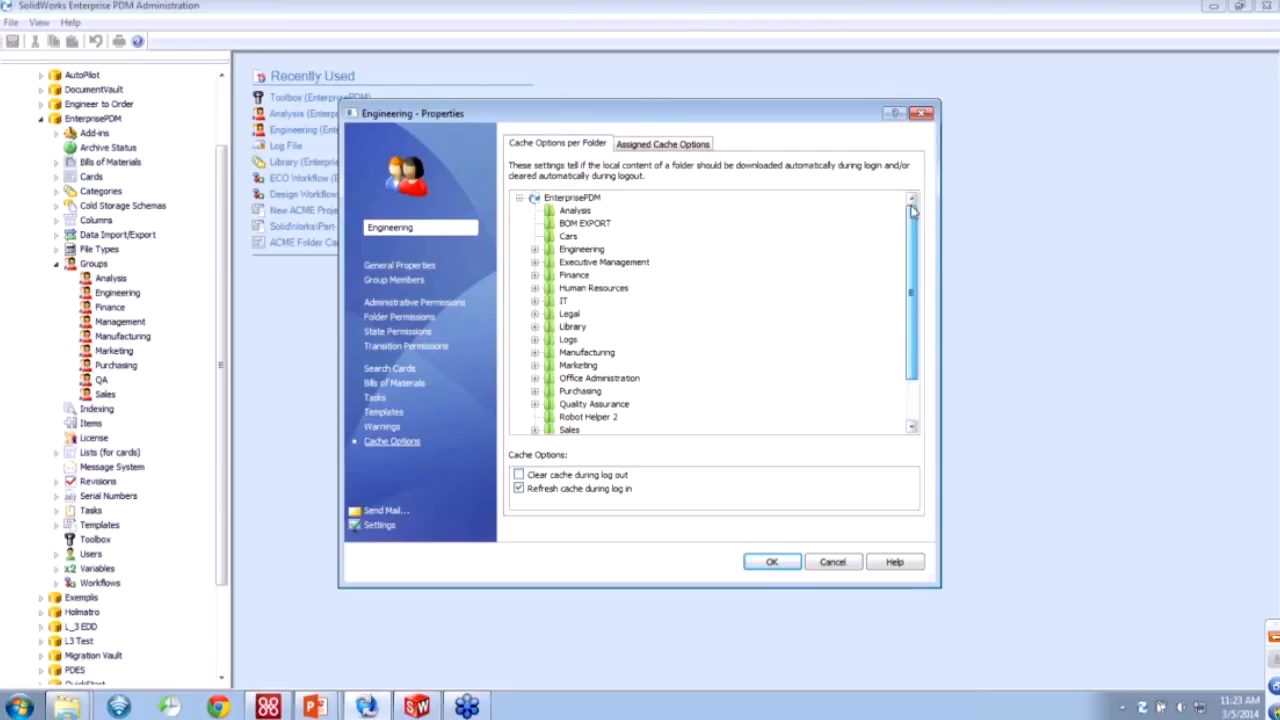
pyautogui.click(568, 249)
pyautogui.click(574, 274)
pyautogui.click(540, 487)
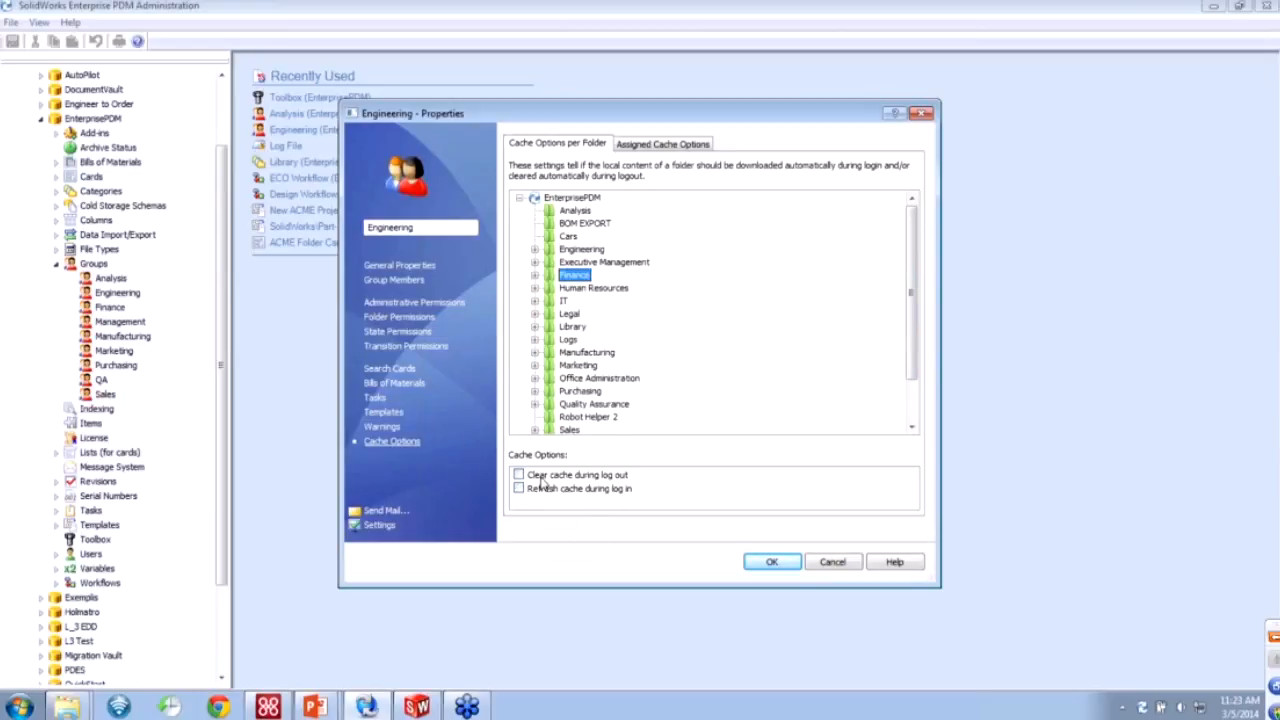
pyautogui.click(590, 251)
pyautogui.click(584, 286)
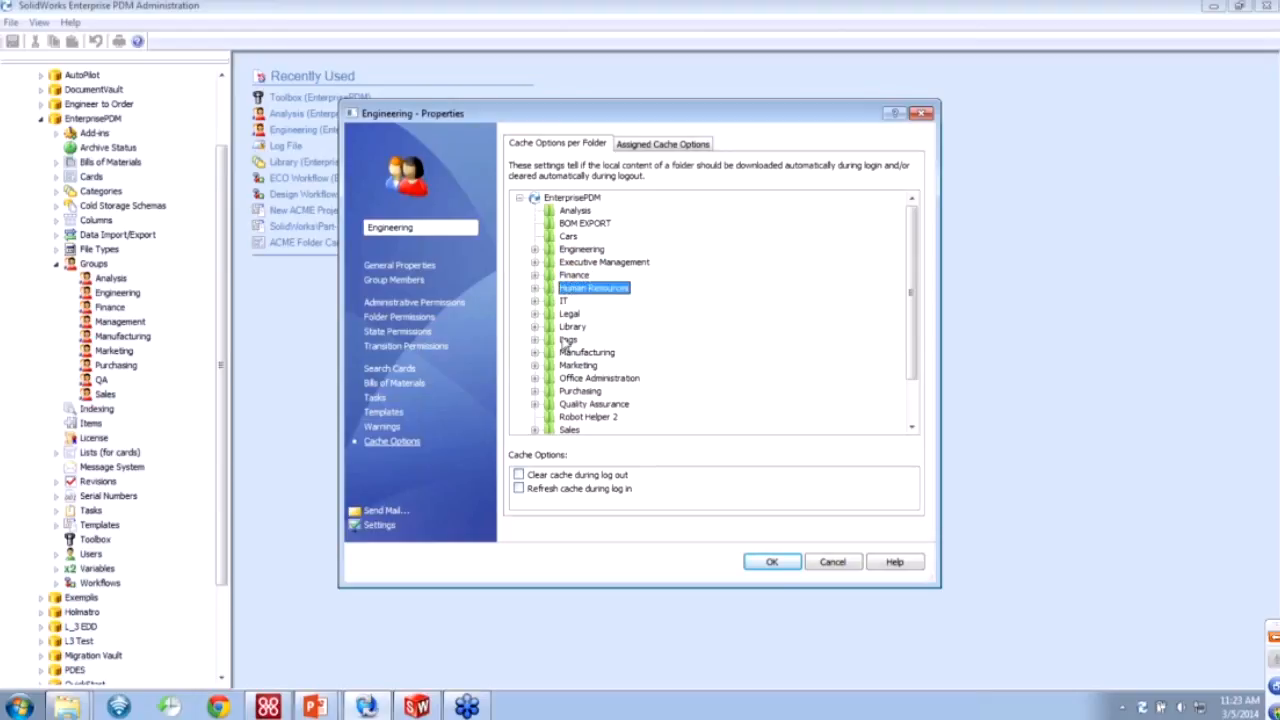
pyautogui.click(567, 327)
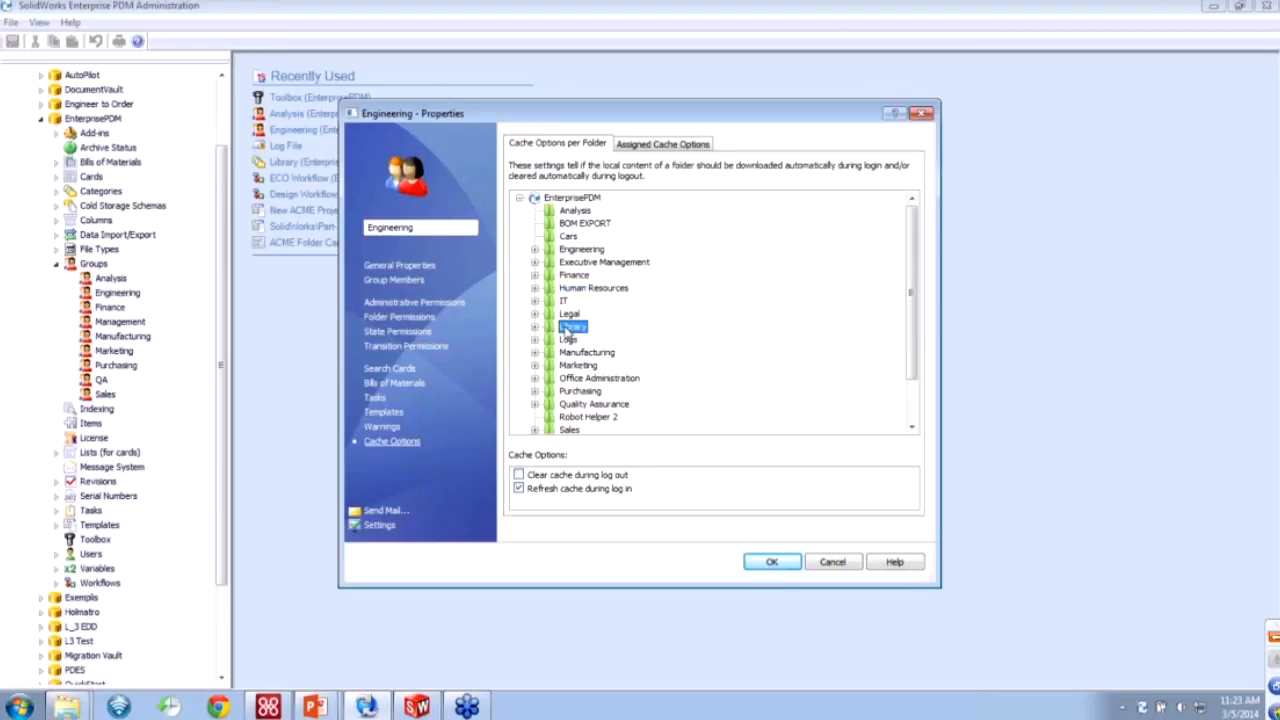
# Check the cache options assigned to the path C:\EnterprisePDM\Library.
pyautogui.click(663, 144)
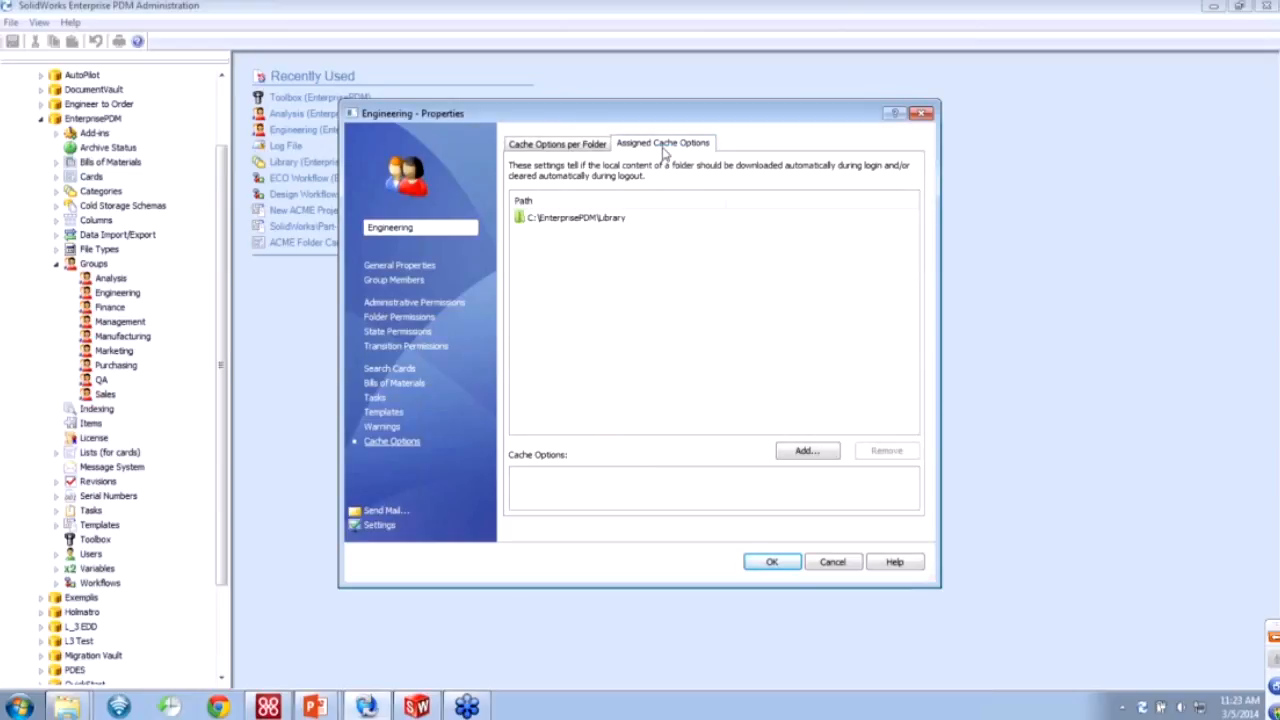
pyautogui.click(557, 219)
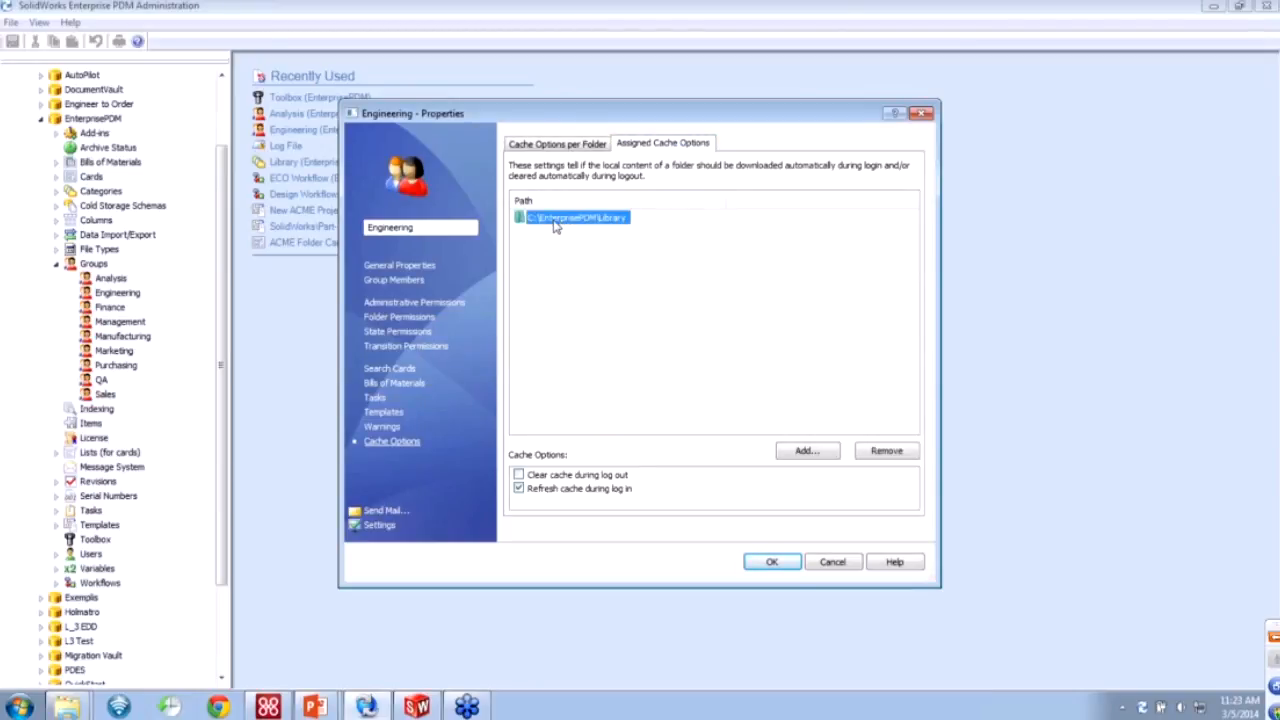
pyautogui.click(566, 300)
pyautogui.click(556, 223)
# Review the Engineering group's members, and accept the group's properties.
pyautogui.click(400, 283)
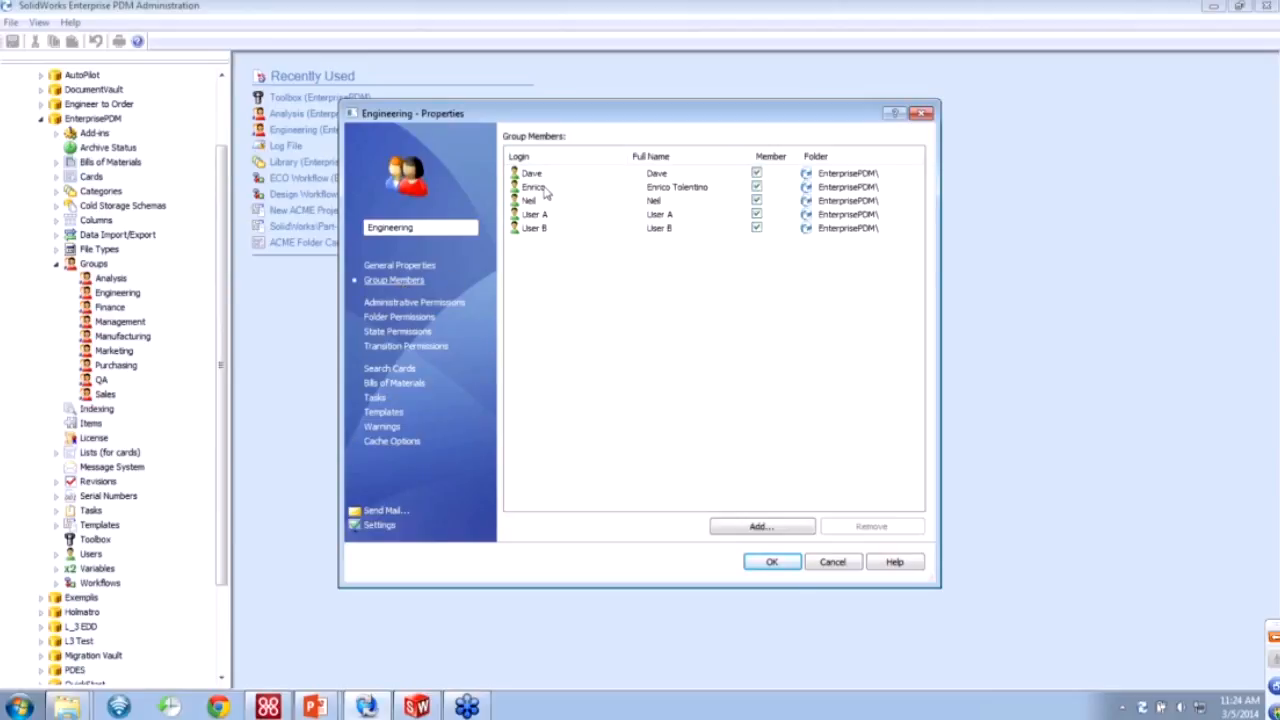
pyautogui.click(772, 563)
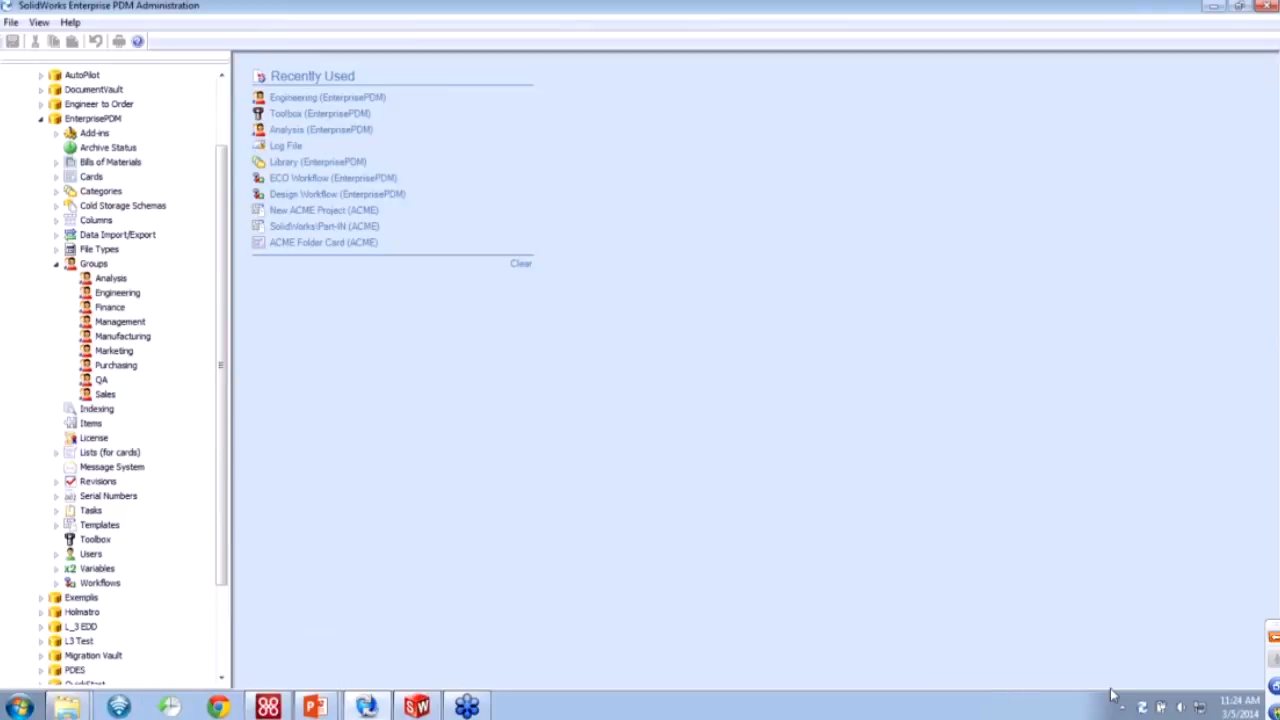
# Log off the current account from the EnterprisePDM vault.
pyautogui.rightClick(1143, 708)
pyautogui.moveTo(1156, 595)
pyautogui.click(1093, 597)
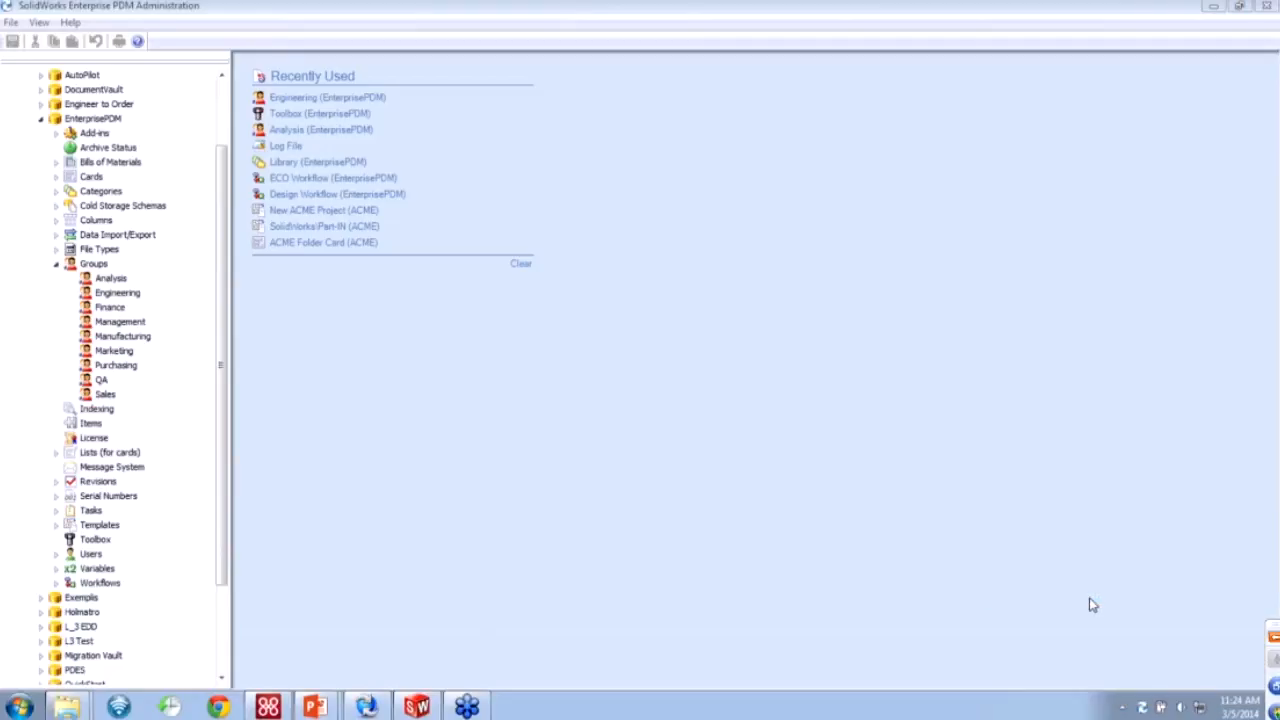
# Switch to Windows Explorer, open the EnterprisePDM vault view on Local Disk (C:), and log in with an Engineering member's user name.
pyautogui.moveTo(68, 706)
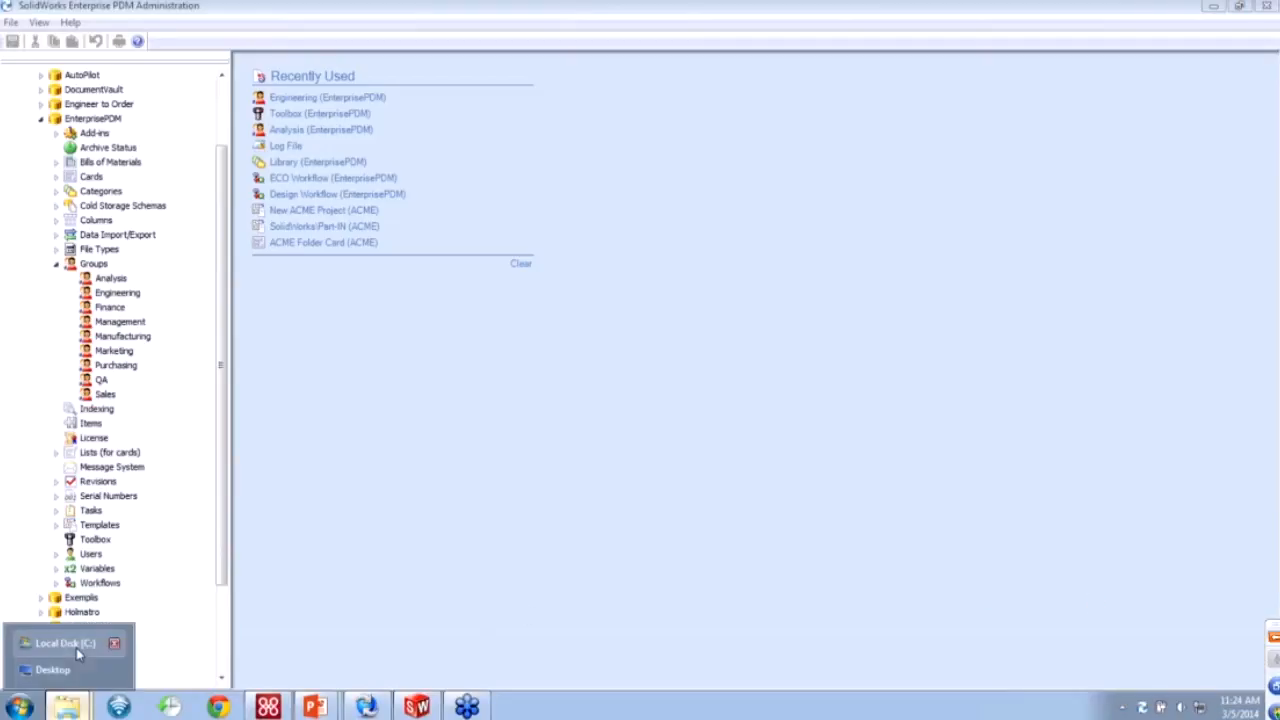
pyautogui.click(76, 650)
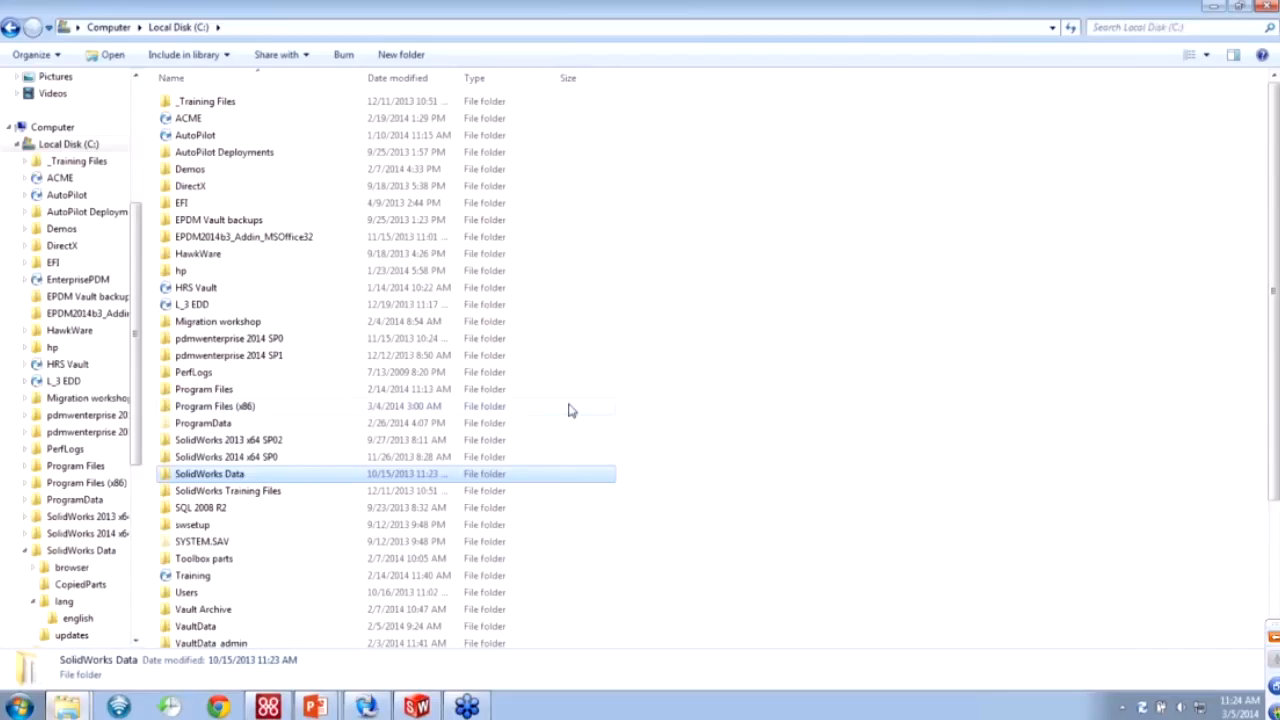
pyautogui.click(446, 408)
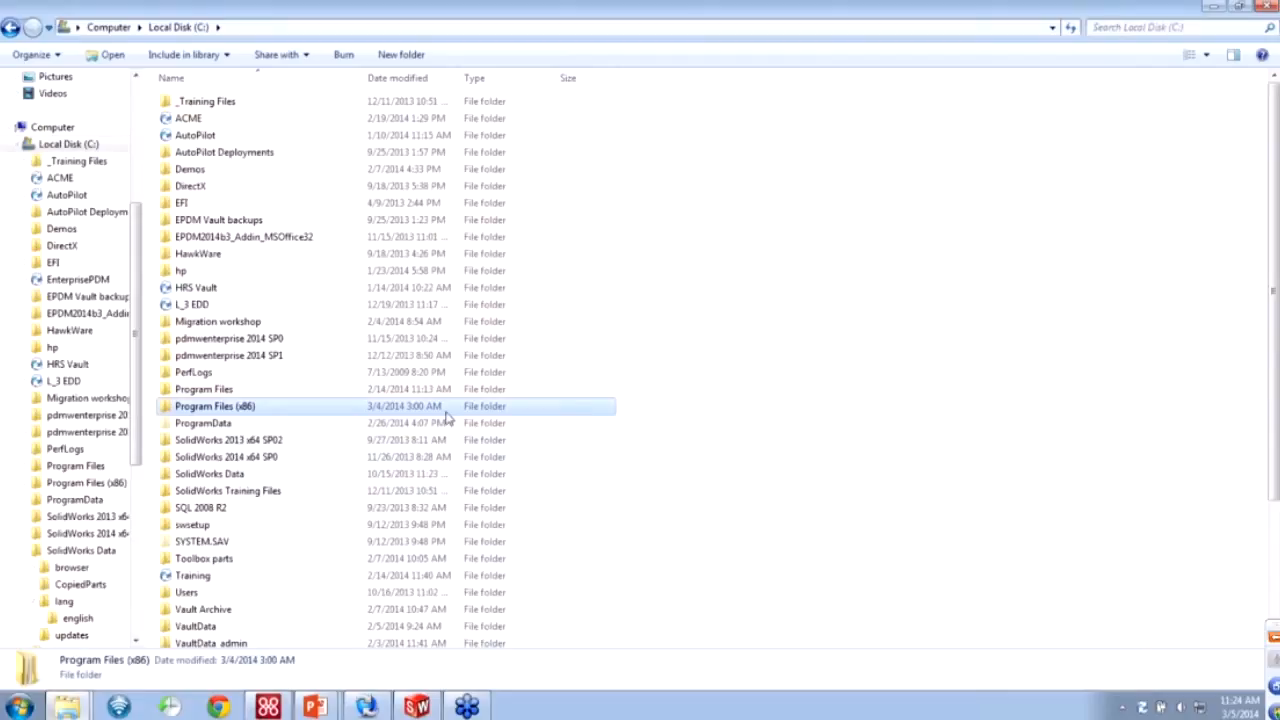
pyautogui.click(254, 205)
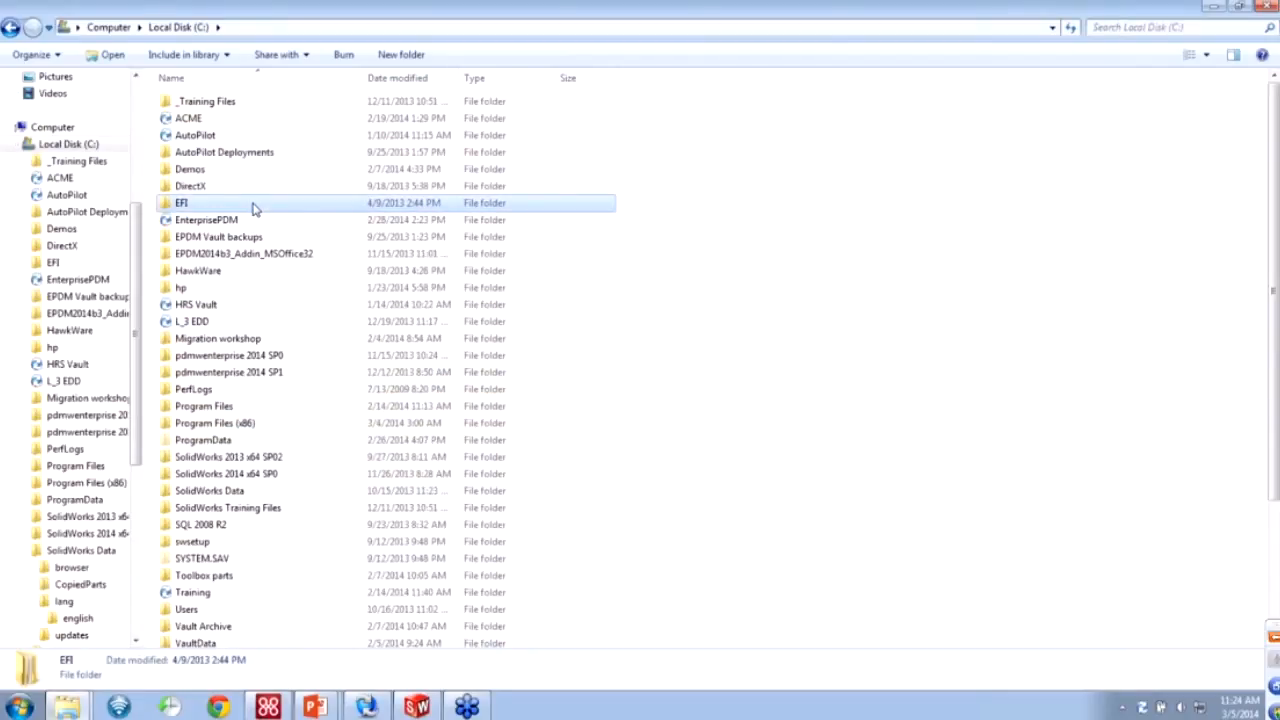
pyautogui.doubleClick(246, 221)
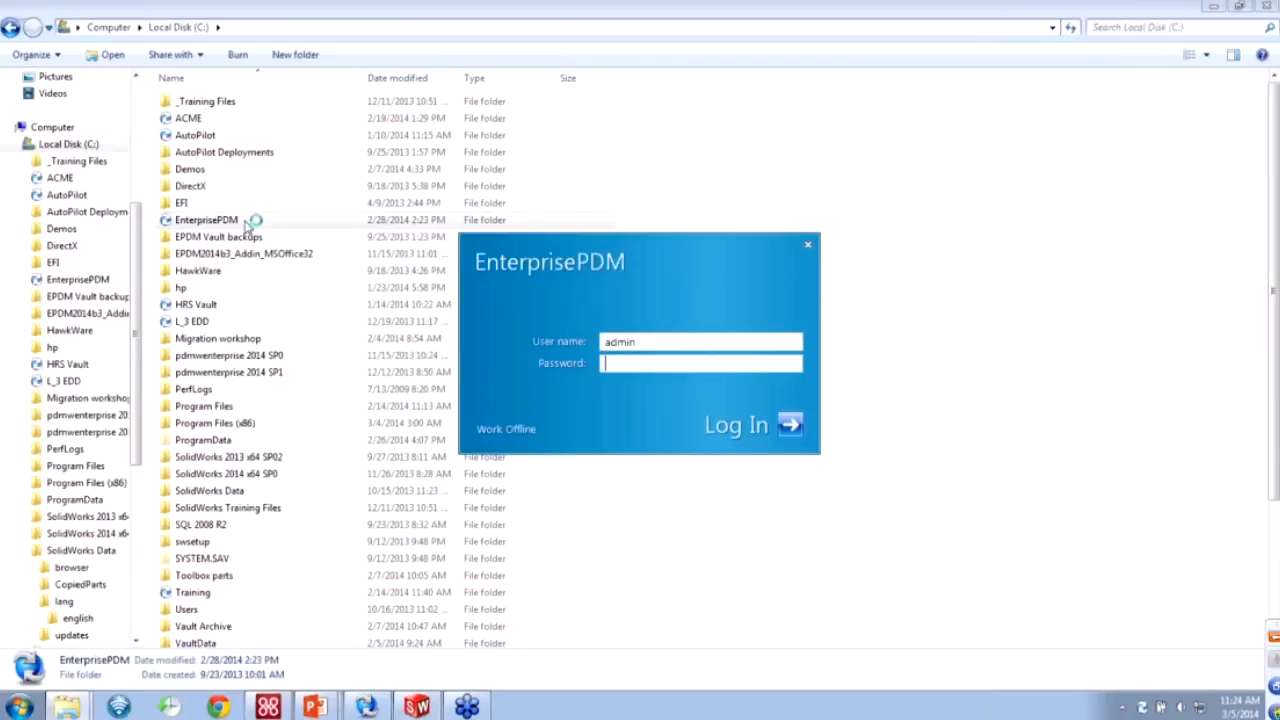
pyautogui.write('enrico')
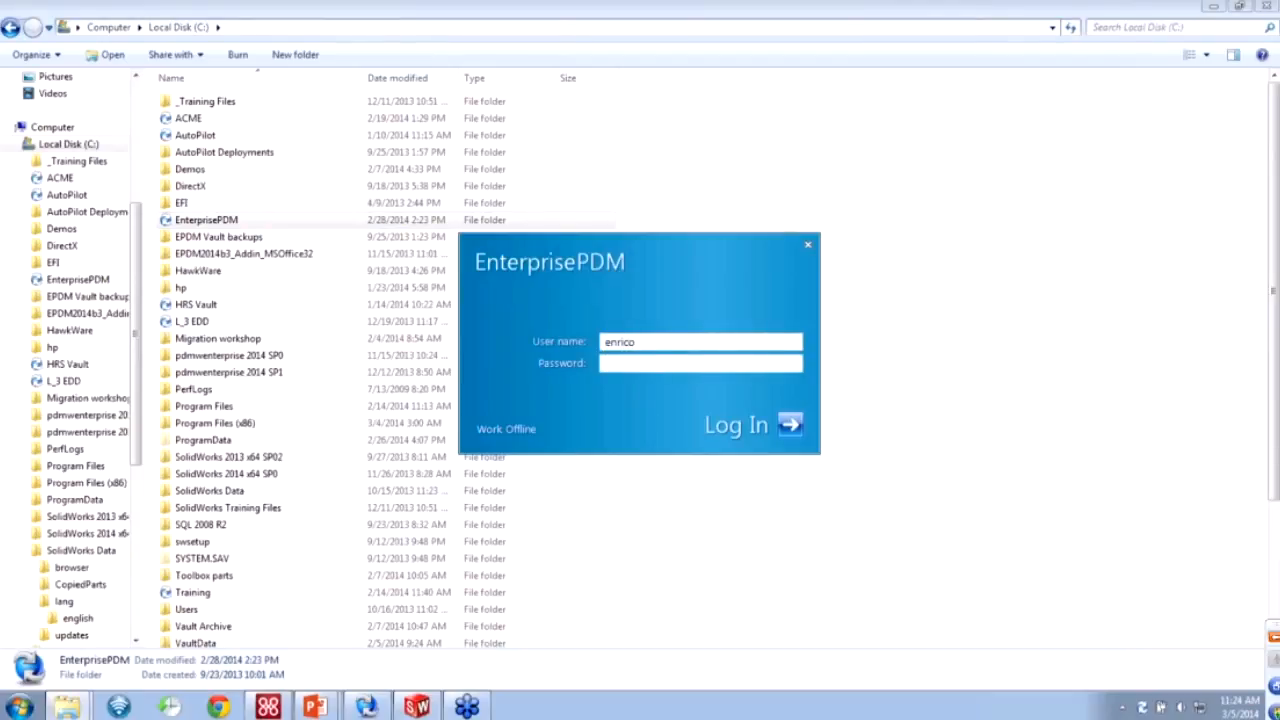
pyautogui.press('Return')
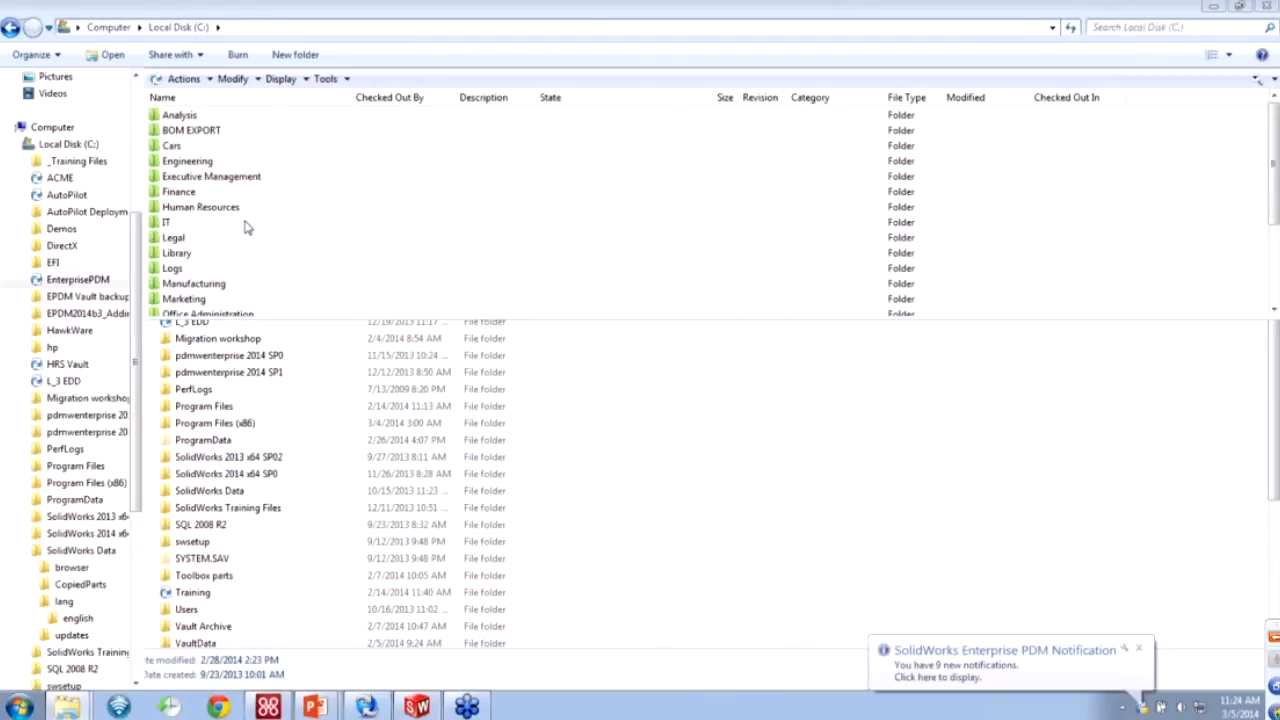
# Open the pending vault notifications and discard all of their messages.
pyautogui.click(1014, 668)
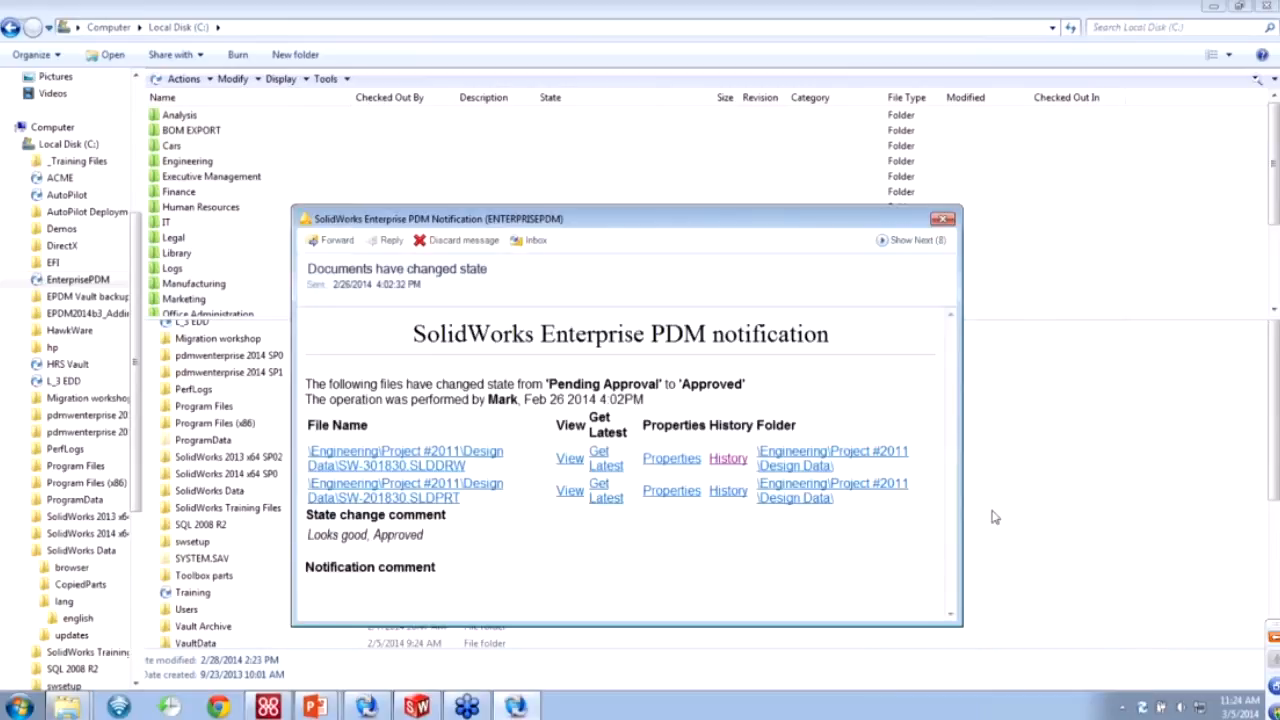
pyautogui.click(442, 242)
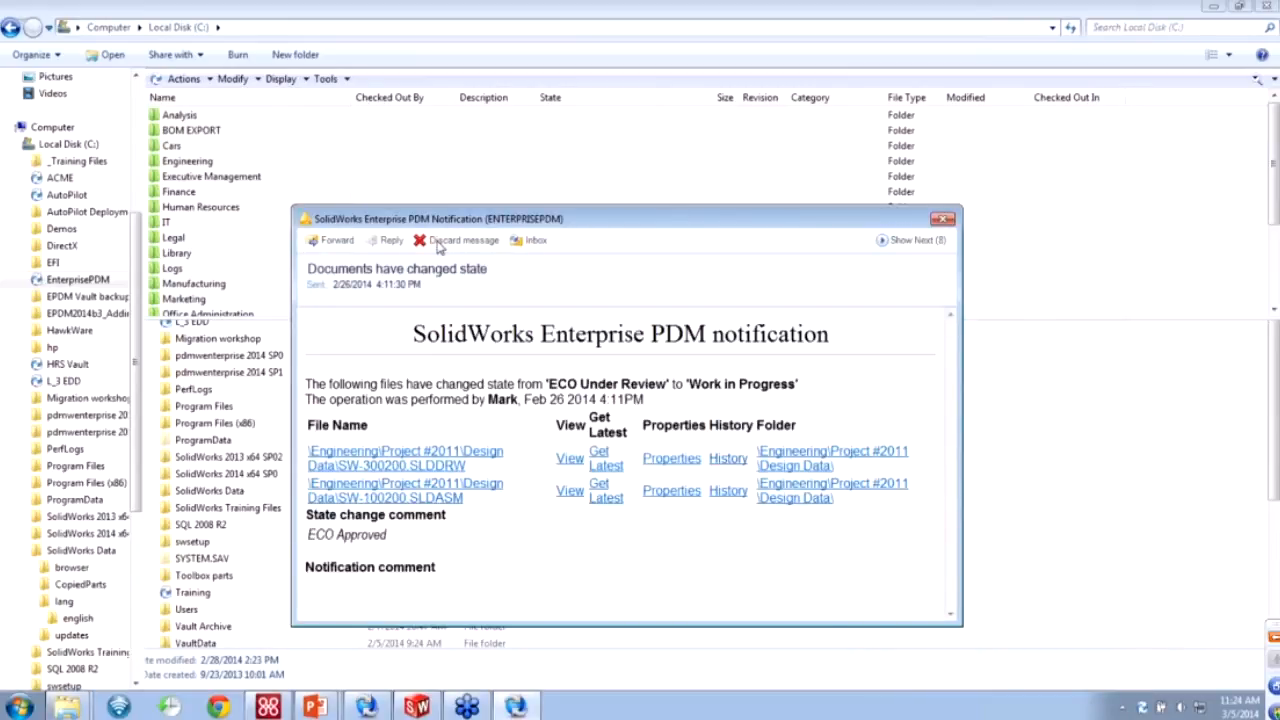
pyautogui.click(440, 245)
pyautogui.click(433, 245)
pyautogui.click(436, 248)
pyautogui.click(443, 250)
pyautogui.click(449, 252)
pyautogui.click(449, 252)
pyautogui.click(449, 252)
pyautogui.click(449, 252)
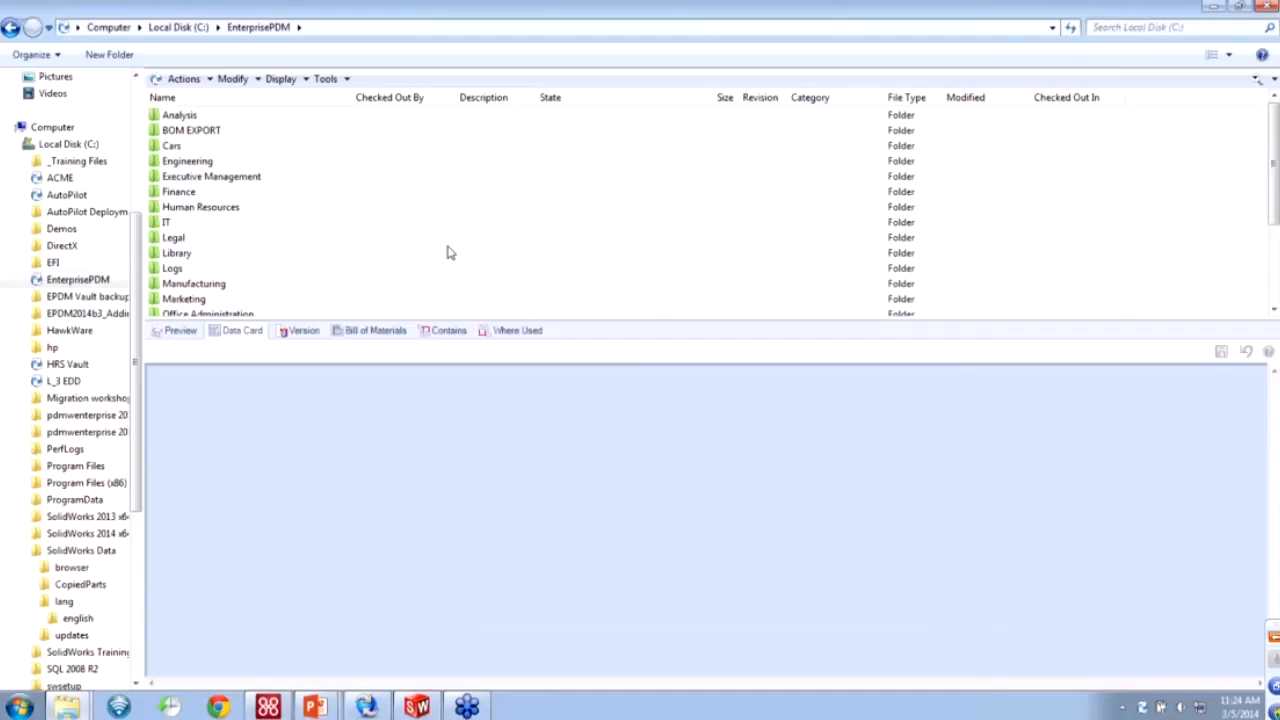
# Check the Library folder and its SolidWorks Data subfolder for locally cached files, and return to Library.
pyautogui.scroll(-2, 447, 252)
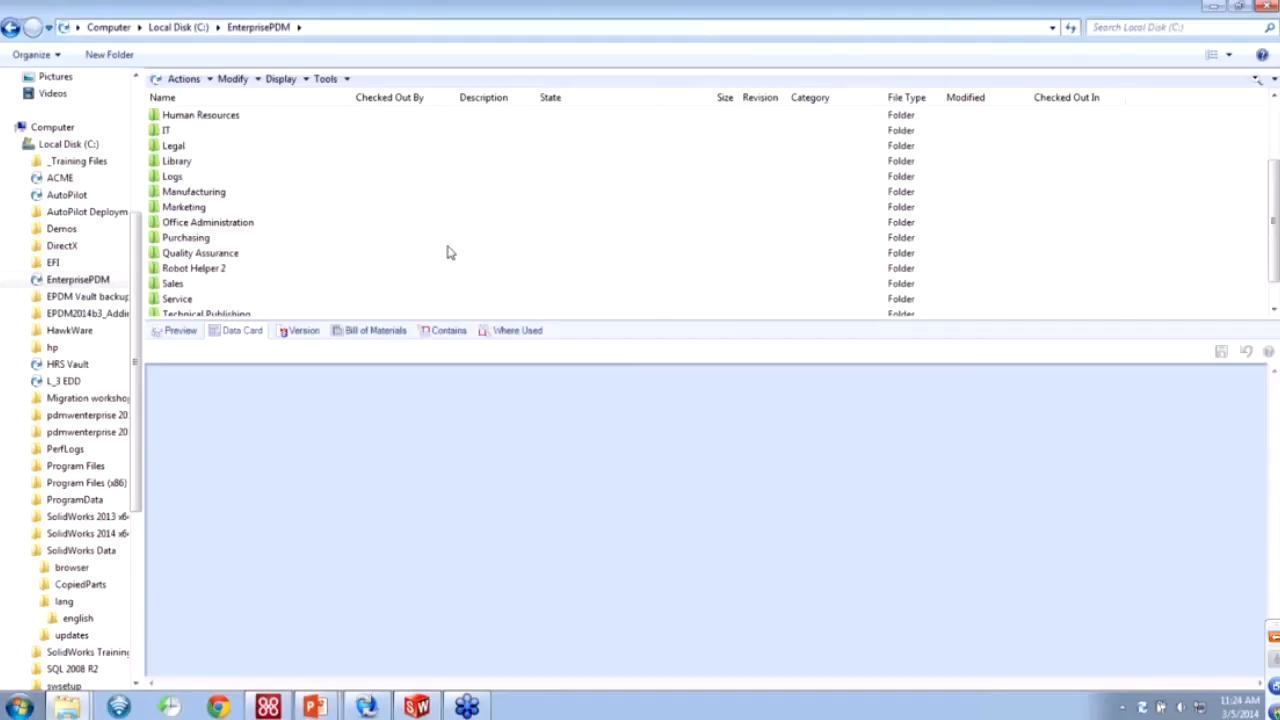
pyautogui.doubleClick(196, 164)
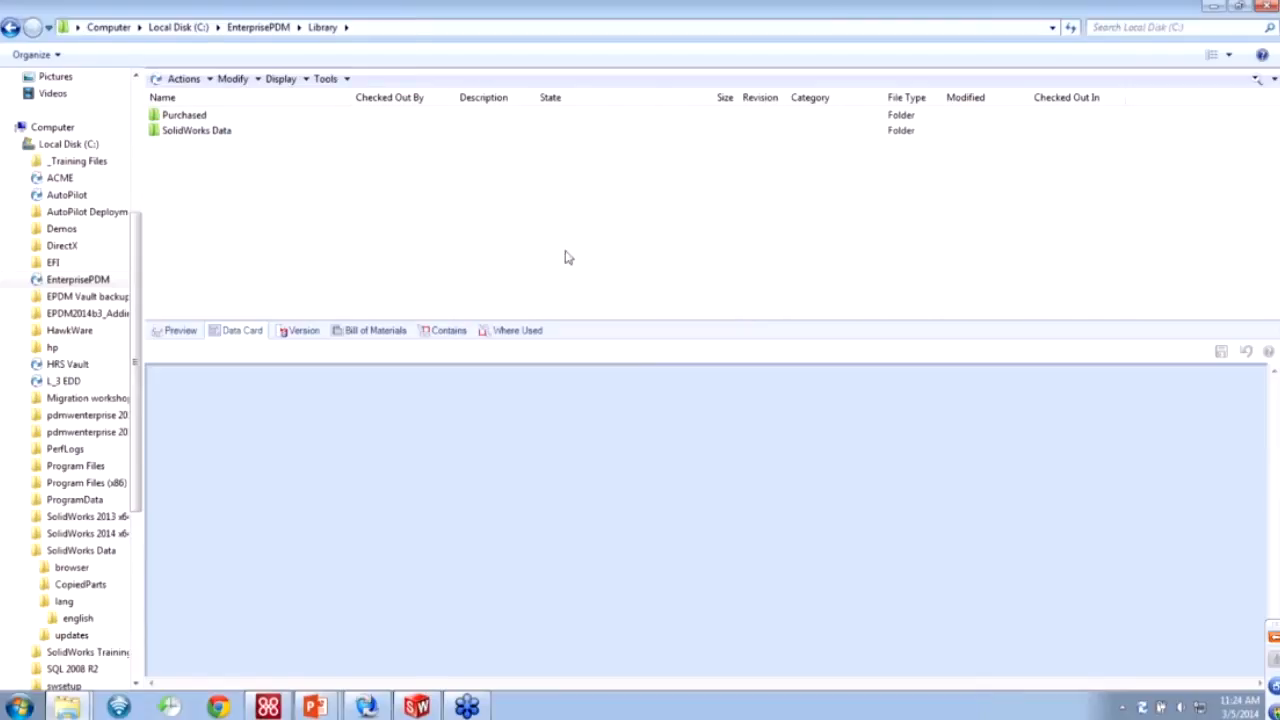
pyautogui.click(200, 136)
pyautogui.doubleClick(200, 136)
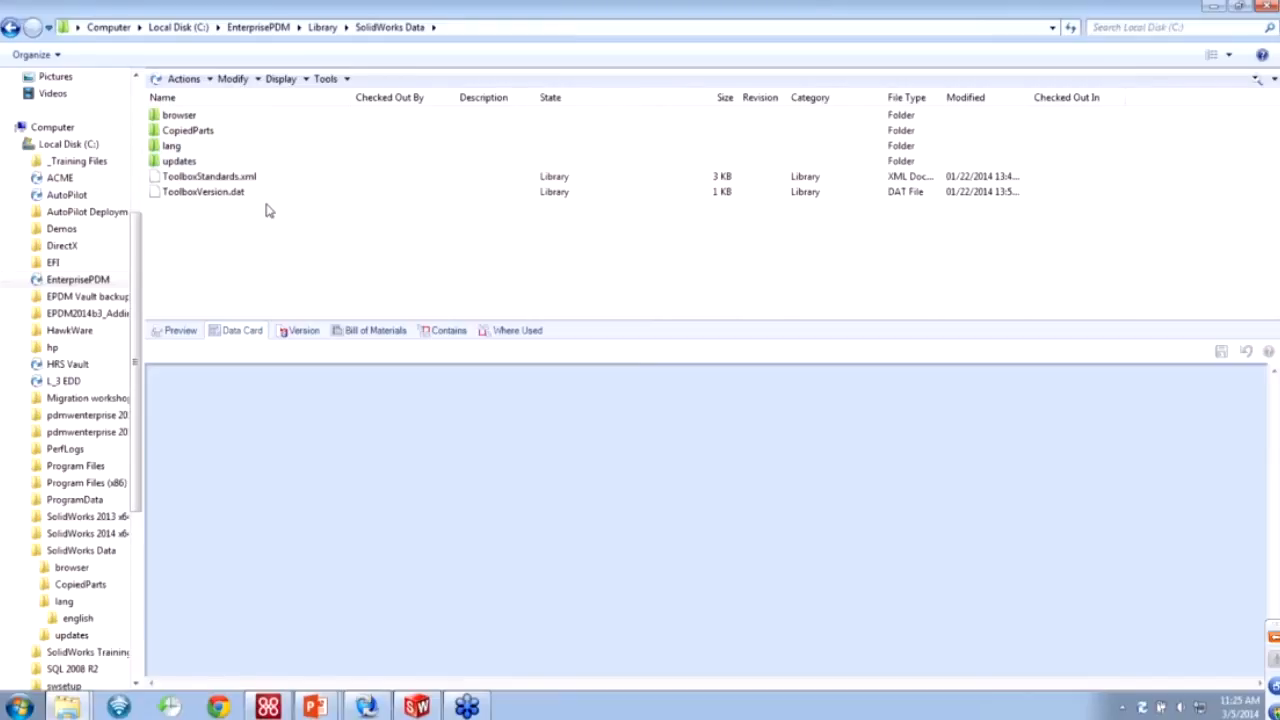
pyautogui.press('BackSpace')
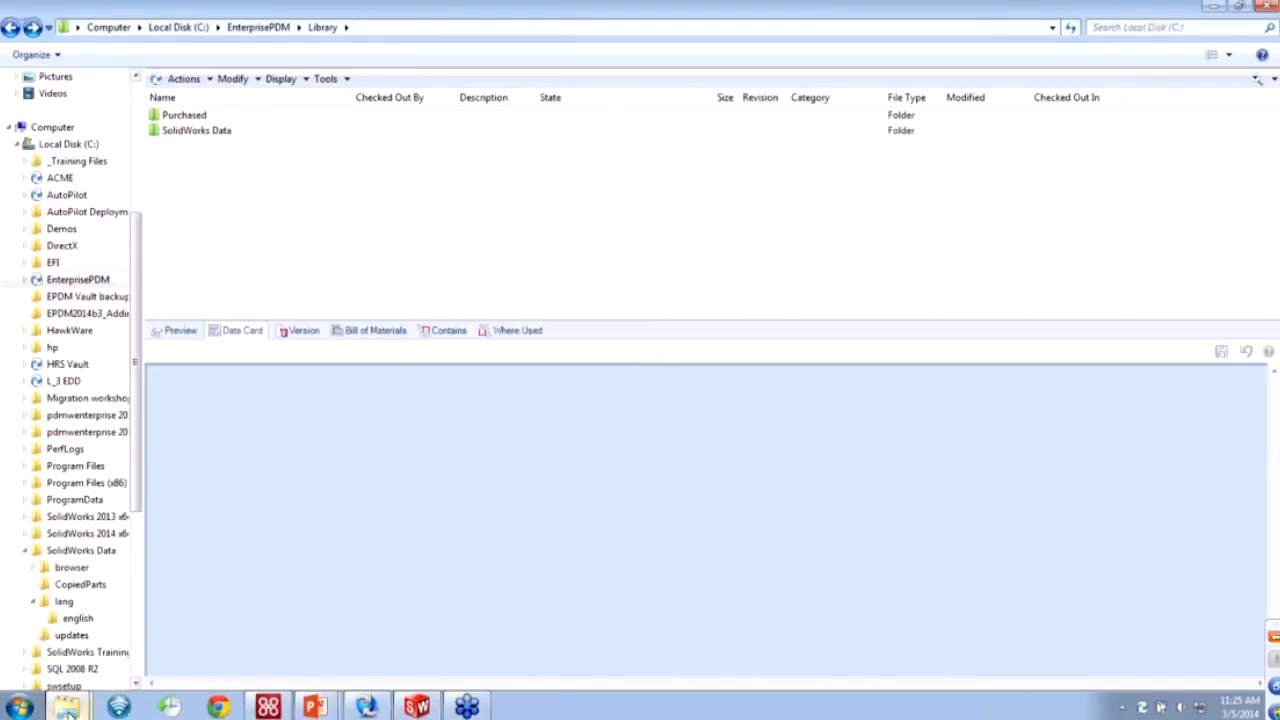
# In the Administration tool, recheck the Engineering group's members and the cache options of Library and its subfolders, and accept the properties.
pyautogui.click(366, 707)
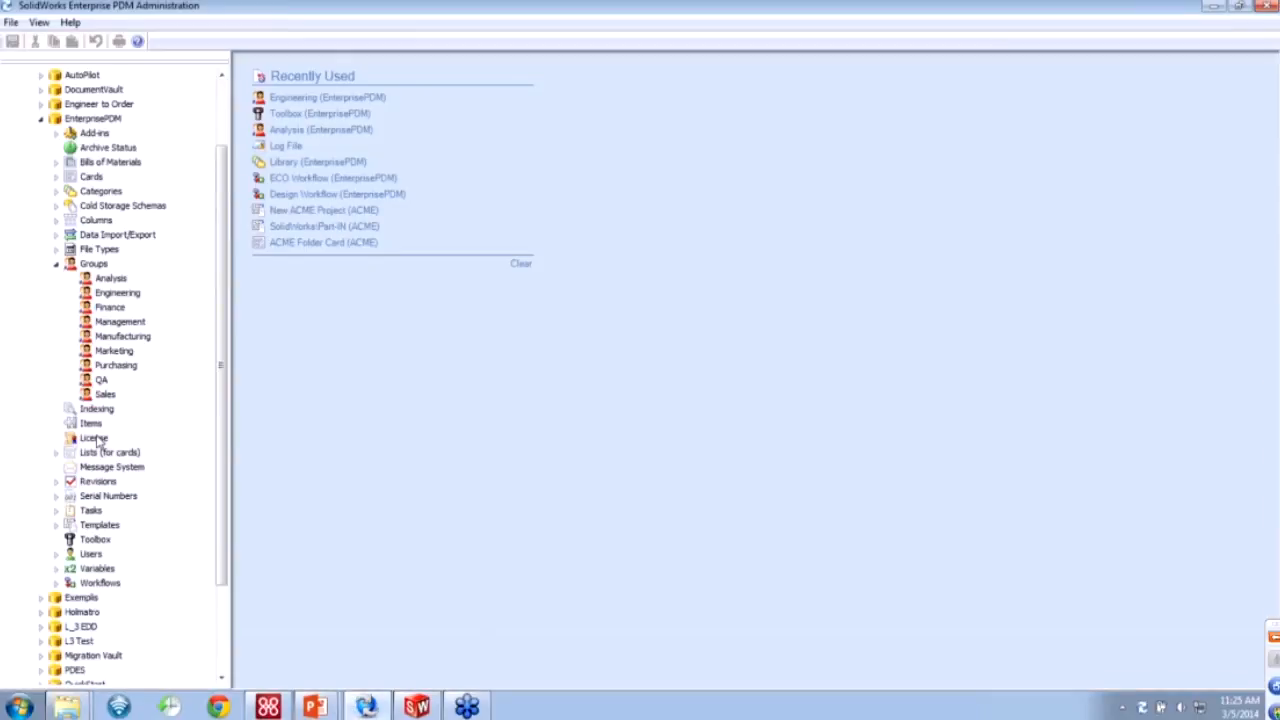
pyautogui.doubleClick(112, 294)
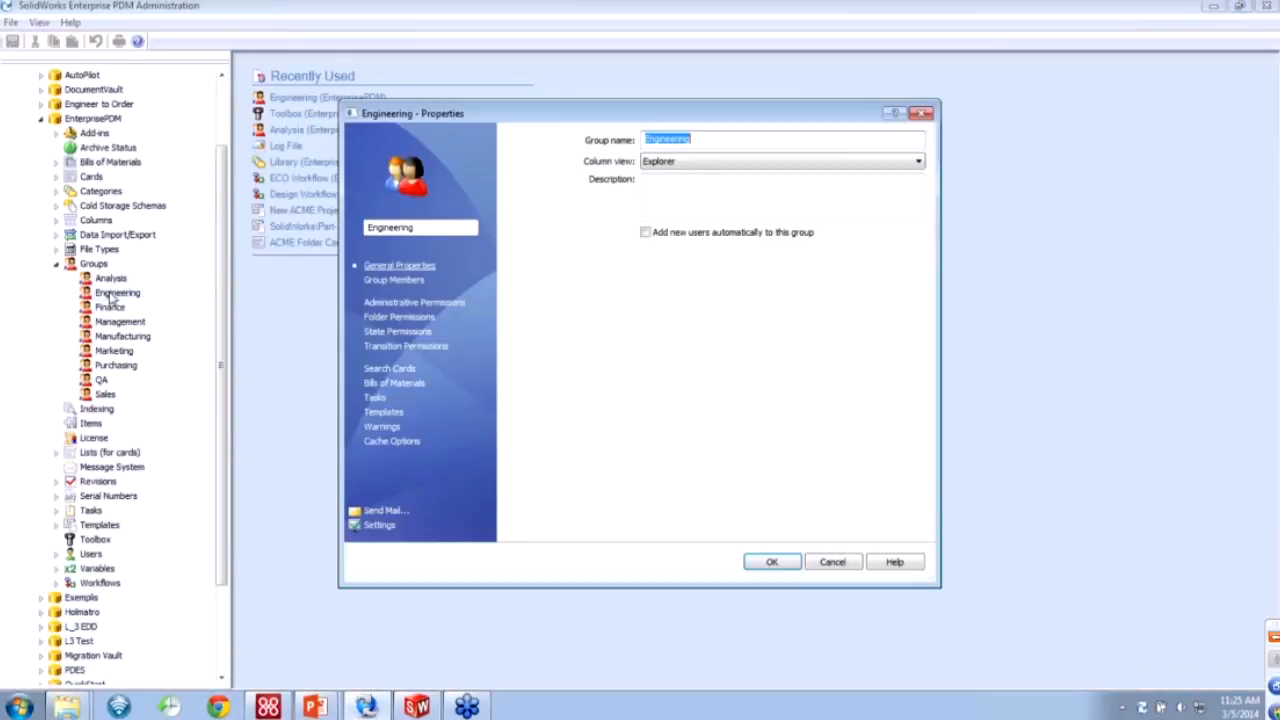
pyautogui.click(394, 281)
pyautogui.click(545, 191)
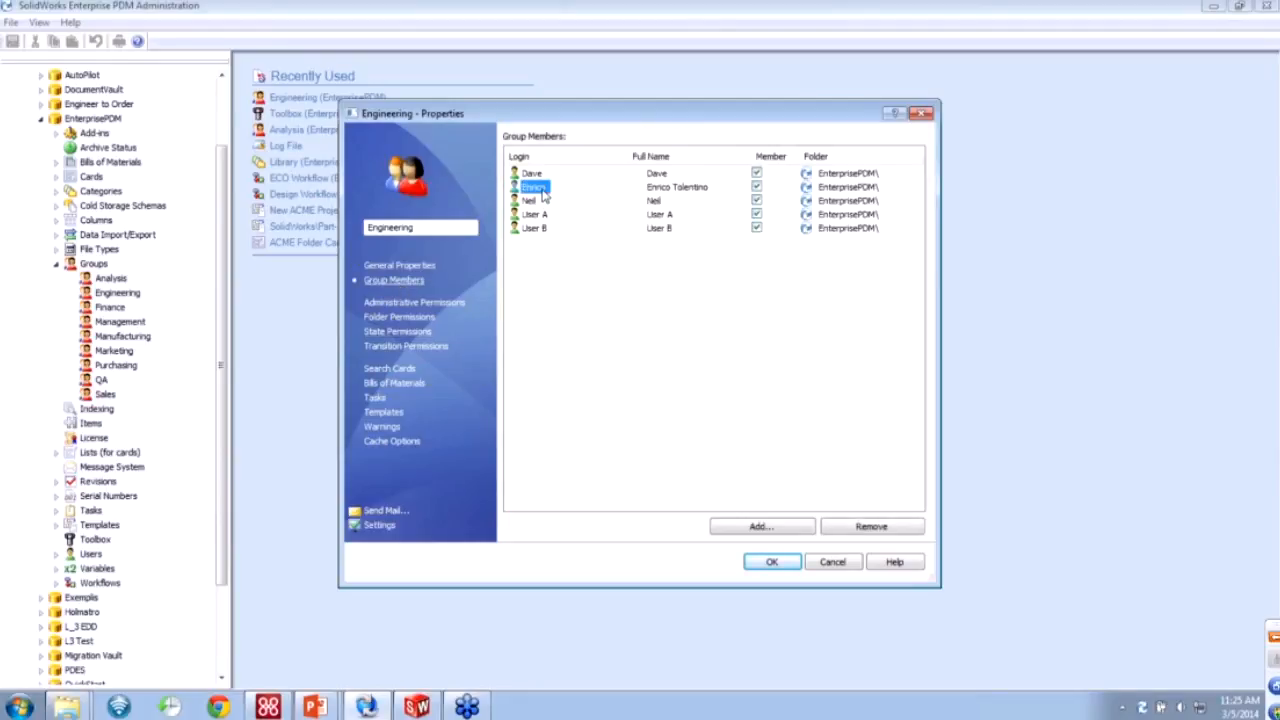
pyautogui.click(391, 442)
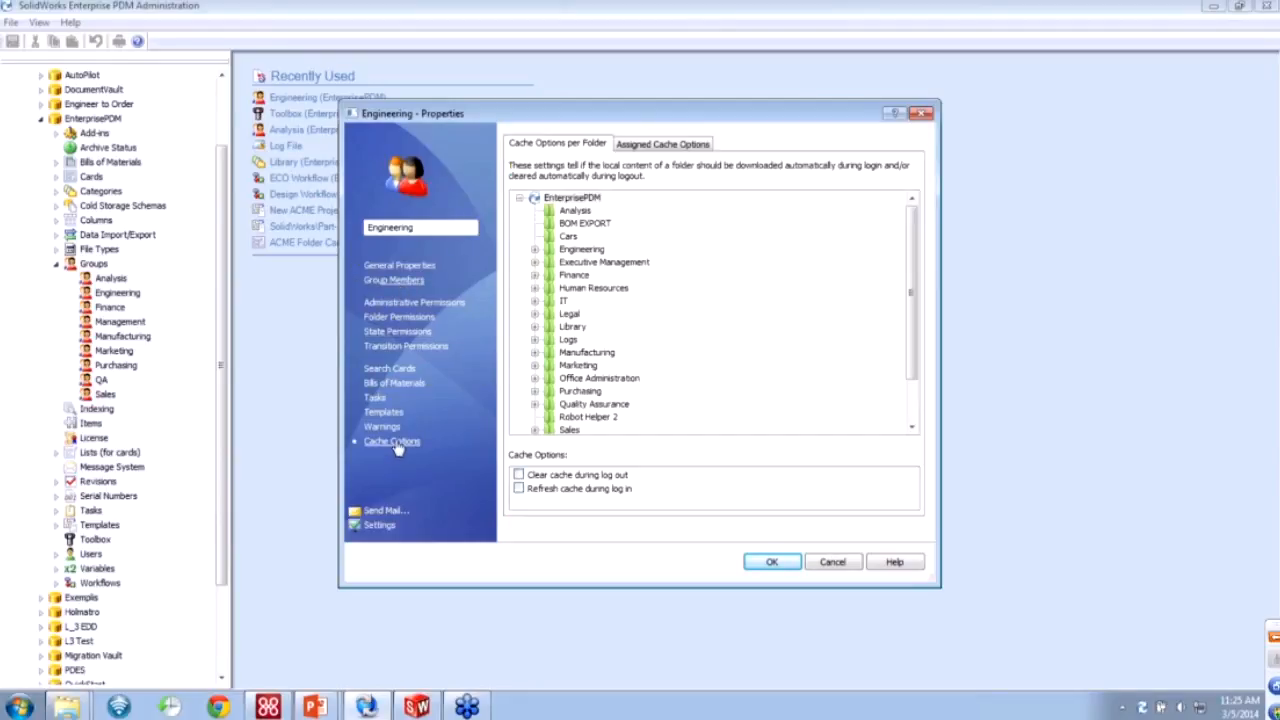
pyautogui.click(573, 327)
pyautogui.click(534, 329)
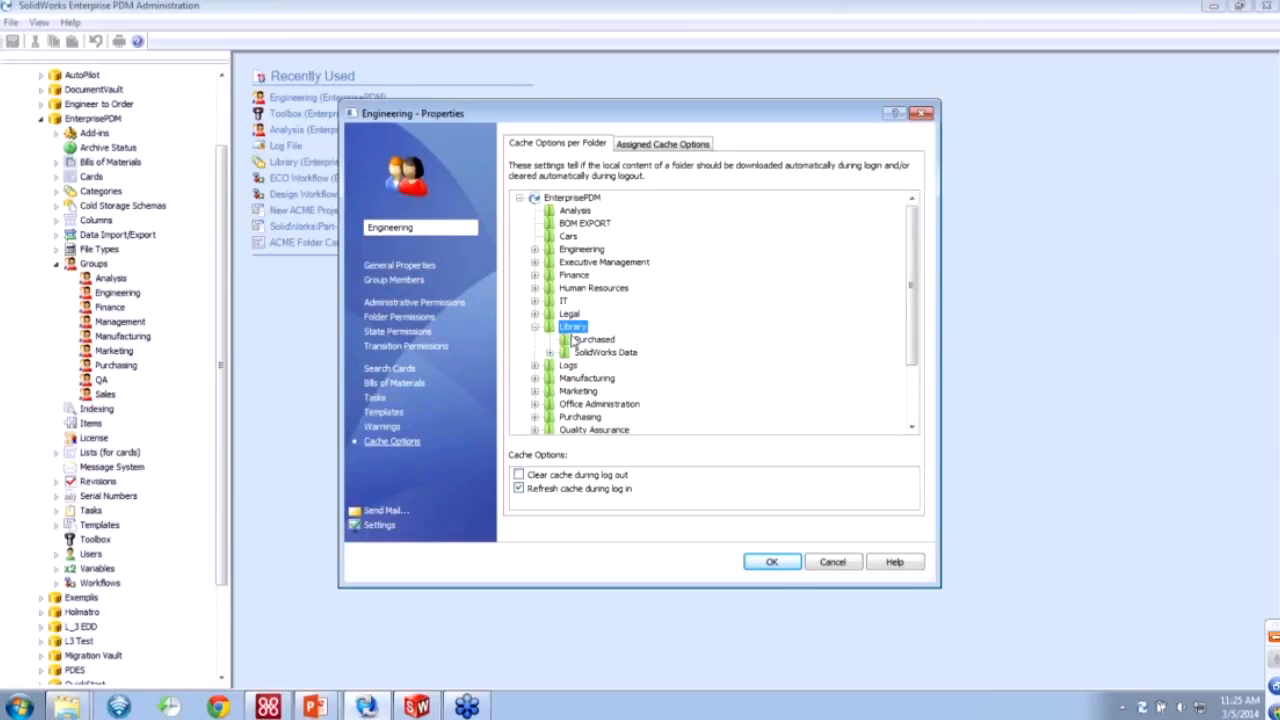
pyautogui.click(590, 341)
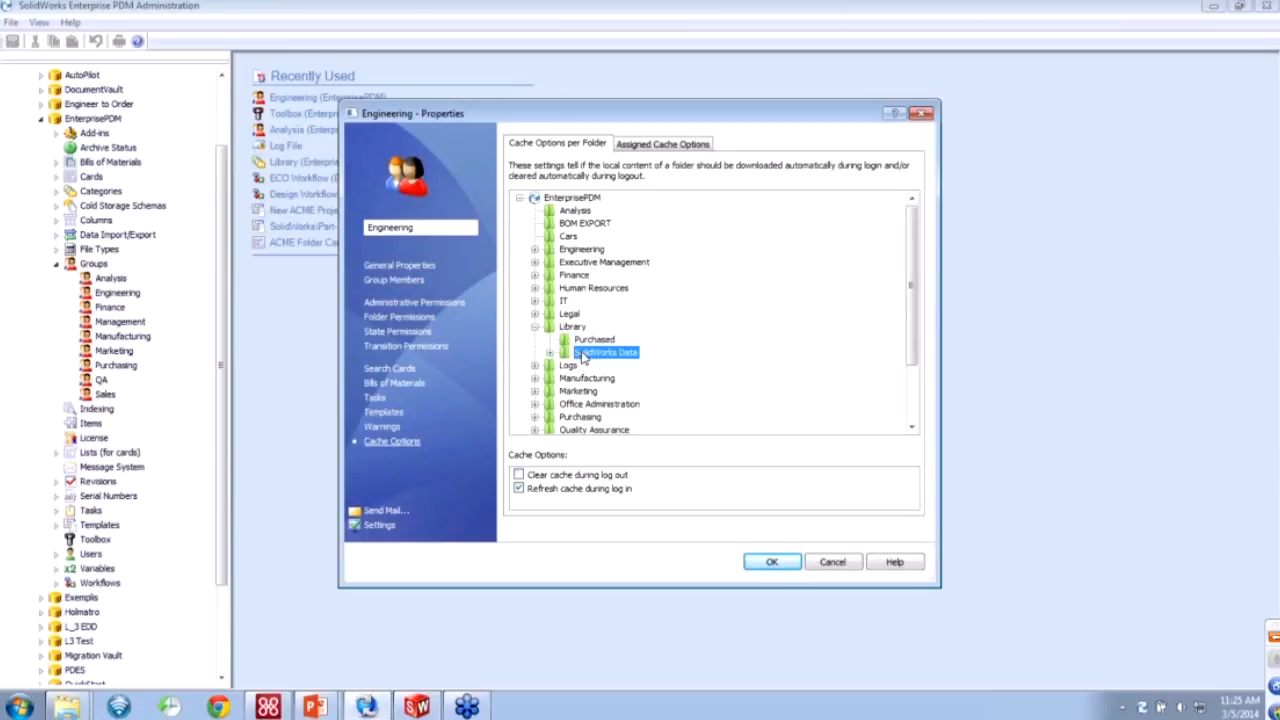
pyautogui.click(782, 563)
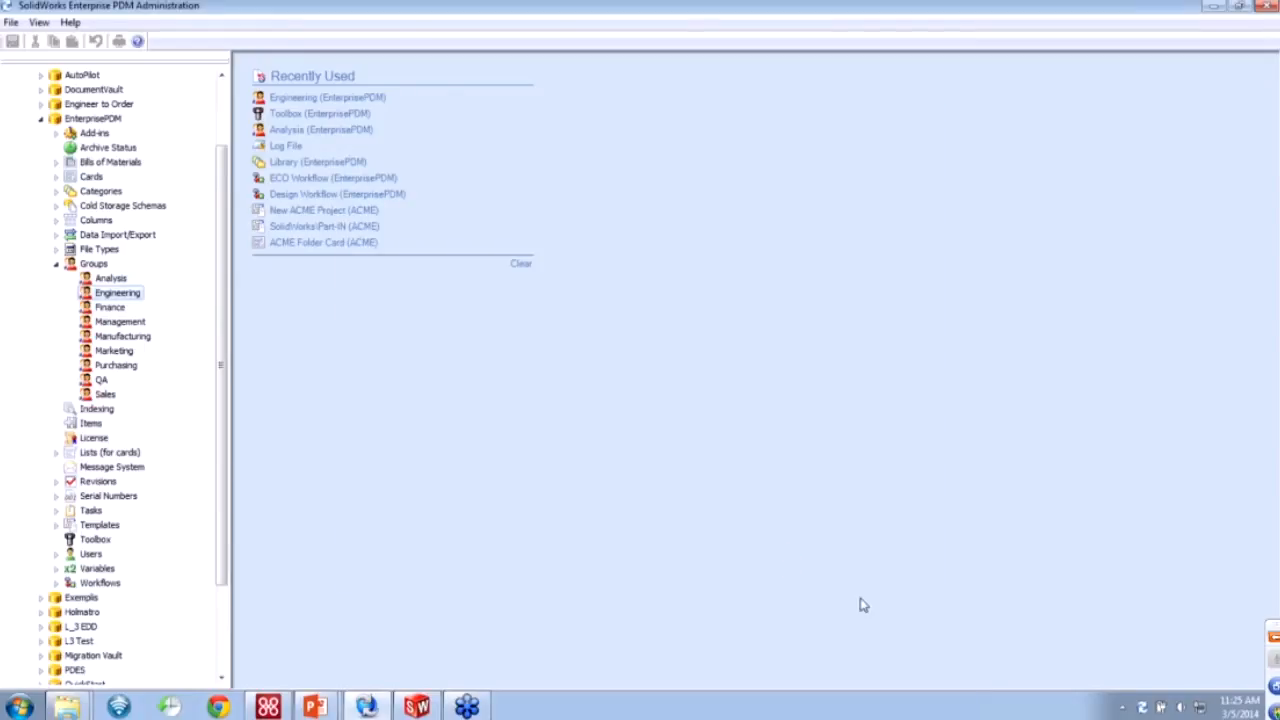
# Log off the EnterprisePDM vault and log back in through Windows Explorer with the same Engineering member's user name.
pyautogui.rightClick(1143, 708)
pyautogui.moveTo(1153, 600)
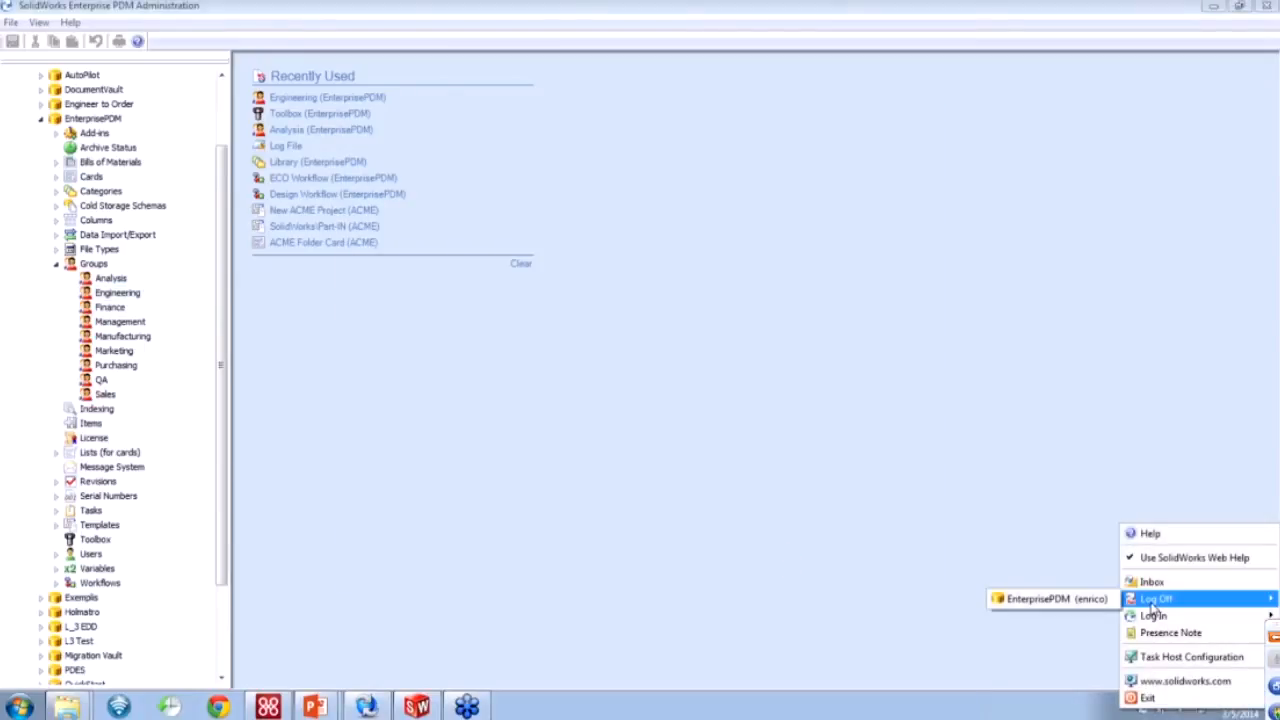
pyautogui.click(1055, 598)
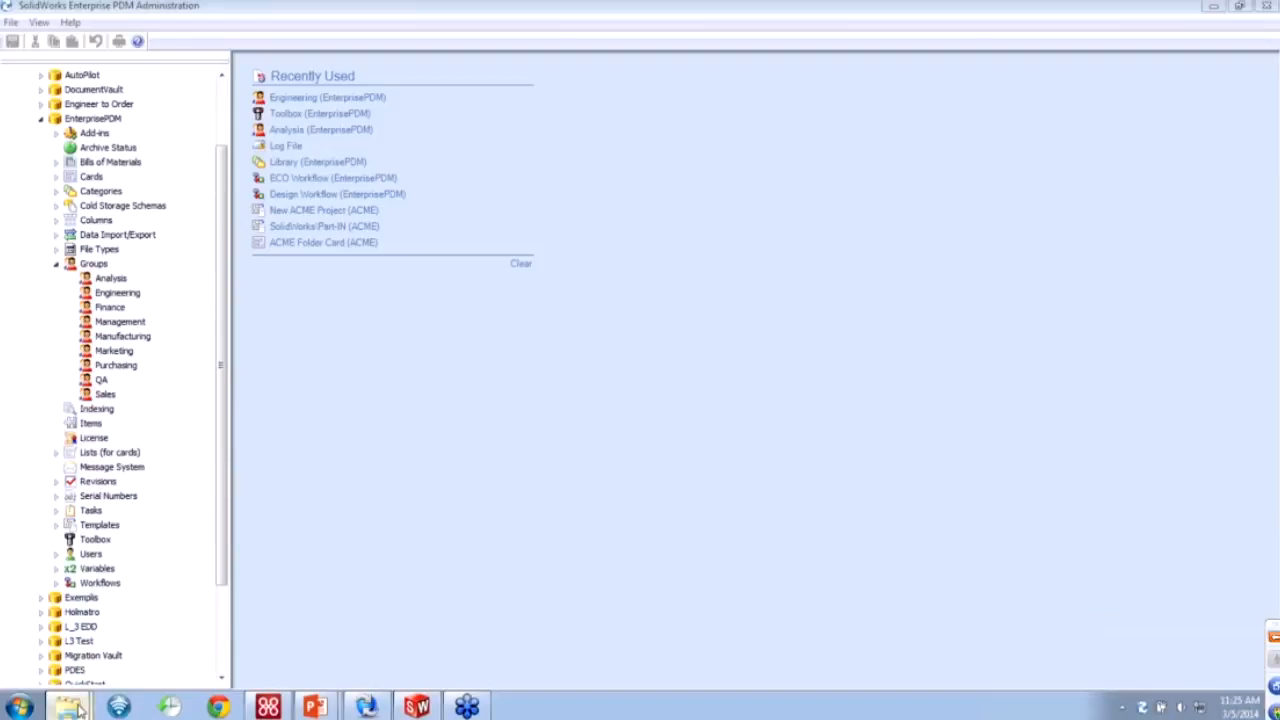
pyautogui.moveTo(82, 687)
pyautogui.click(70, 645)
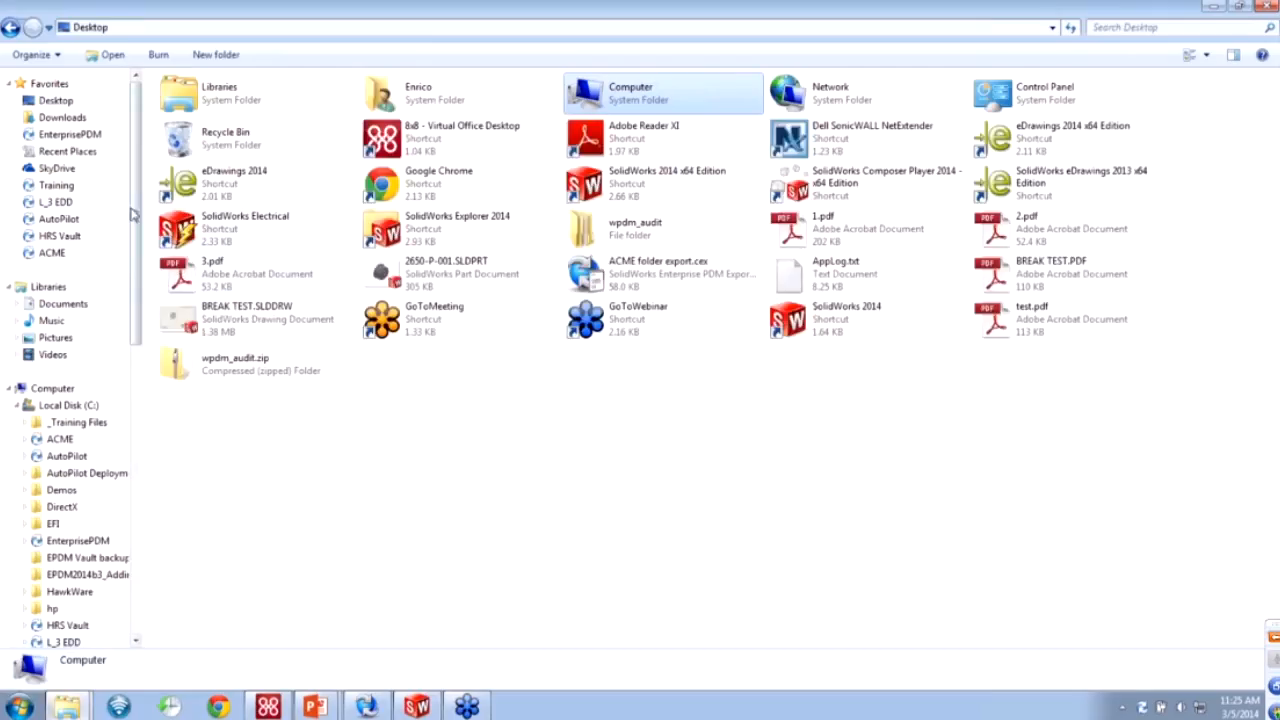
pyautogui.click(90, 134)
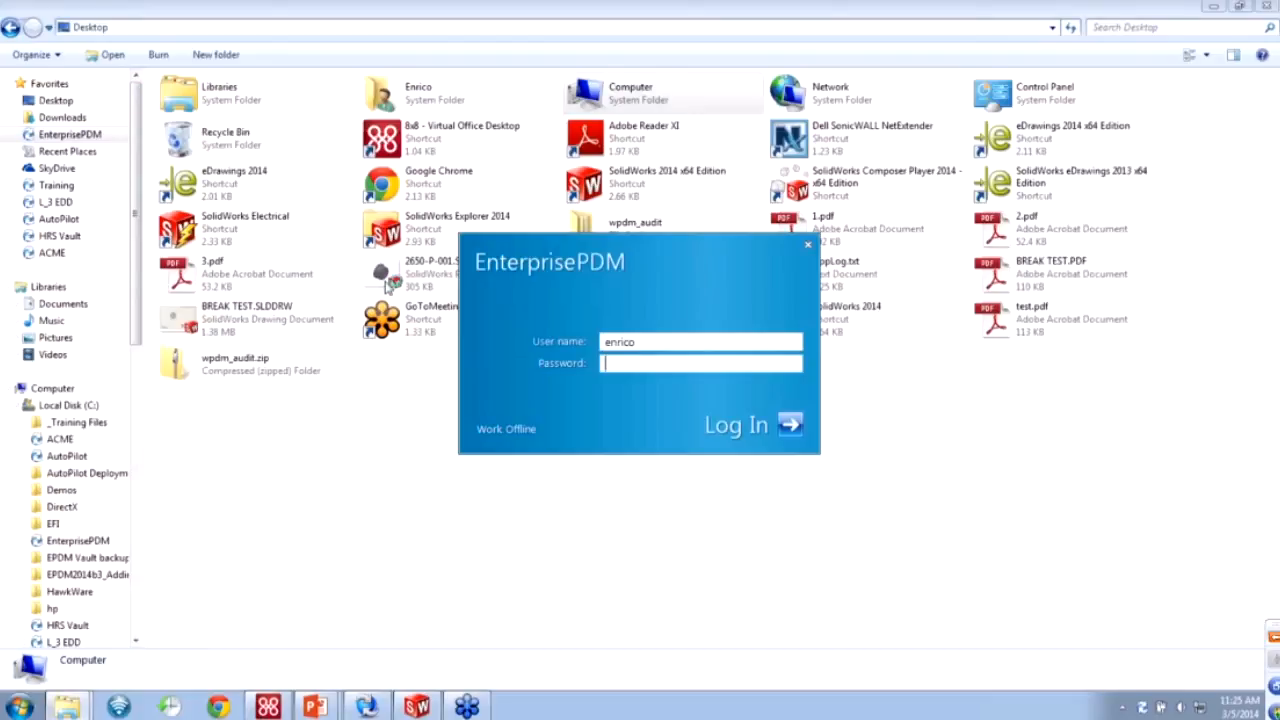
pyautogui.press('Return')
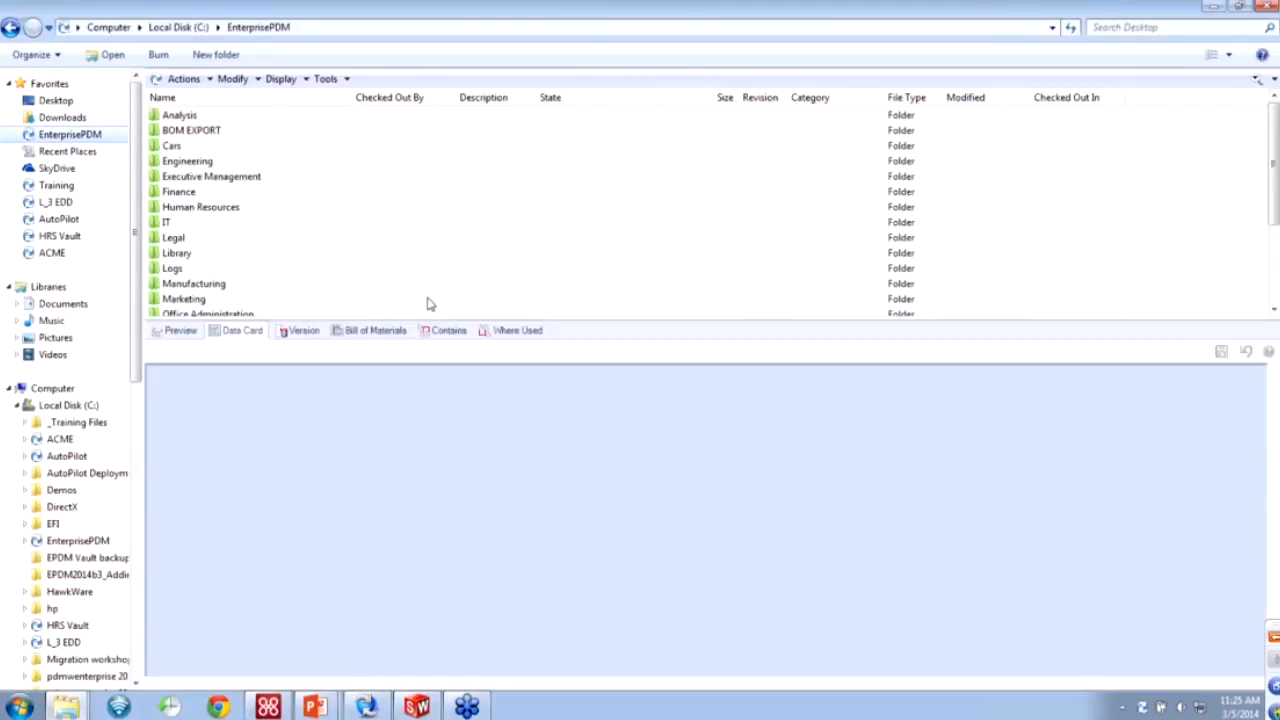
# Enlarge the vault's file list, check the contents of Library and SolidWorks Data, and return to the vault root.
pyautogui.moveTo(435, 319); pyautogui.dragTo(436, 394)
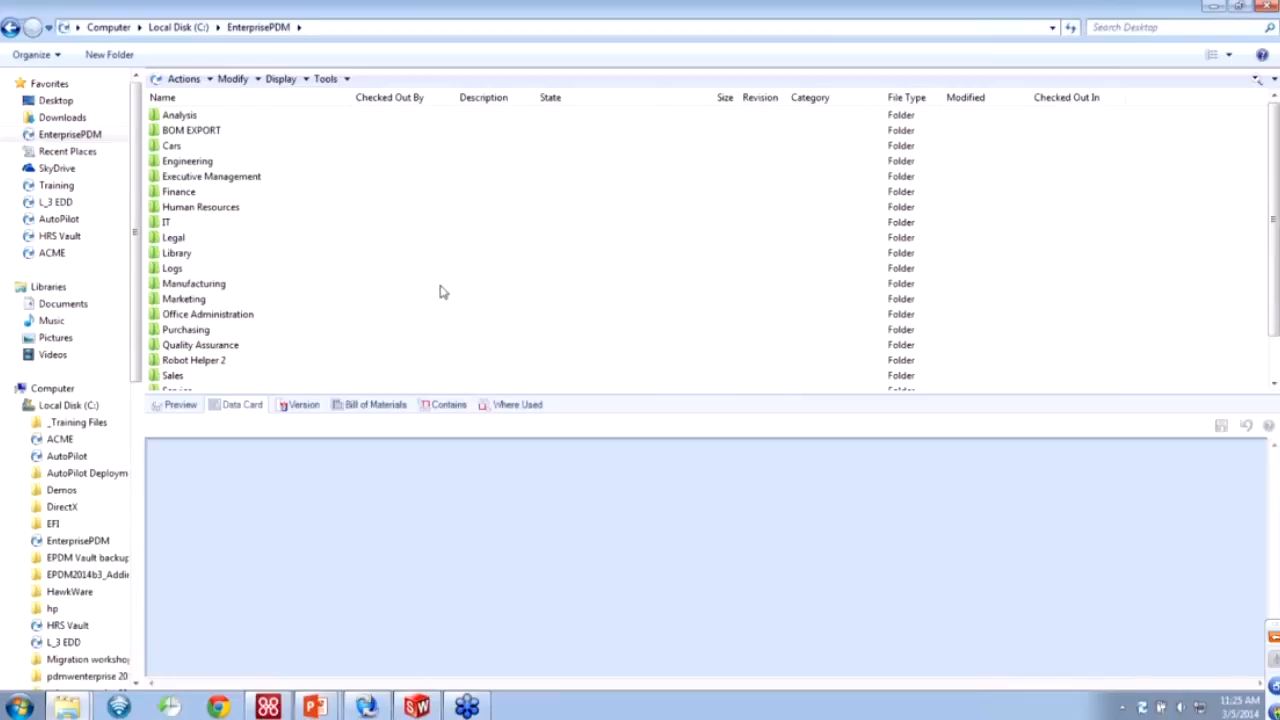
pyautogui.doubleClick(240, 263)
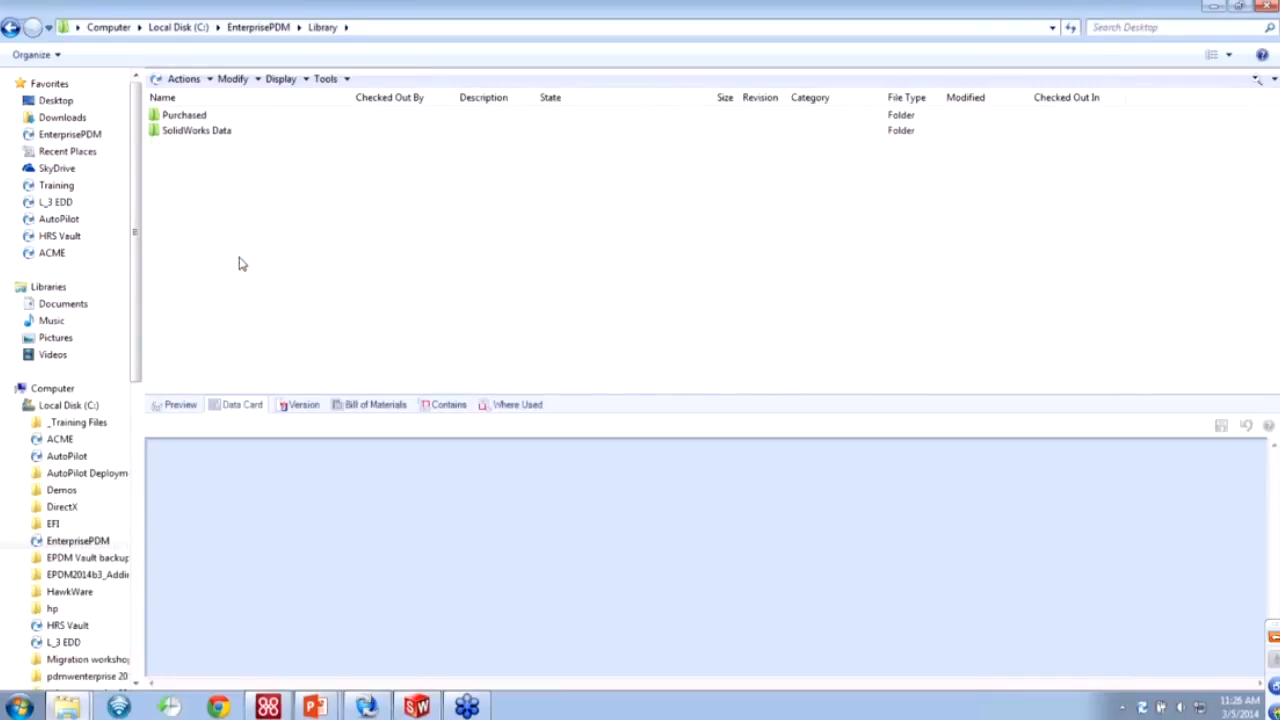
pyautogui.click(230, 140)
pyautogui.doubleClick(230, 140)
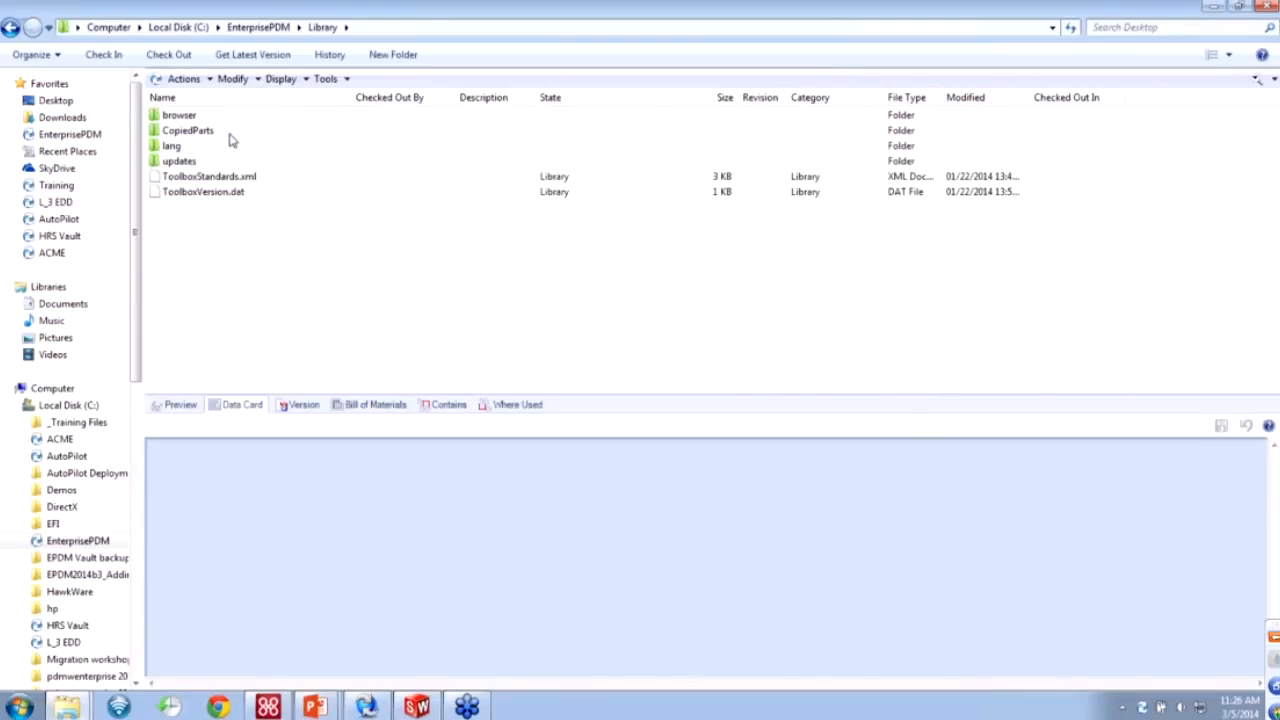
pyautogui.press('BackSpace')
pyautogui.press('BackSpace')
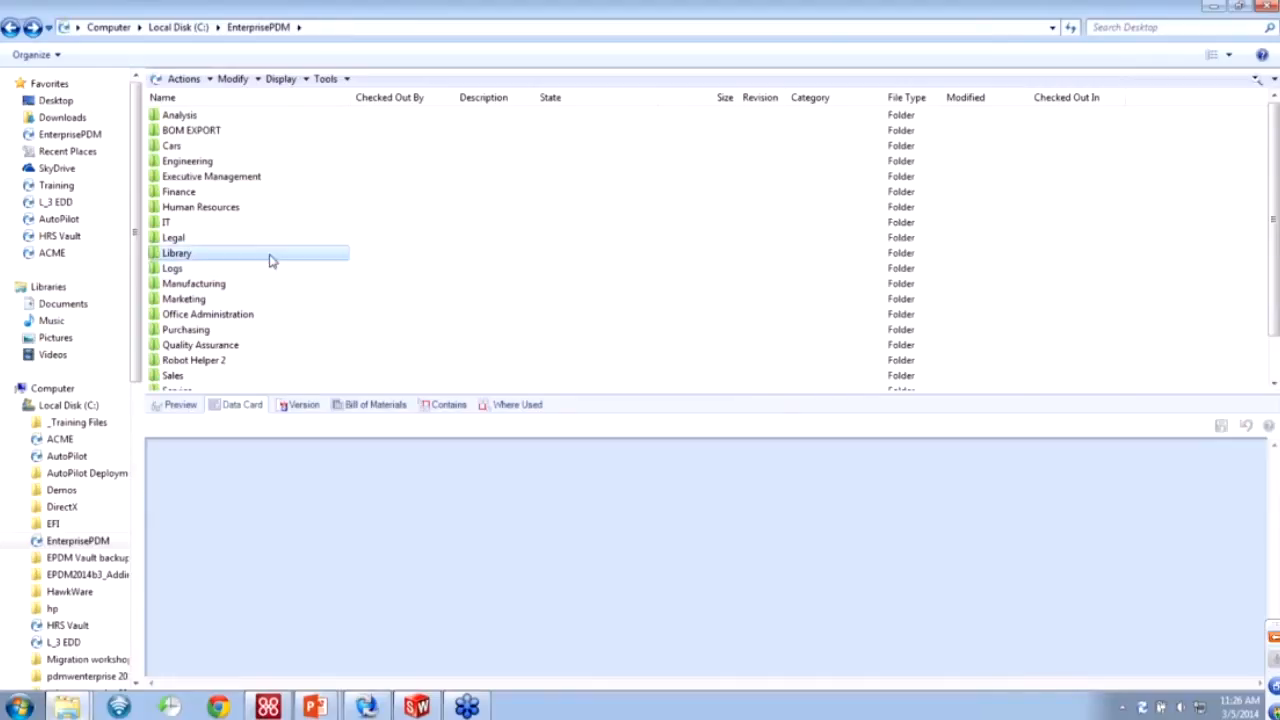
pyautogui.rightClick(267, 260)
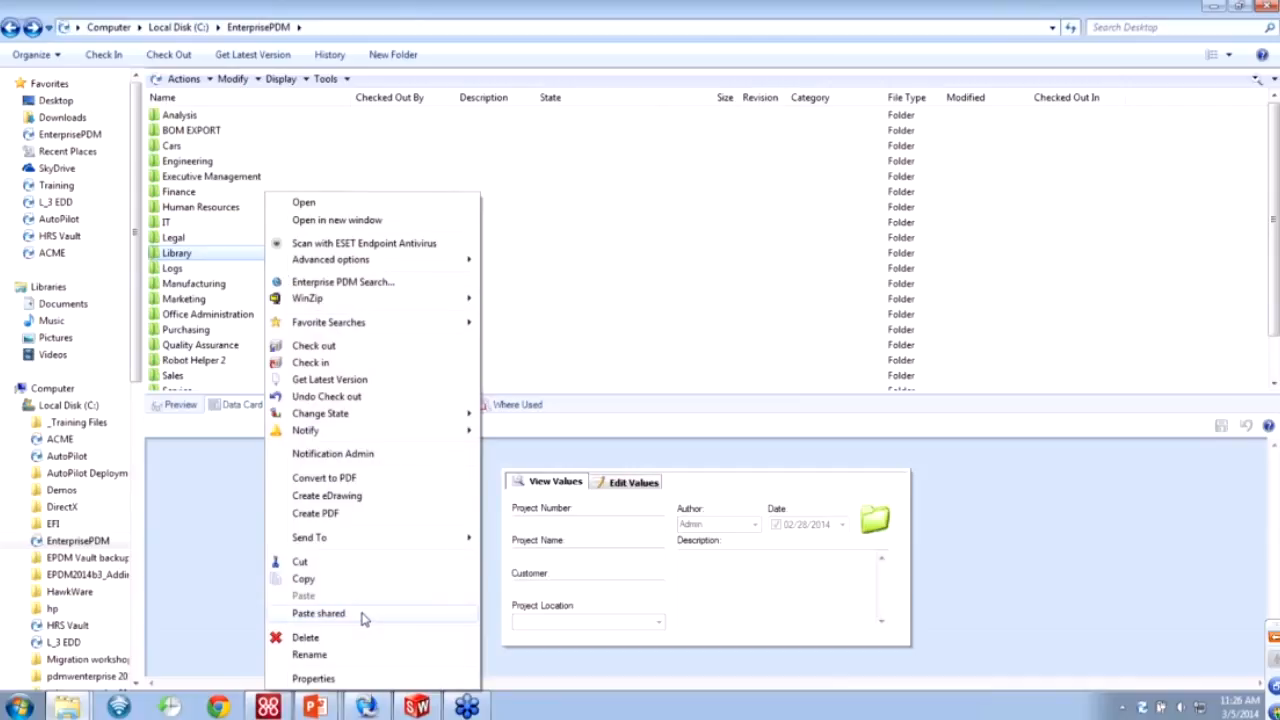
pyautogui.click(538, 342)
pyautogui.click(213, 262)
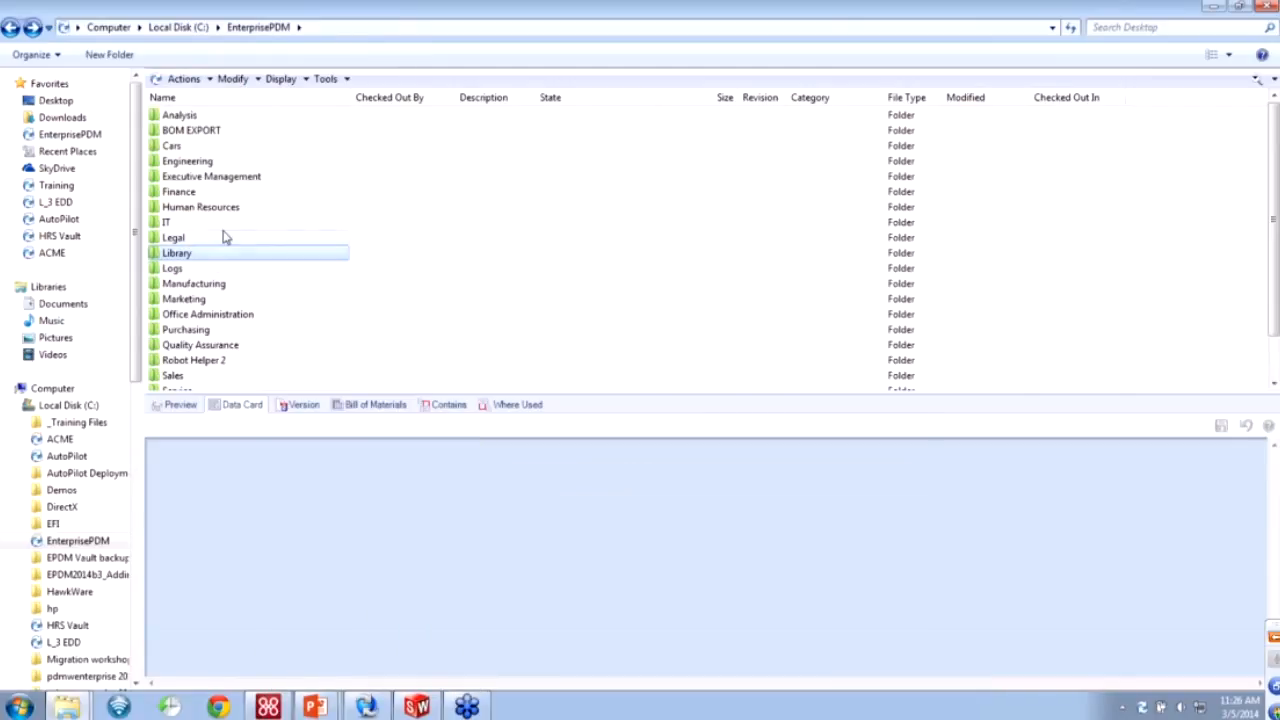
# Clear the local cache of the EnterprisePDM vault view on Local Disk (C:), including its Toolbox files.
pyautogui.click(178, 27)
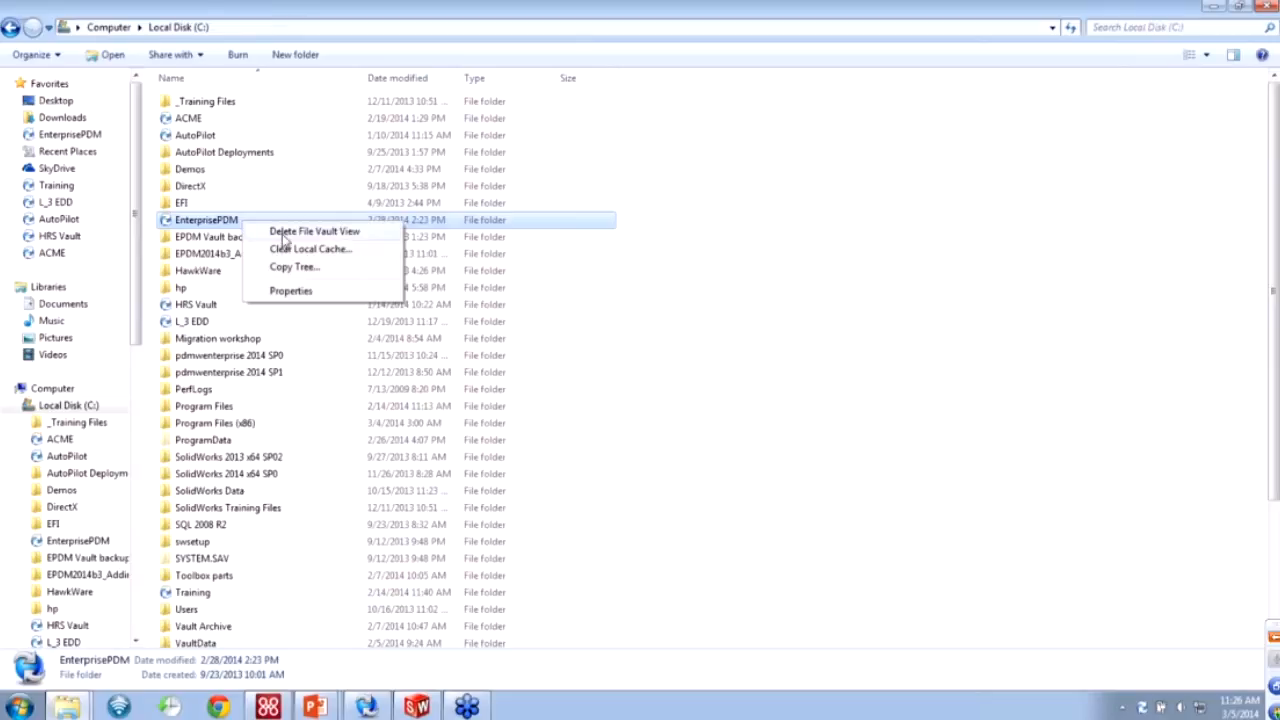
pyautogui.click(285, 249)
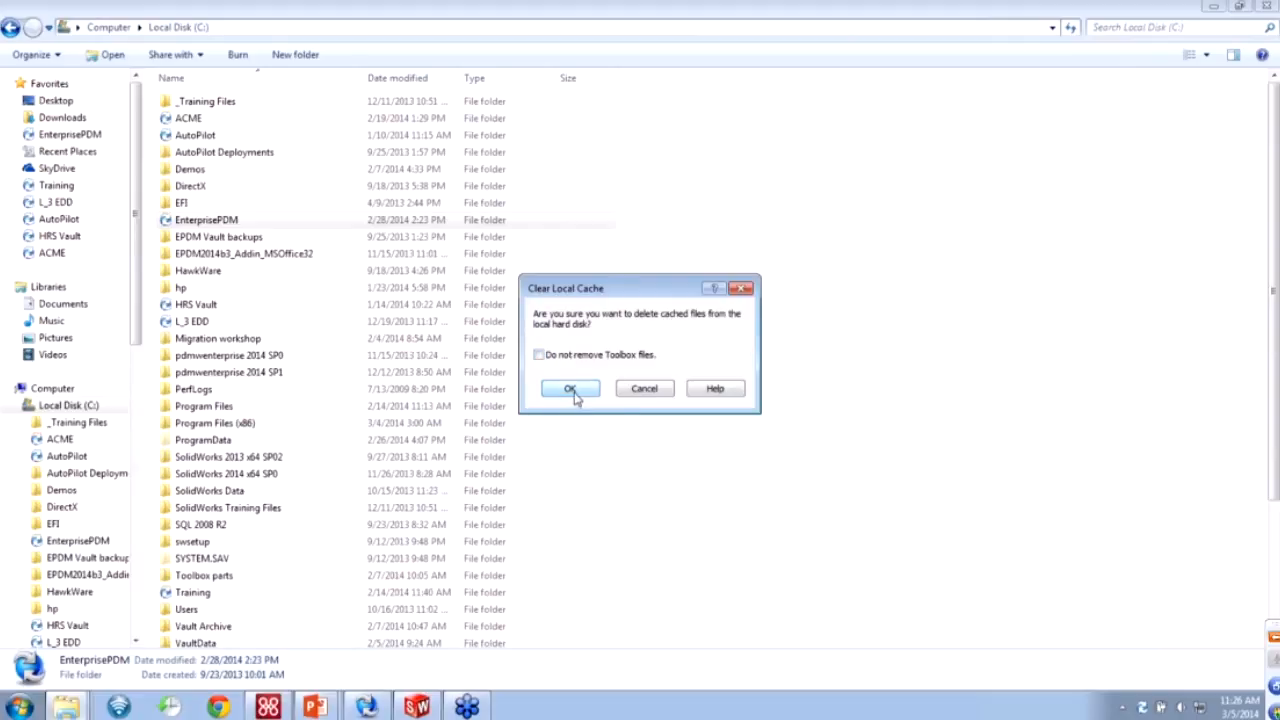
pyautogui.click(572, 390)
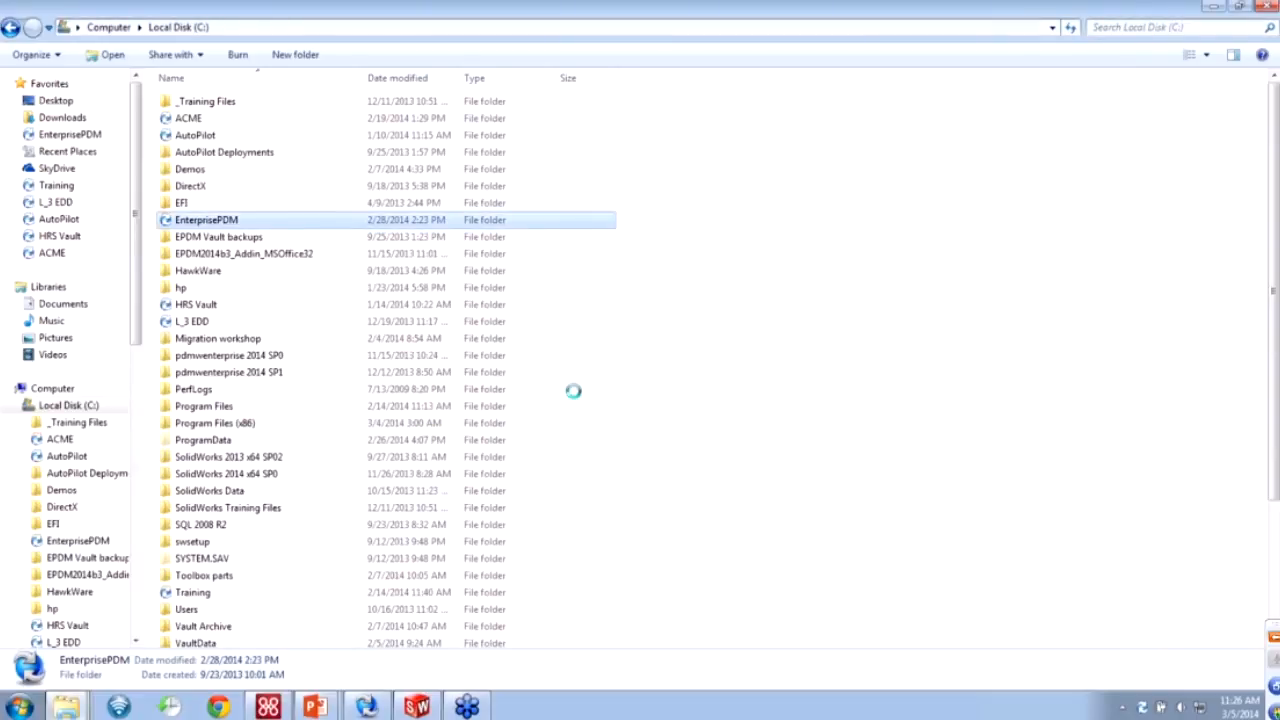
pyautogui.click(775, 373)
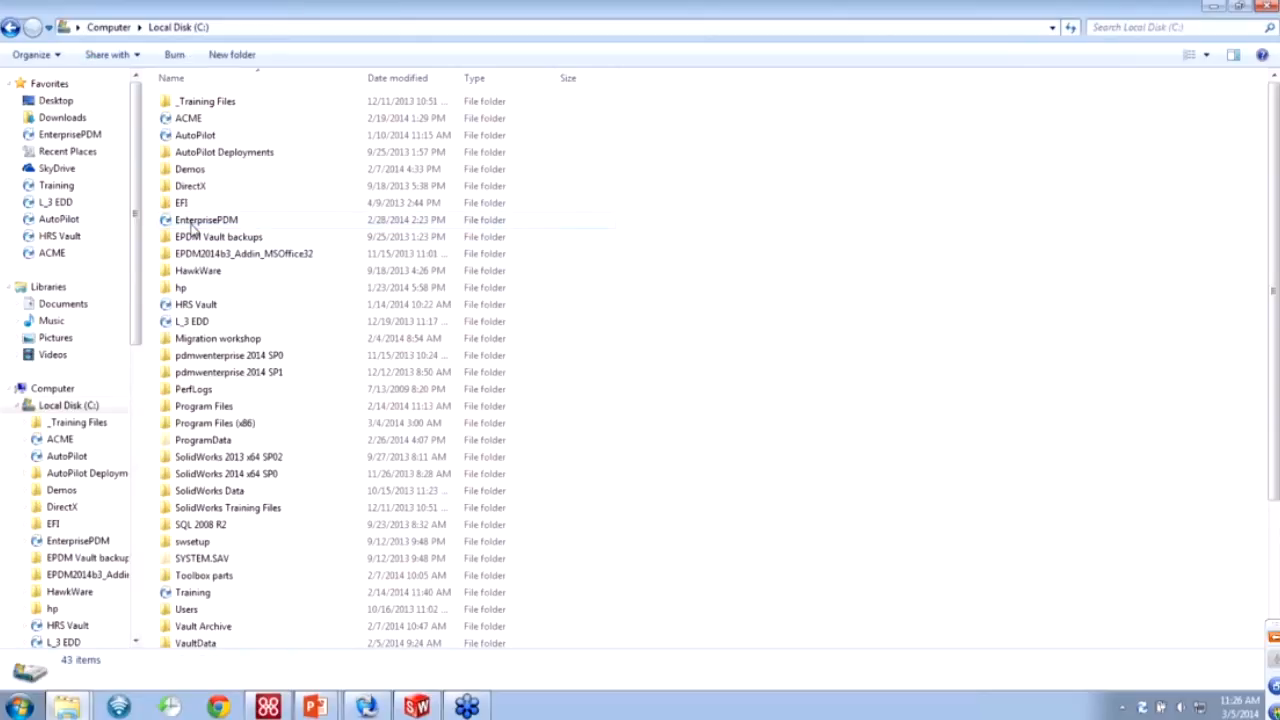
# Log off the EnterprisePDM vault and log back in through its vault view to start the automatic cache refresh.
pyautogui.rightClick(1161, 707)
pyautogui.moveTo(1168, 617)
pyautogui.click(1094, 600)
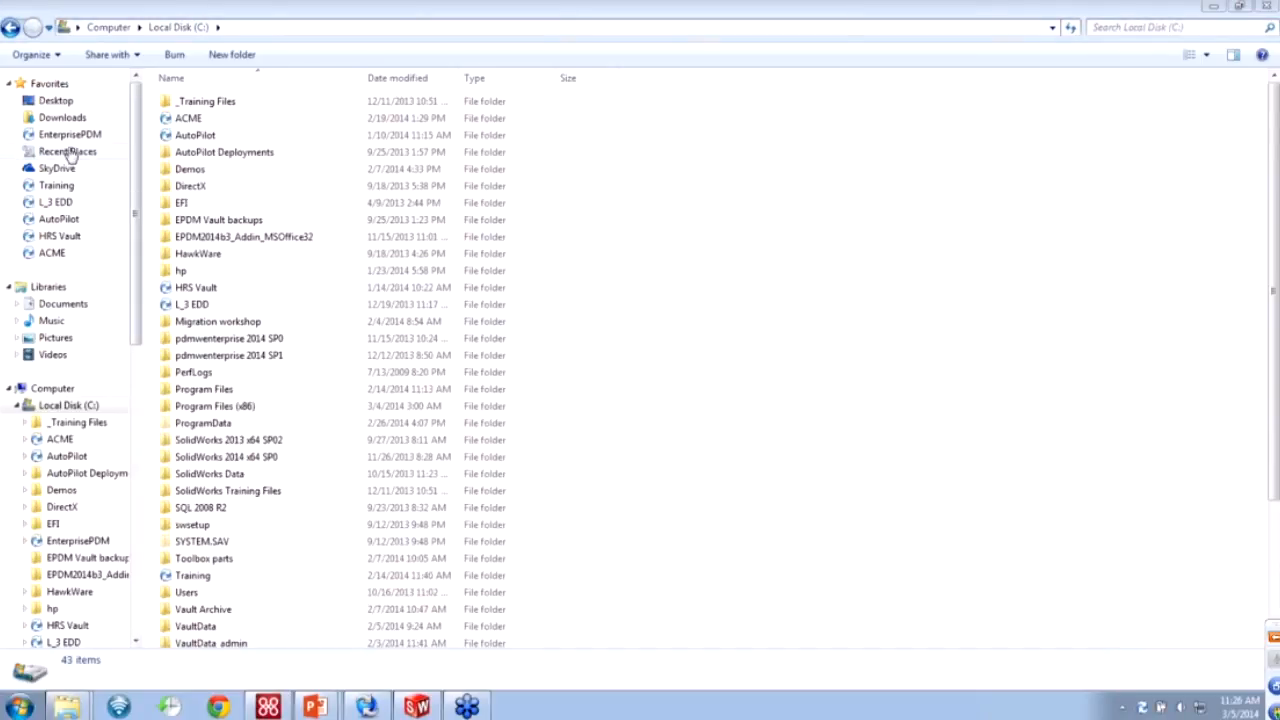
pyautogui.press('Return')
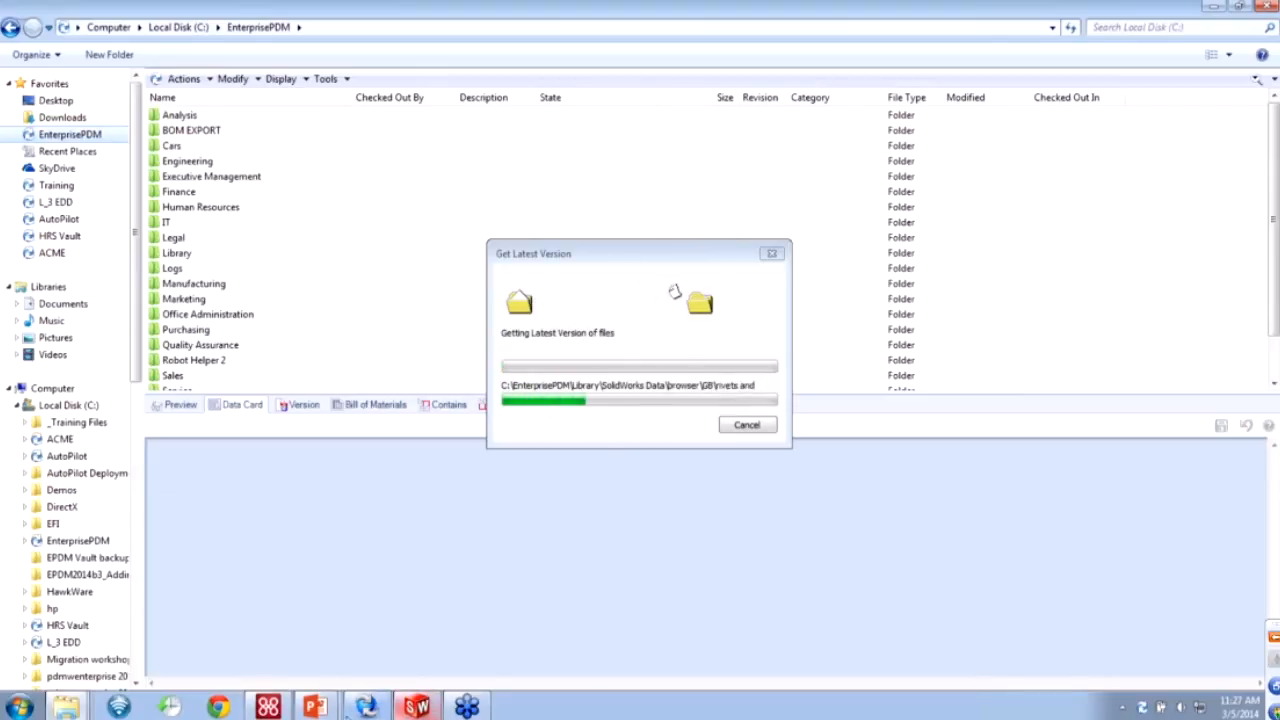
# Switch to the PowerPoint slide show of 2014 HRS - March.pptx and advance past the Automated Refresh slide.
pyautogui.moveTo(316, 705)
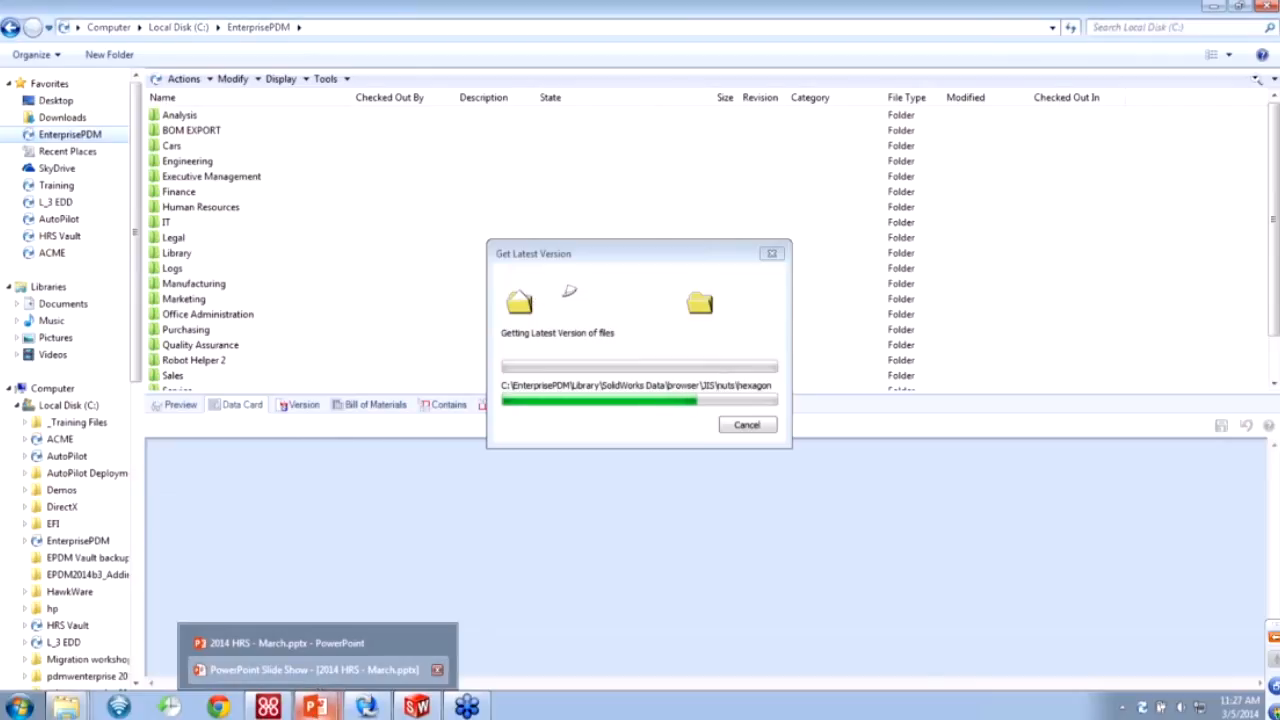
pyautogui.click(320, 677)
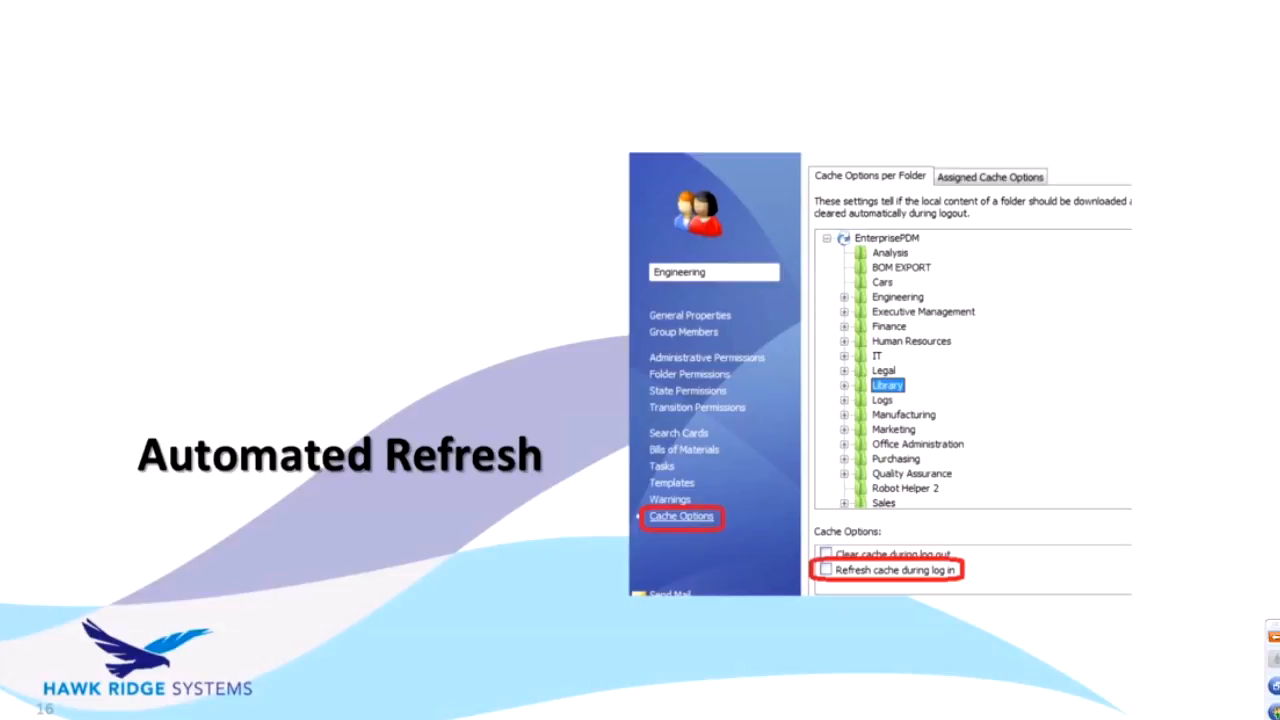
pyautogui.press('Right')
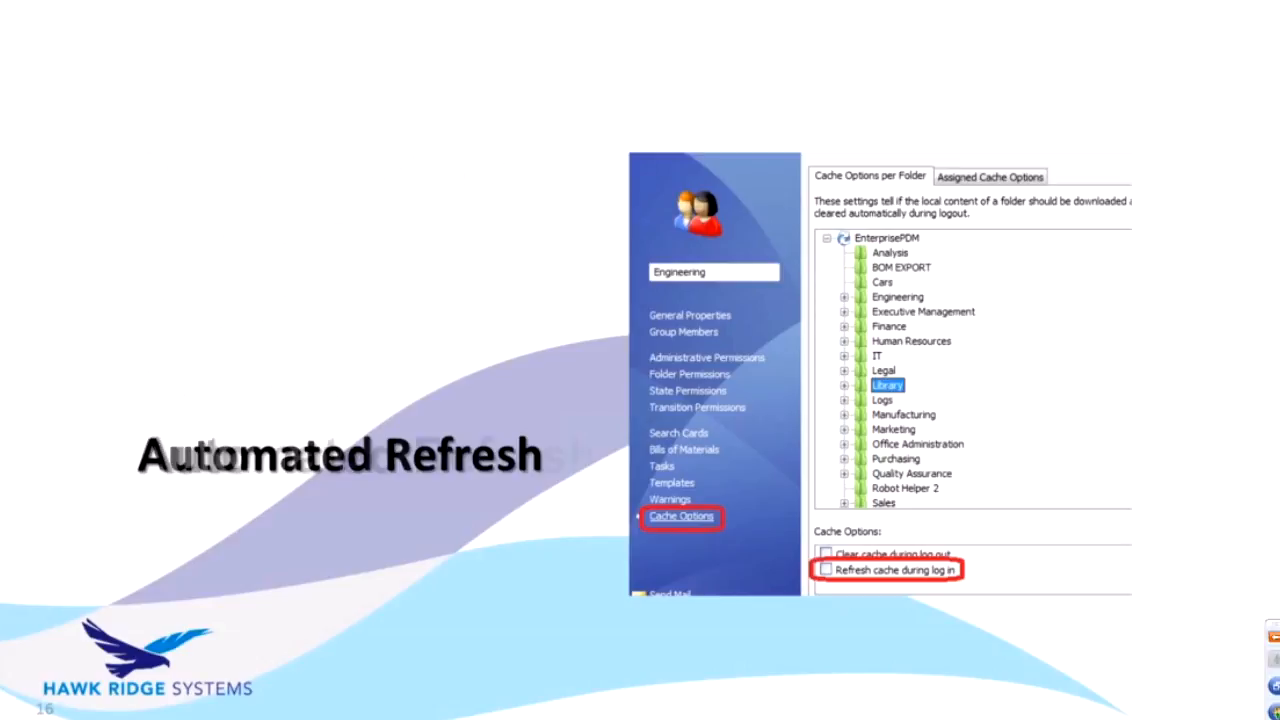